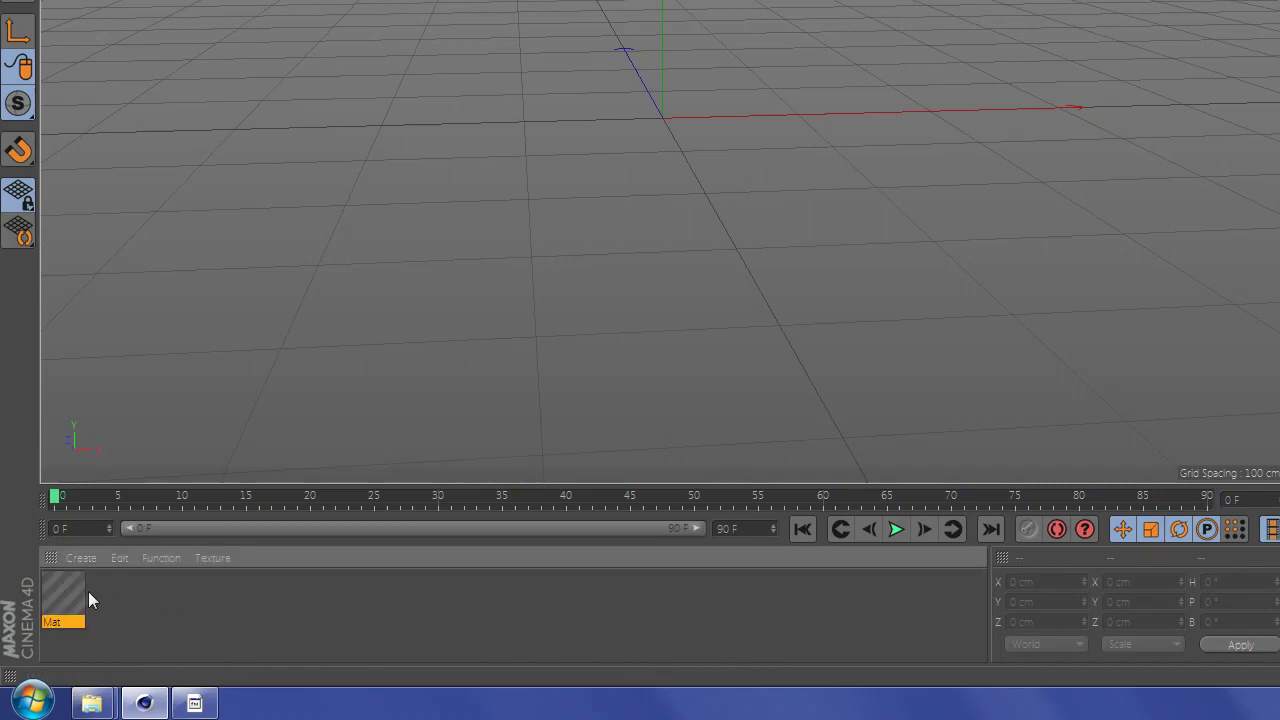
Step: Open the Mat material and load color.jpg from the Lava 4 folder as its Color texture
{"action": "double_click", "coordinate": [78, 597]}
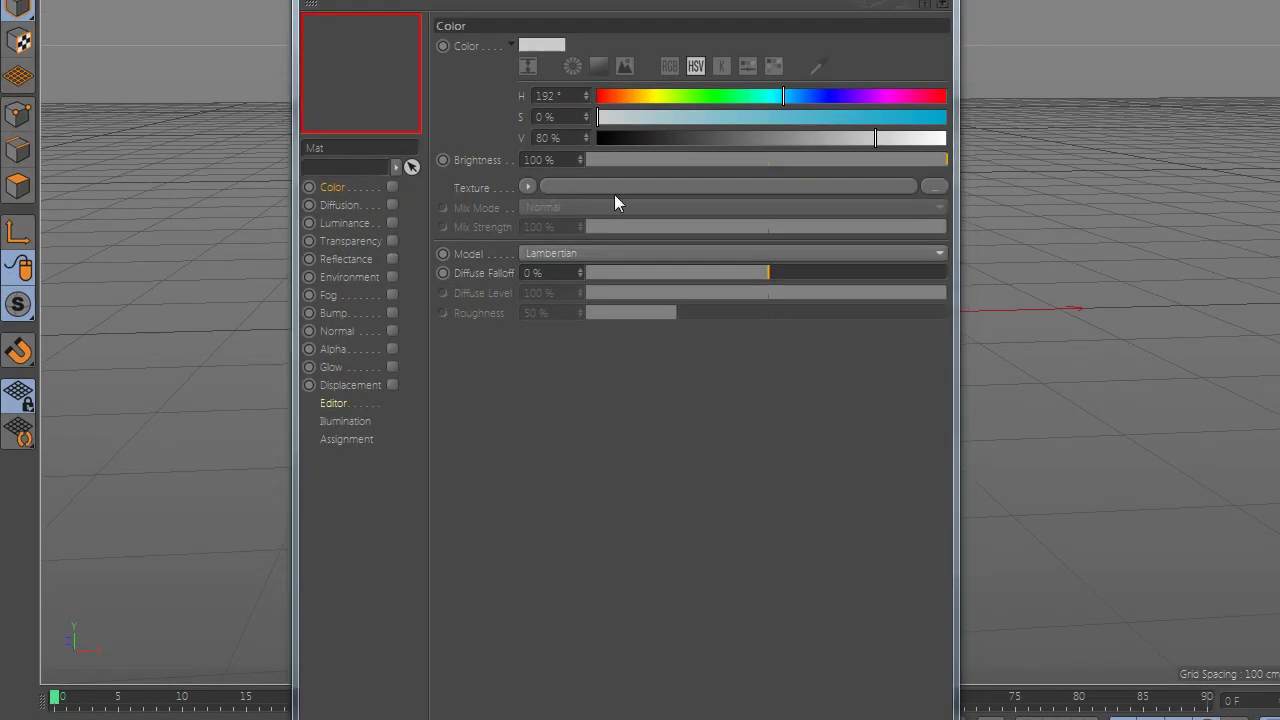
{"action": "left_click", "coordinate": [616, 188]}
{"action": "double_click", "coordinate": [737, 209]}
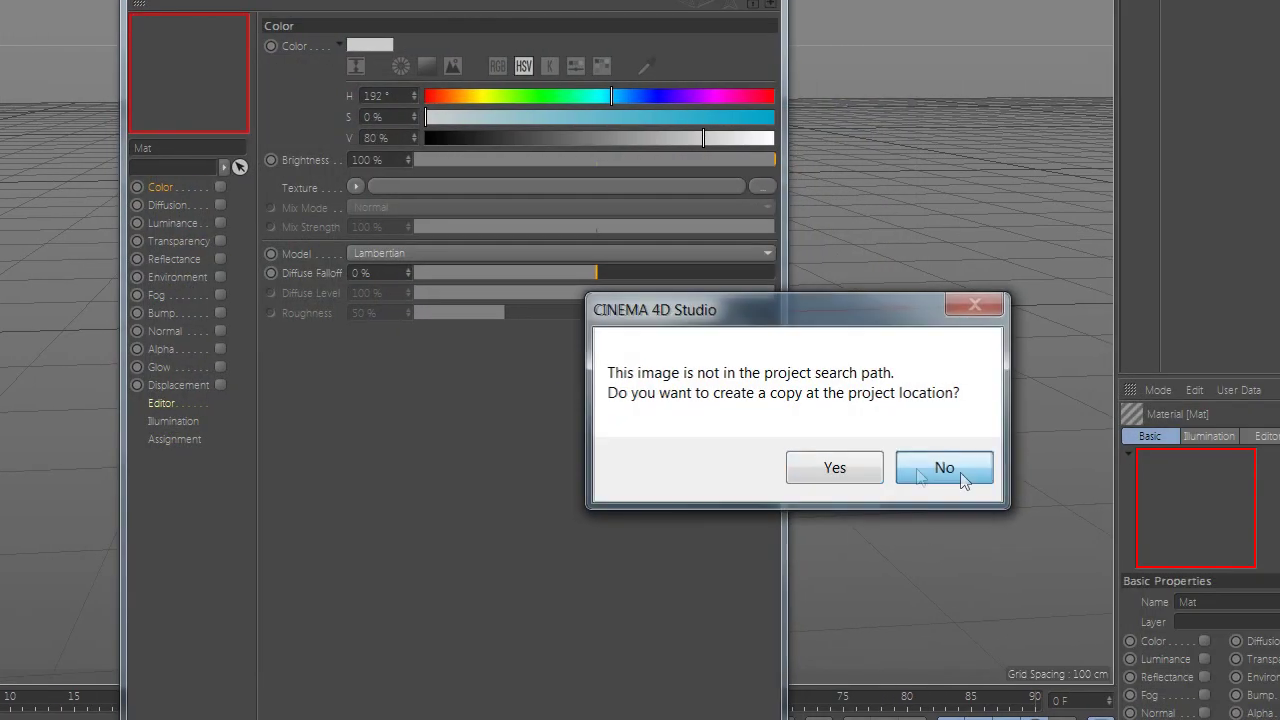
{"action": "left_click", "coordinate": [1052, 459]}
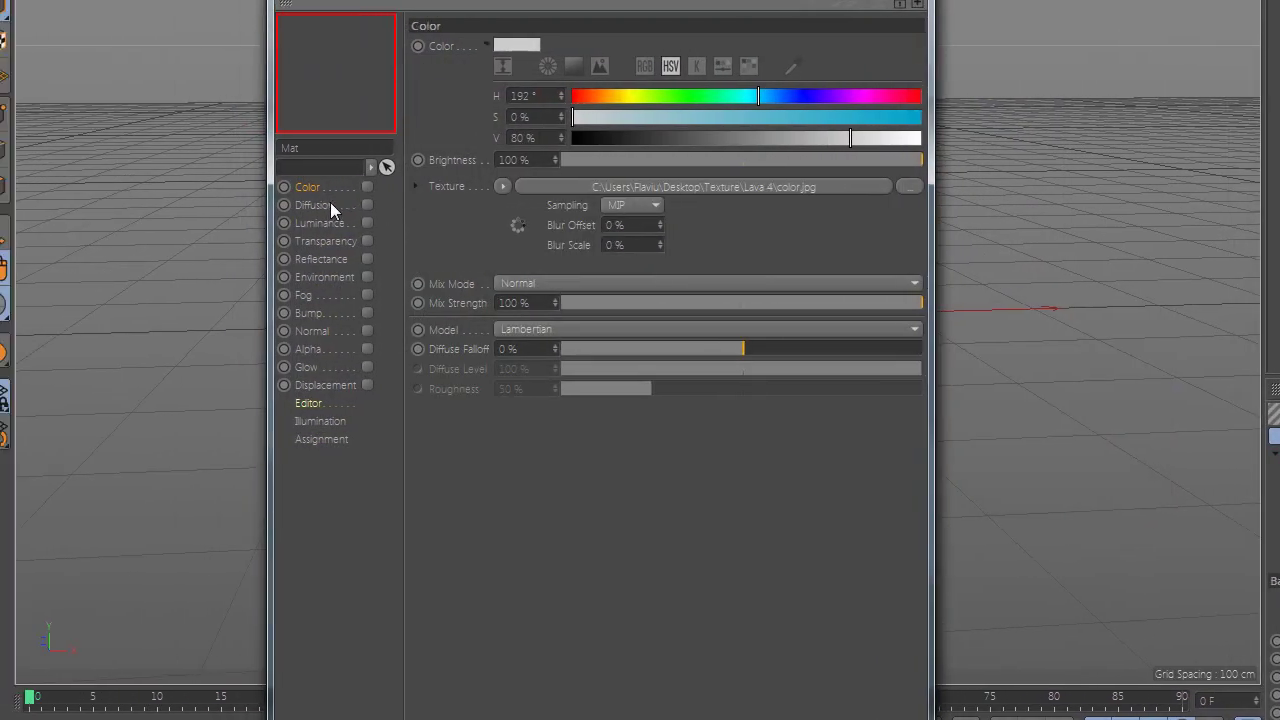
{"action": "left_click", "coordinate": [330, 204]}
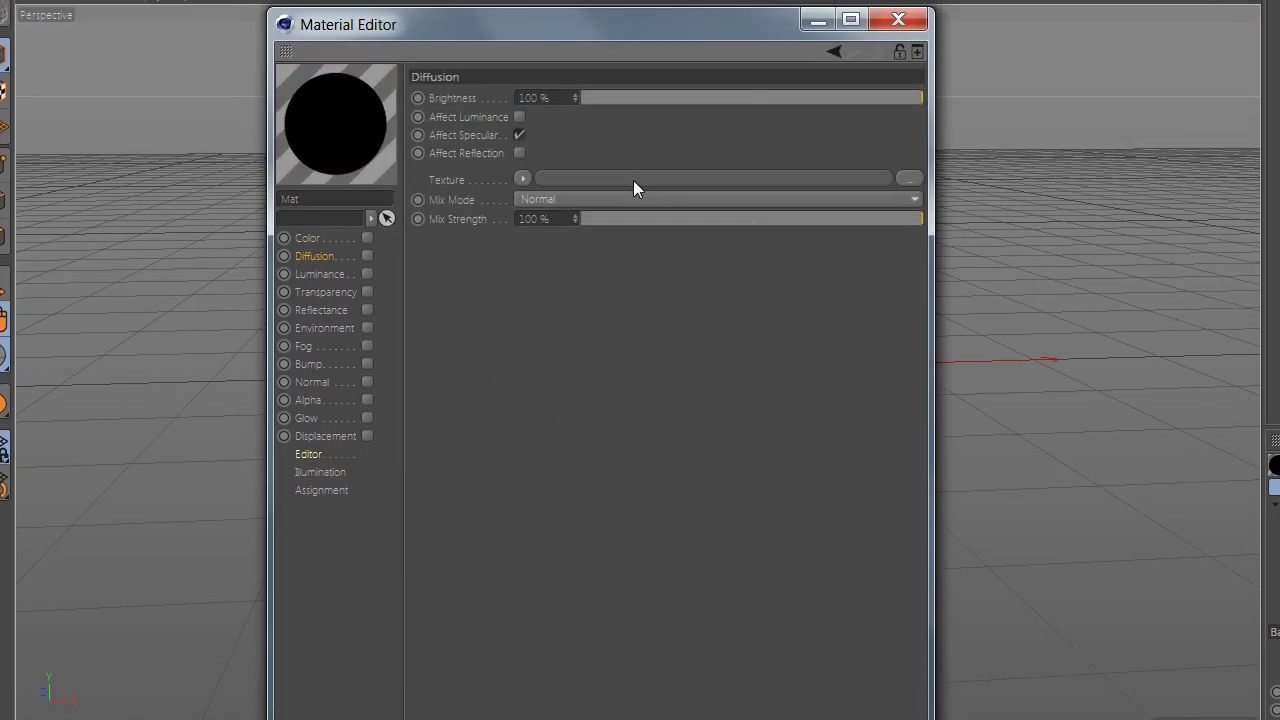
Step: Load ao.png as the Diffusion texture and set its Mix Strength to 45 %
{"action": "left_click", "coordinate": [633, 180]}
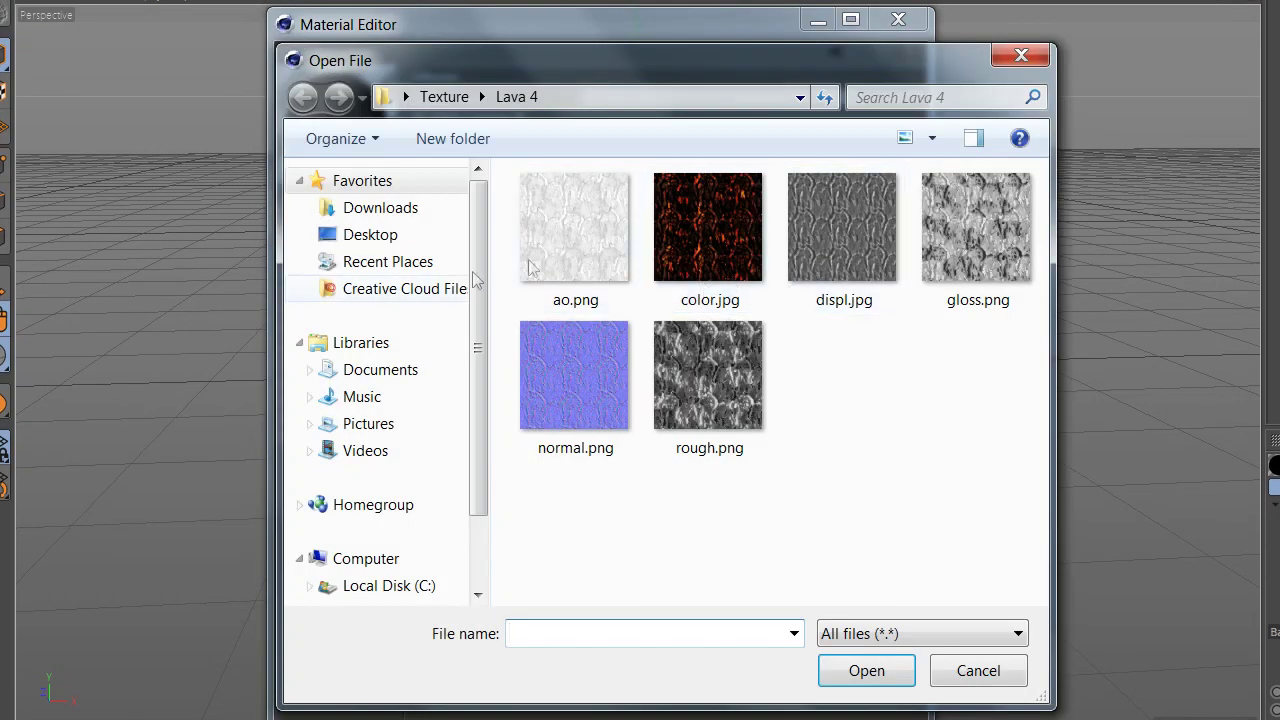
{"action": "double_click", "coordinate": [530, 267]}
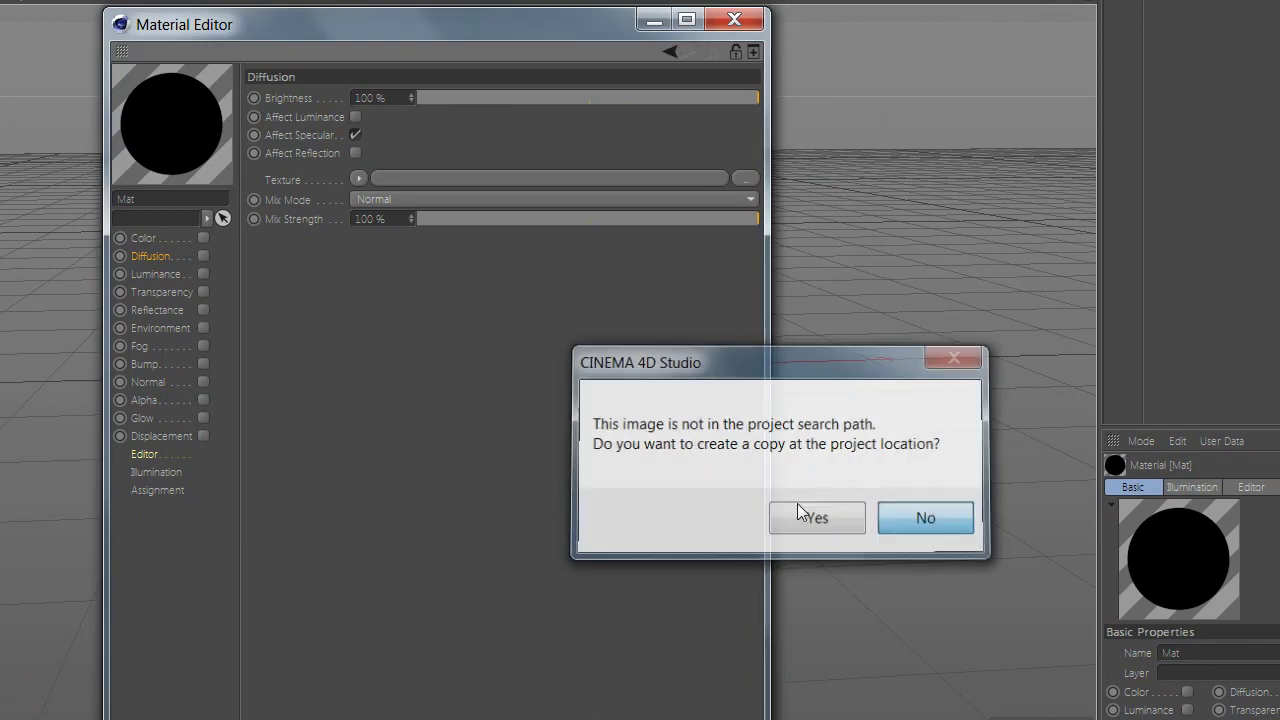
{"action": "left_click", "coordinate": [799, 512]}
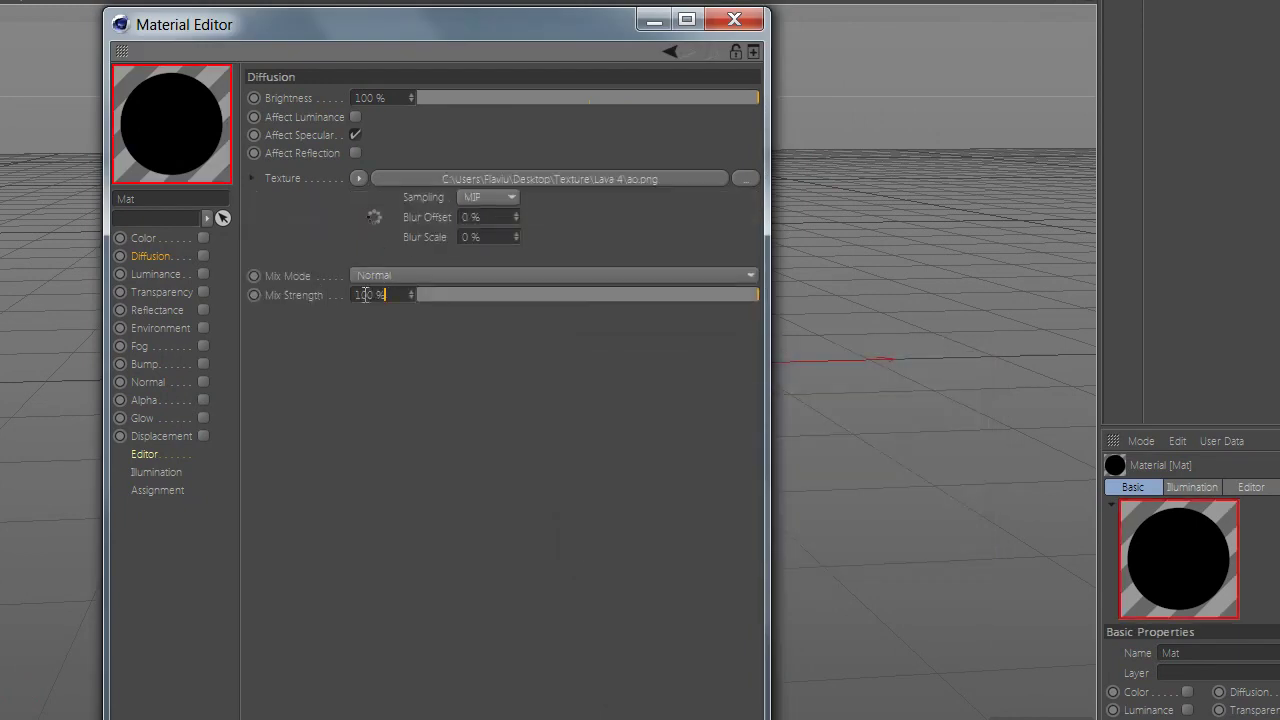
{"action": "left_click", "coordinate": [389, 294]}
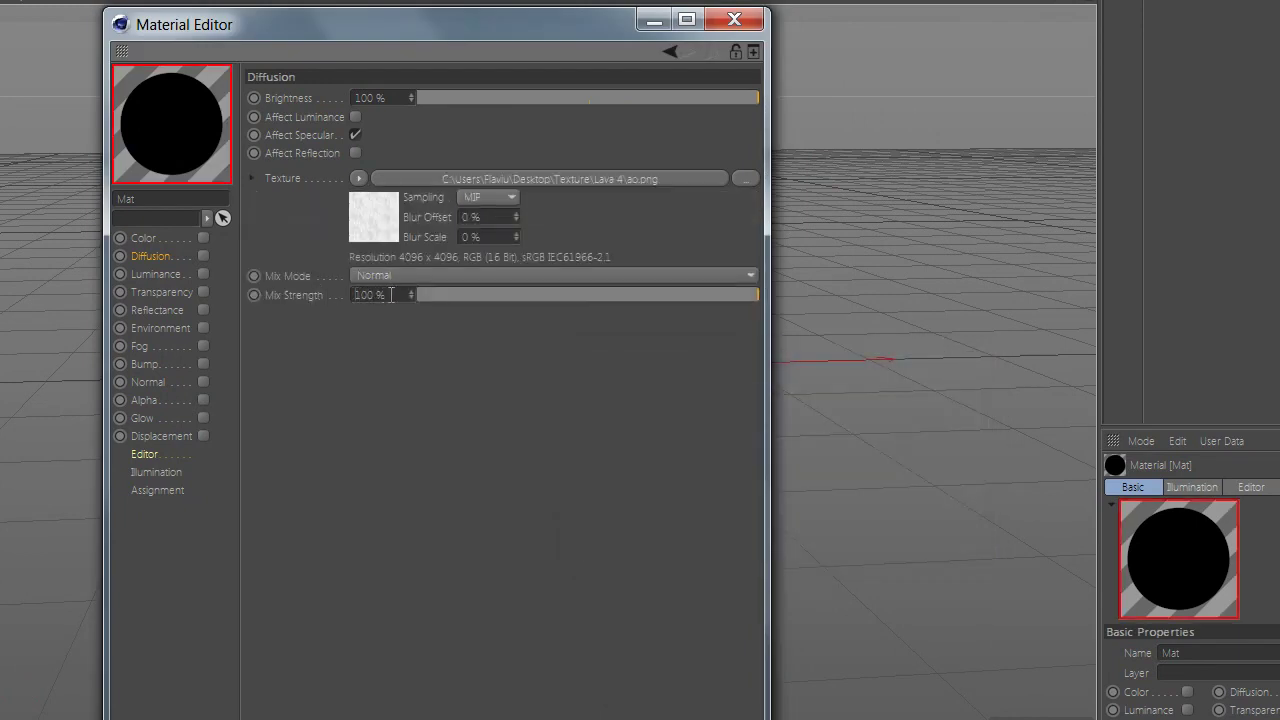
{"action": "type", "text": "45"}
{"action": "key", "text": "Return"}
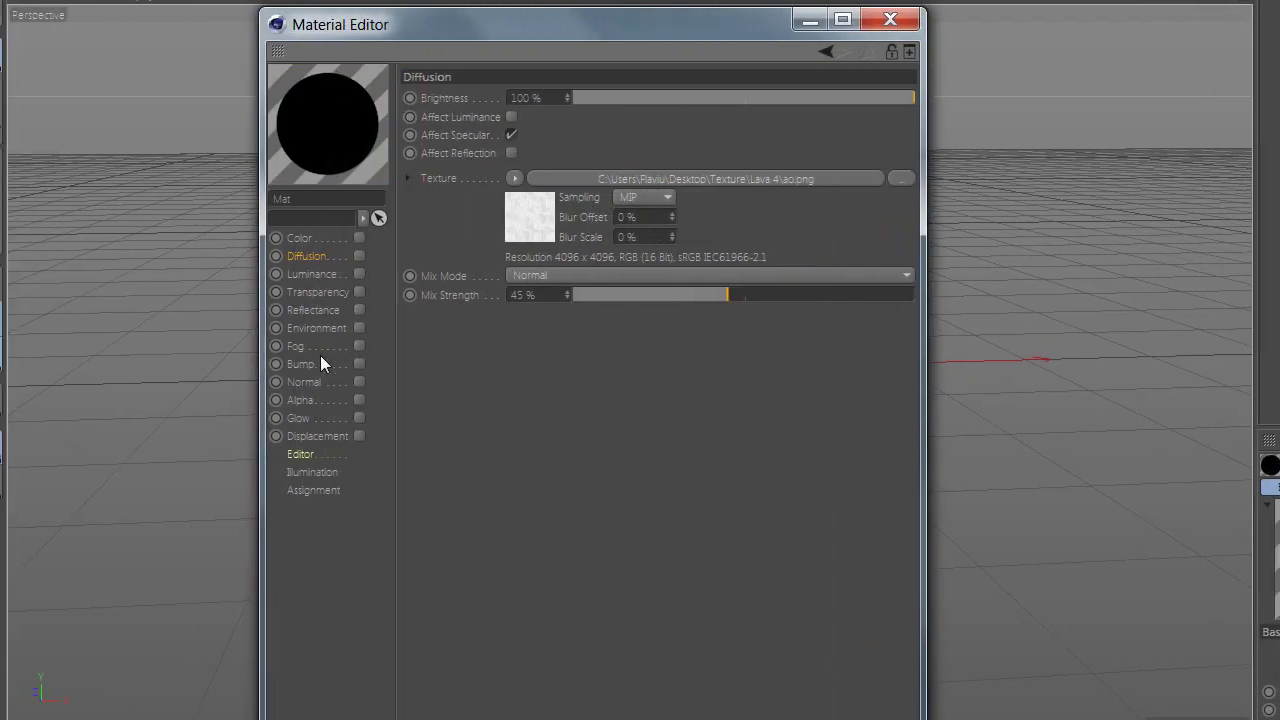
{"action": "left_click", "coordinate": [320, 386]}
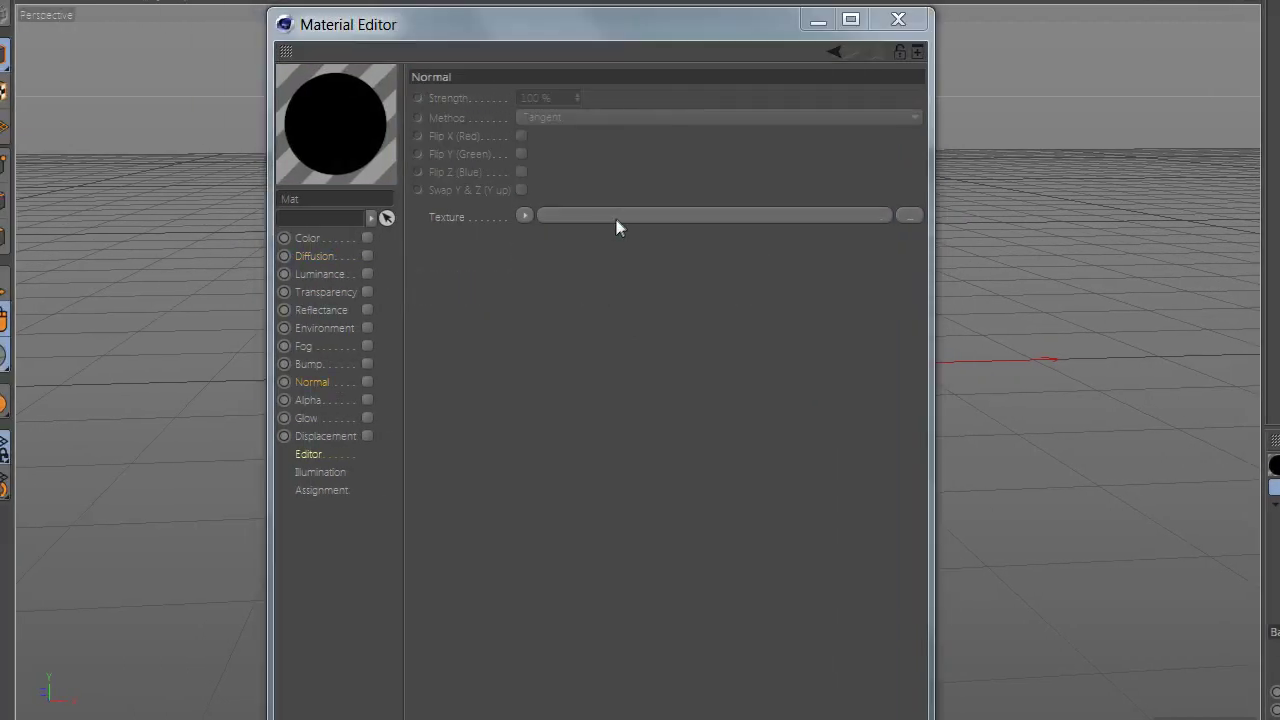
Step: Load normal.png as the Normal channel texture without copying it into the project
{"action": "left_click", "coordinate": [617, 216]}
{"action": "double_click", "coordinate": [574, 375]}
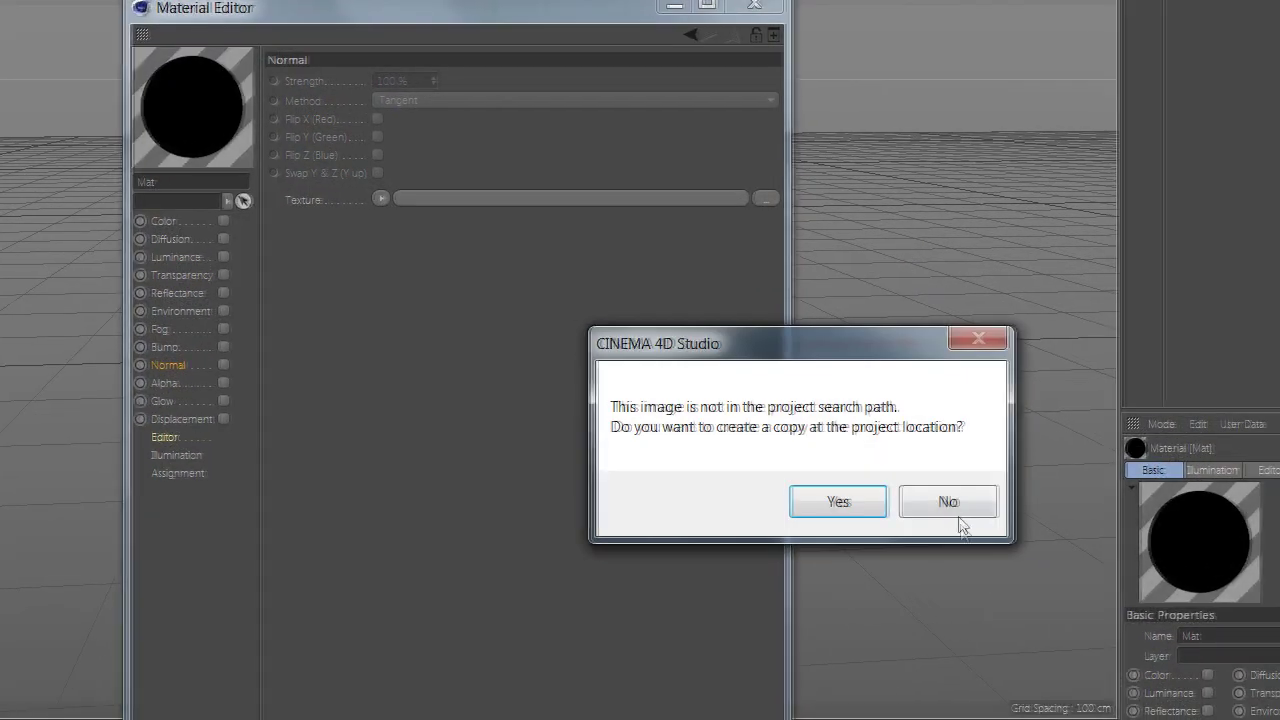
{"action": "left_click", "coordinate": [946, 500]}
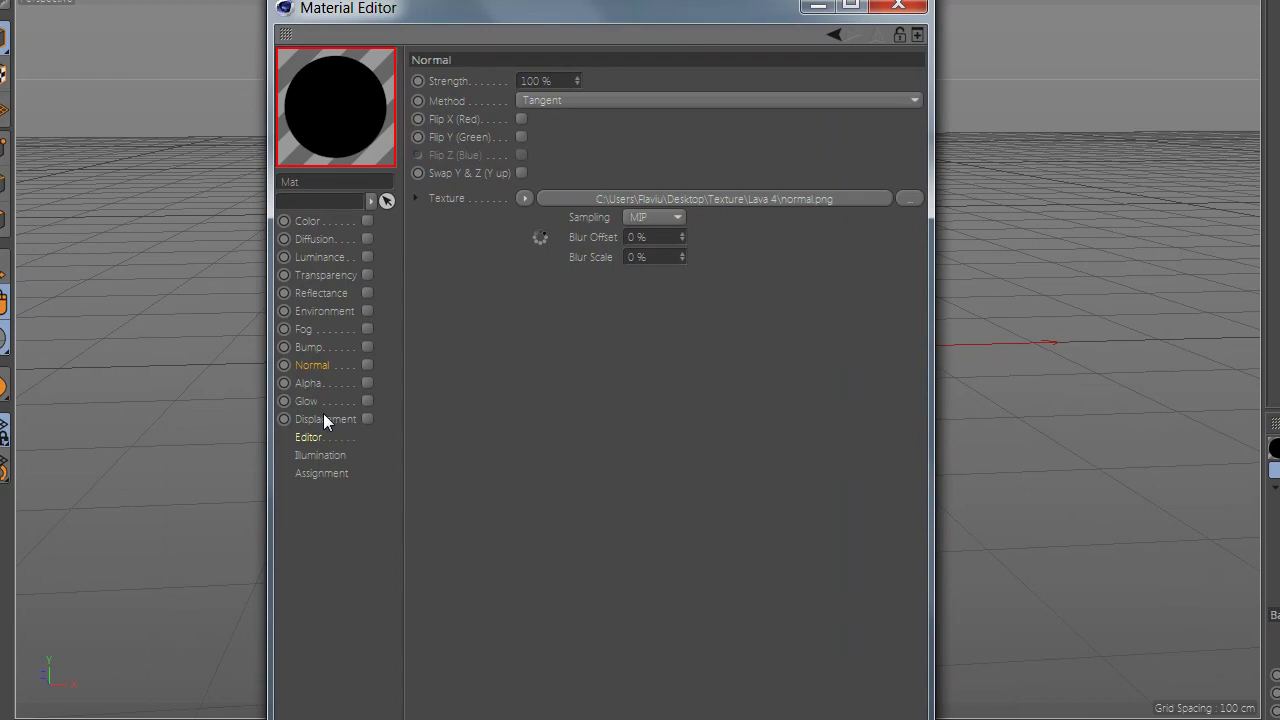
{"action": "left_click", "coordinate": [323, 414]}
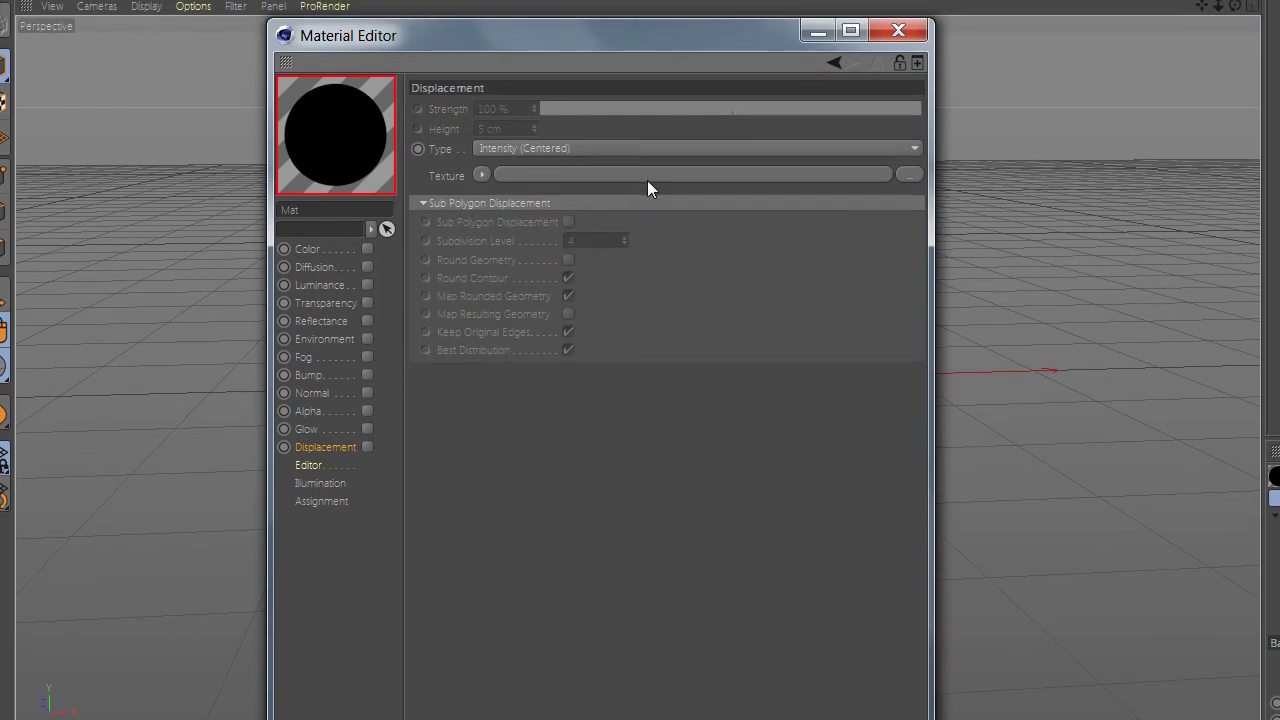
Step: Load displ.jpg for displacement at 15 % strength with Sub Polygon Displacement at level 6
{"action": "left_click", "coordinate": [641, 176]}
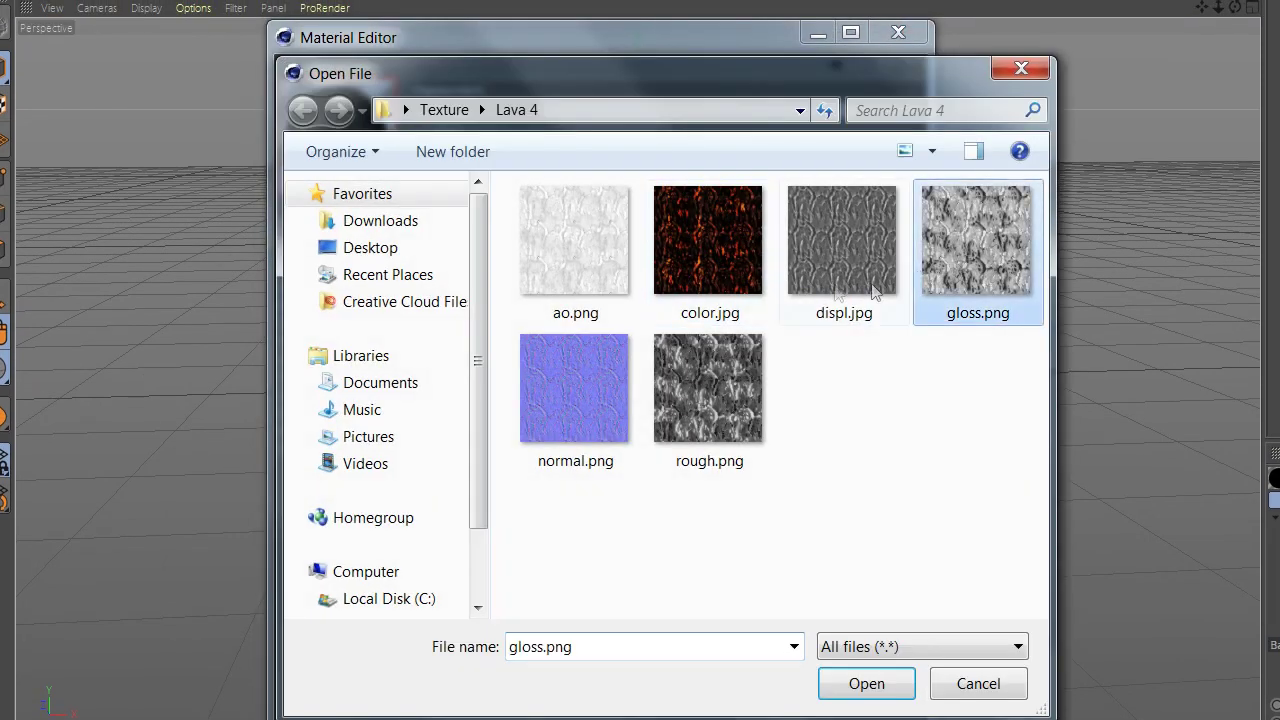
{"action": "double_click", "coordinate": [810, 292]}
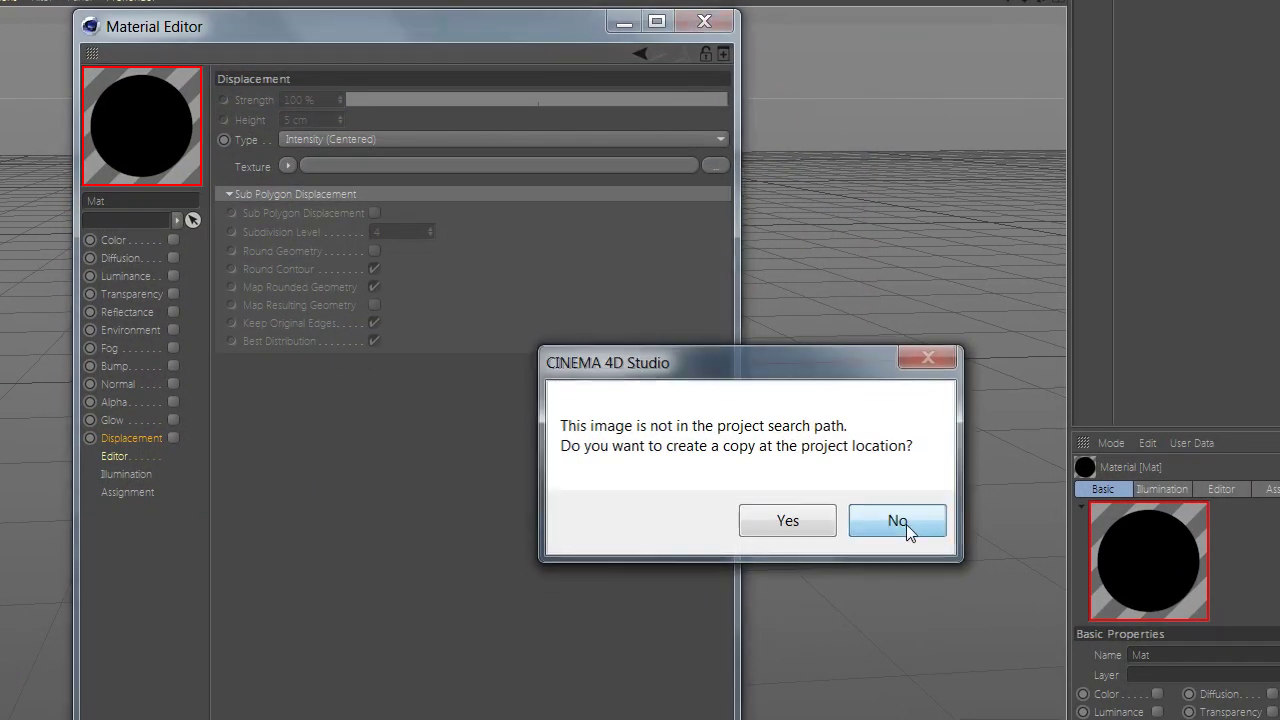
{"action": "left_click", "coordinate": [900, 521]}
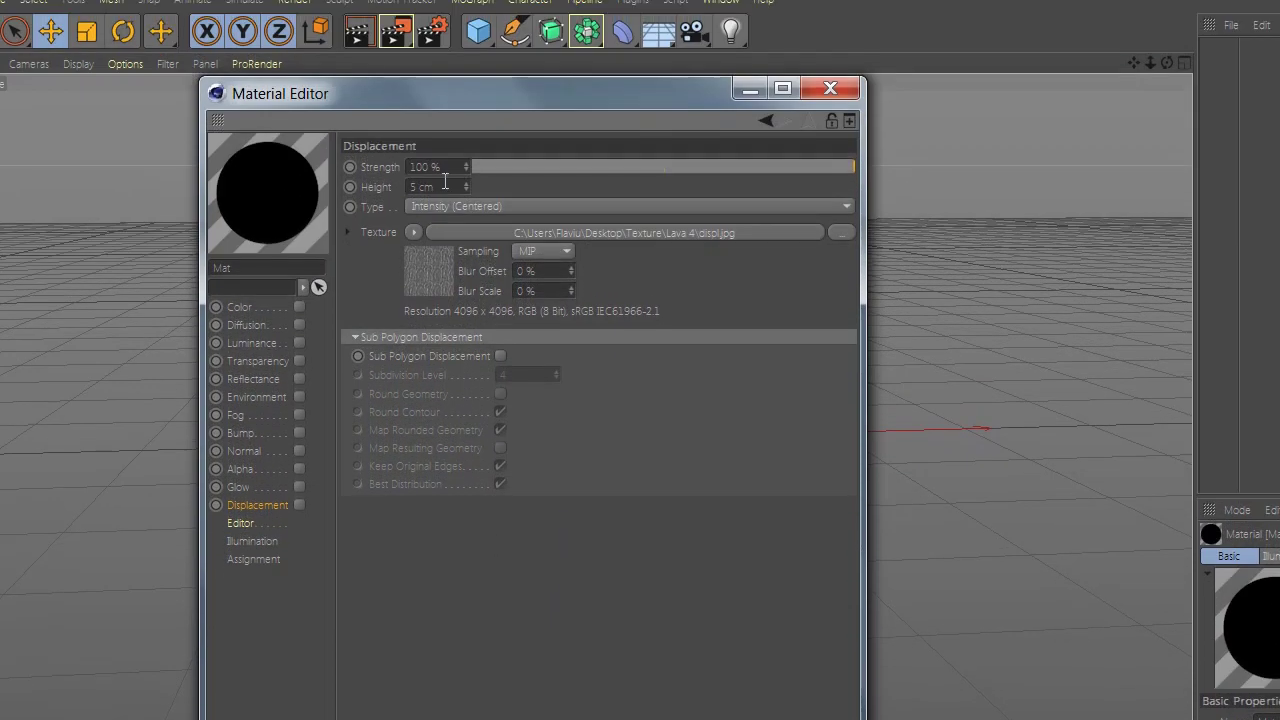
{"action": "type", "text": "15"}
{"action": "key", "text": "Return"}
{"action": "left_click", "coordinate": [500, 371]}
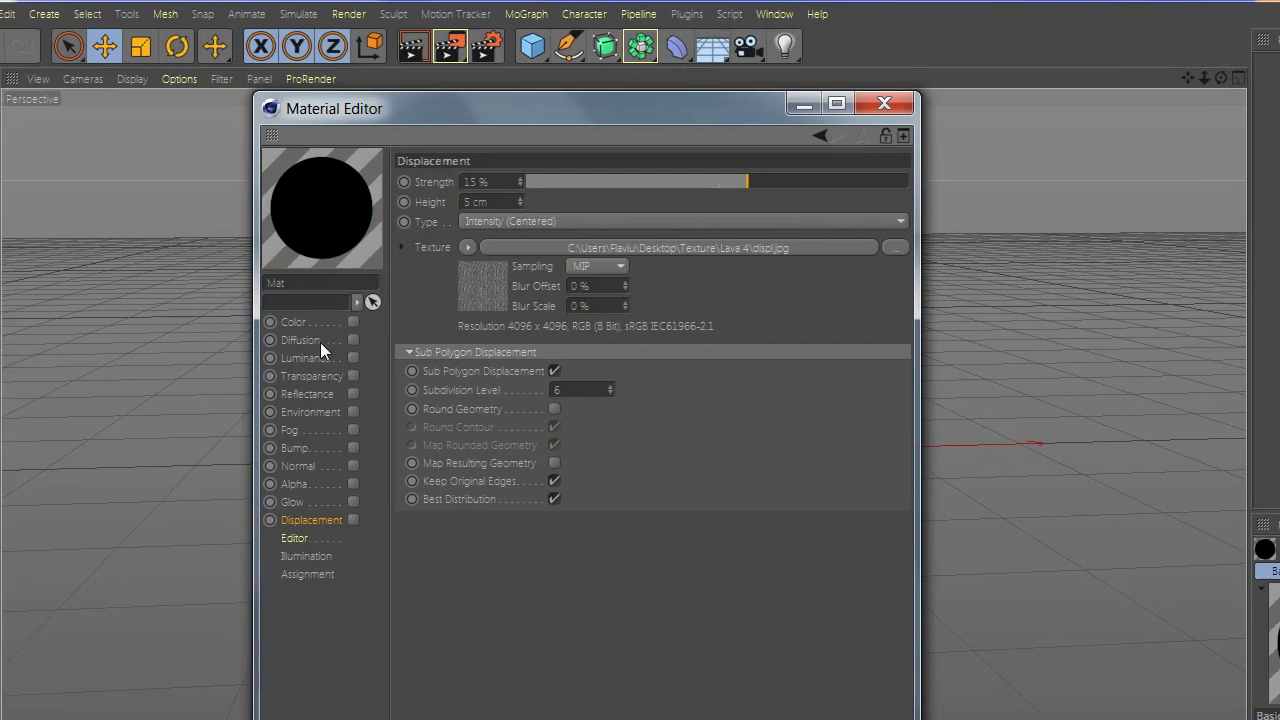
{"action": "left_click", "coordinate": [321, 394]}
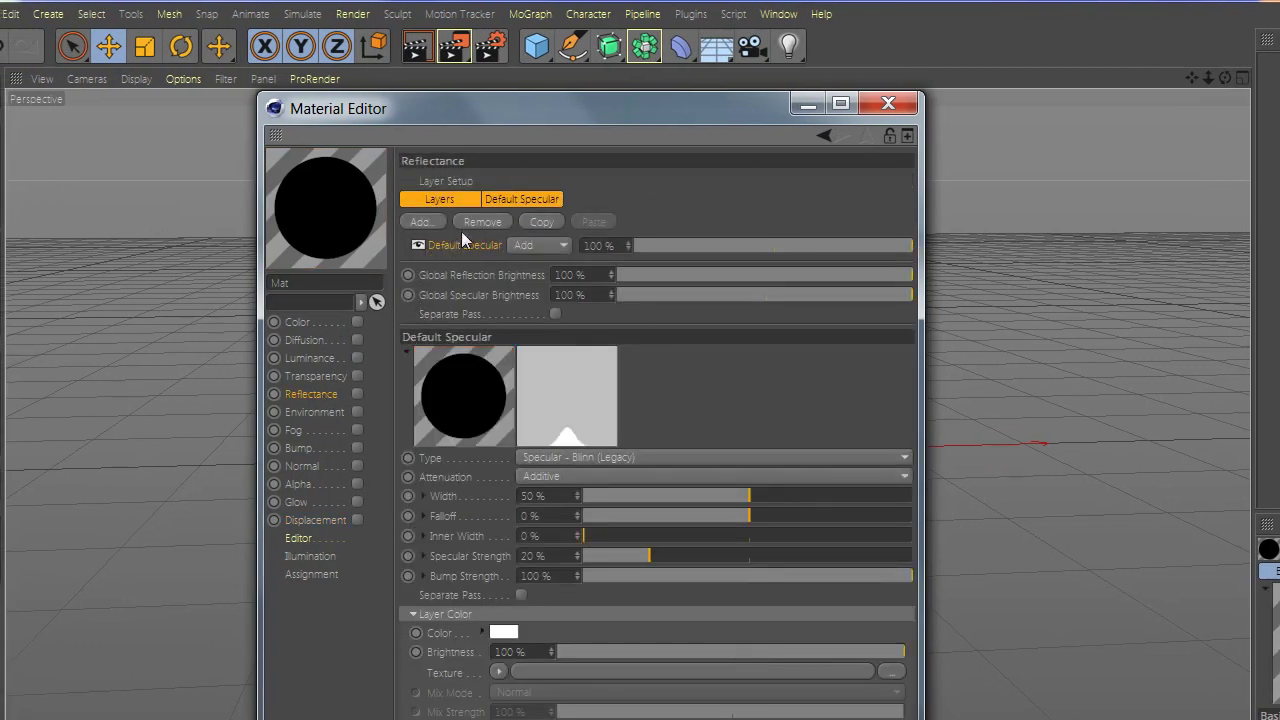
Step: Add a GGX reflectance layer with 90 % roughness and 5 % reflection strength
{"action": "left_click", "coordinate": [442, 226]}
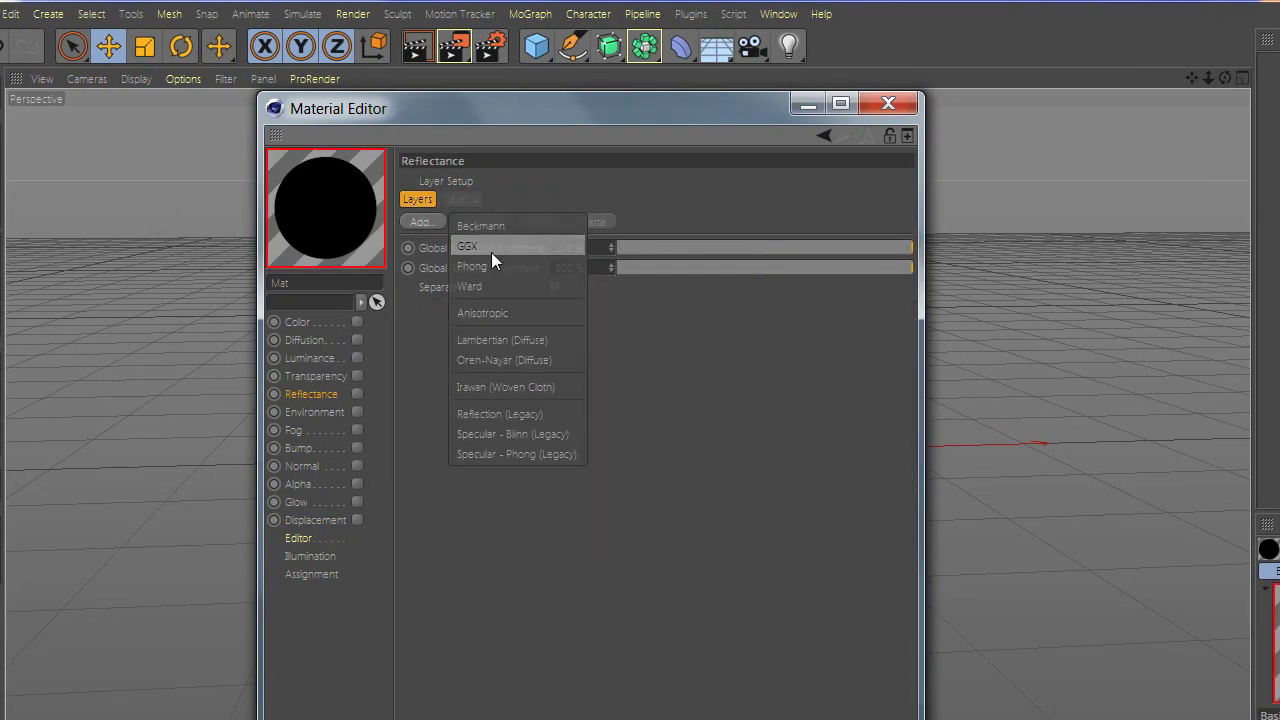
{"action": "left_click", "coordinate": [491, 250]}
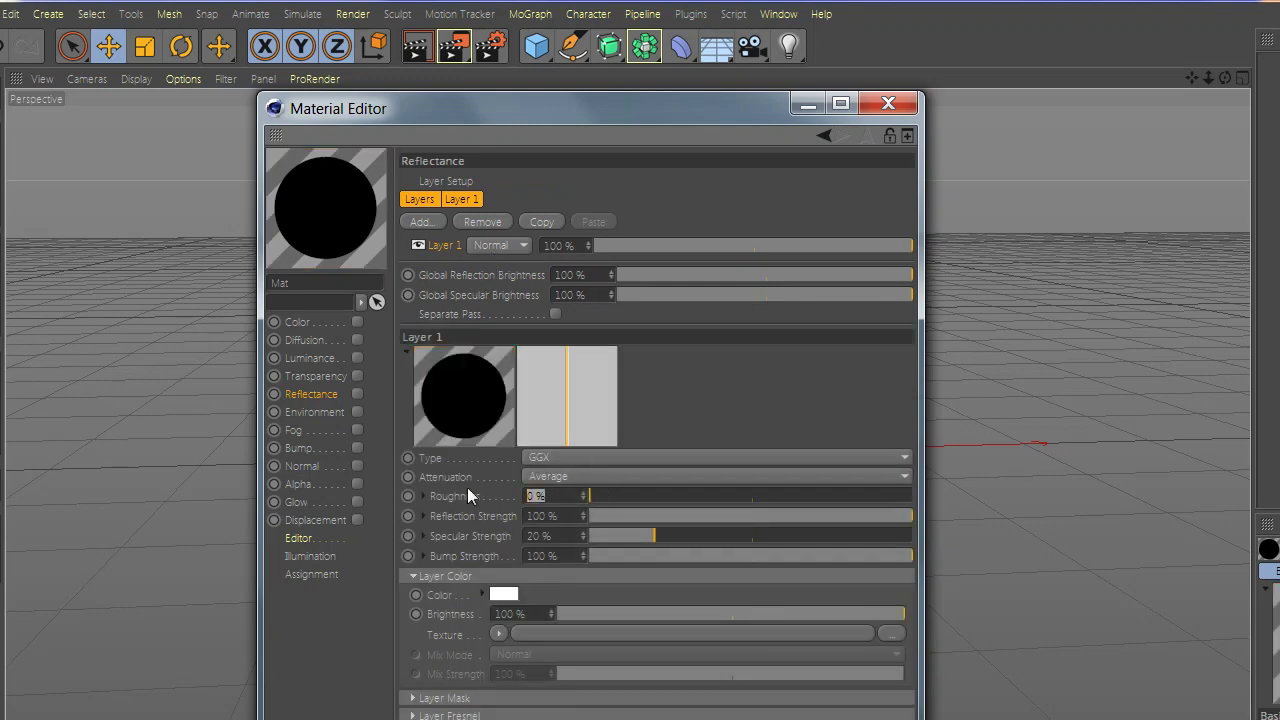
{"action": "type", "text": "90"}
{"action": "key", "text": "Return"}
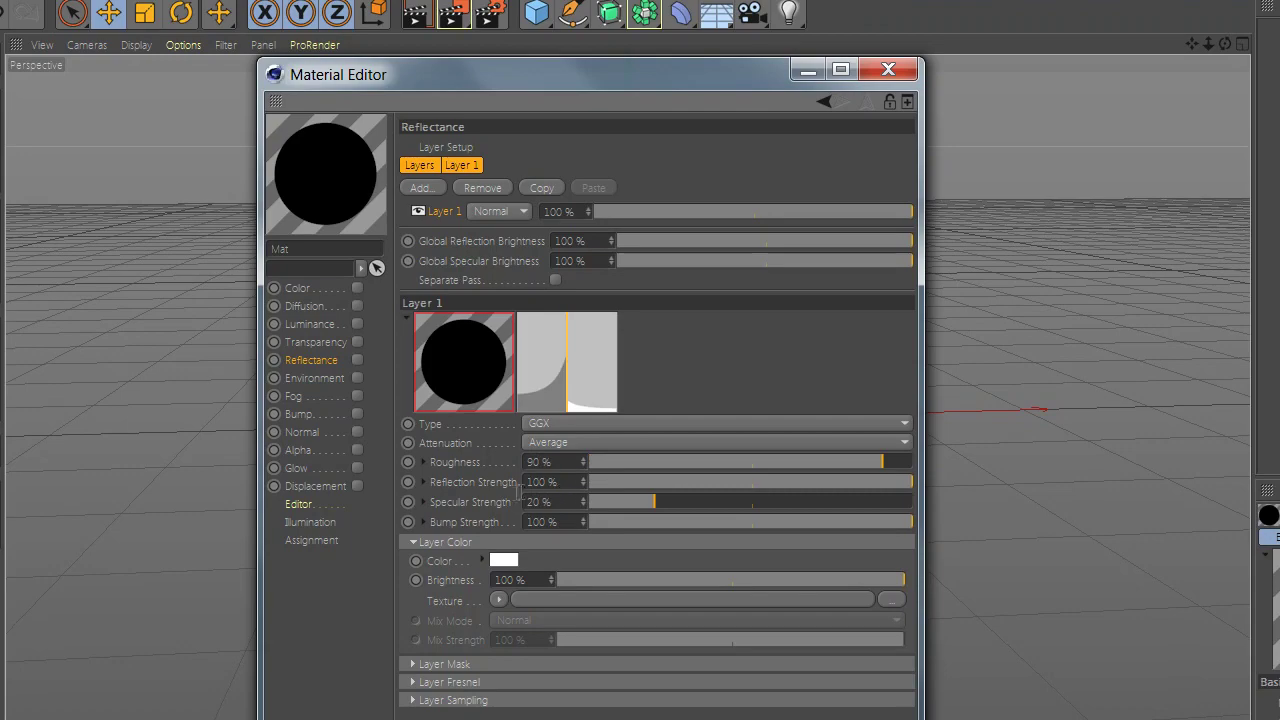
{"action": "type", "text": "5"}
{"action": "key", "text": "Return"}
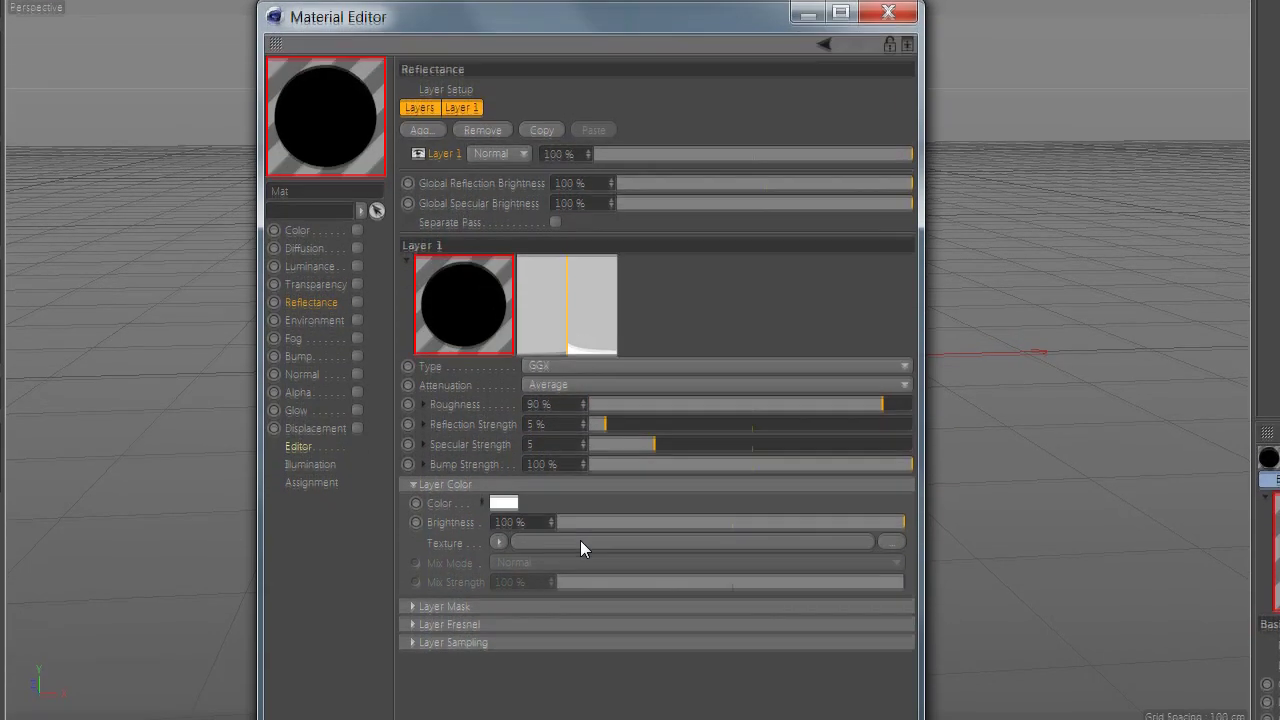
Step: Give the GGX layer rough.png as its colour texture and a Dielectric Fresnel
{"action": "left_click", "coordinate": [580, 600]}
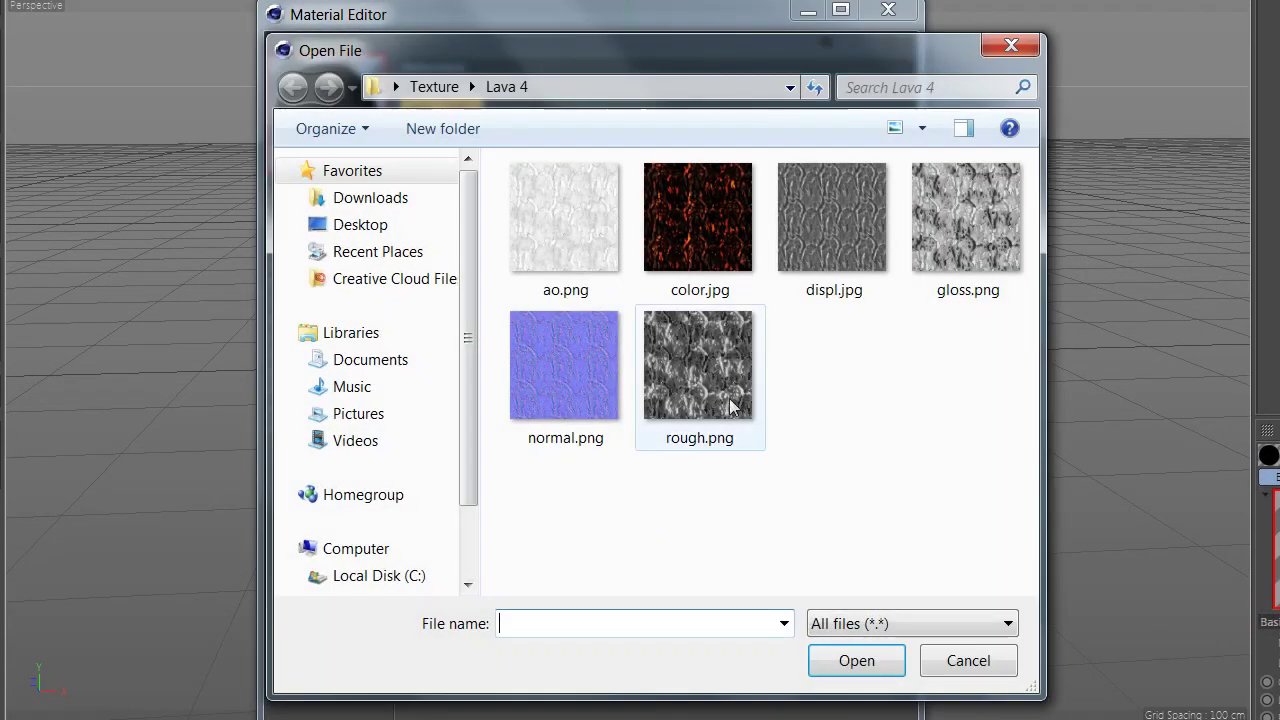
{"action": "double_click", "coordinate": [739, 412]}
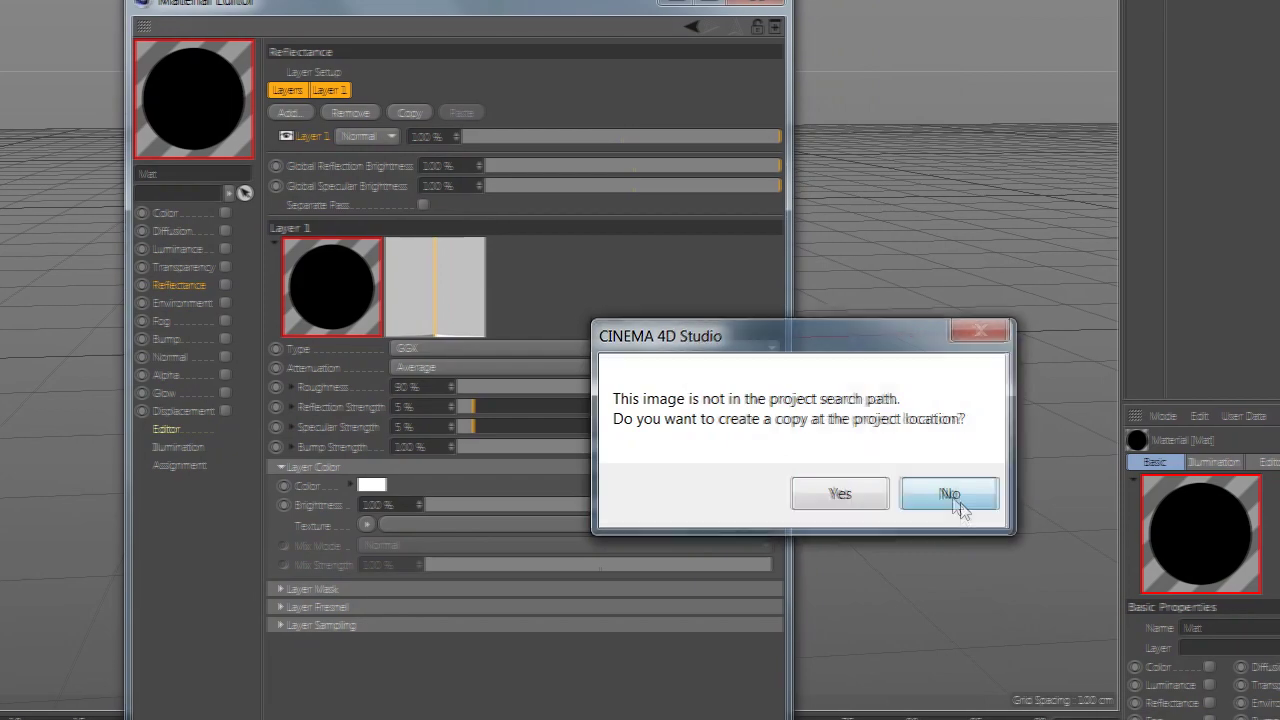
{"action": "left_click", "coordinate": [955, 495]}
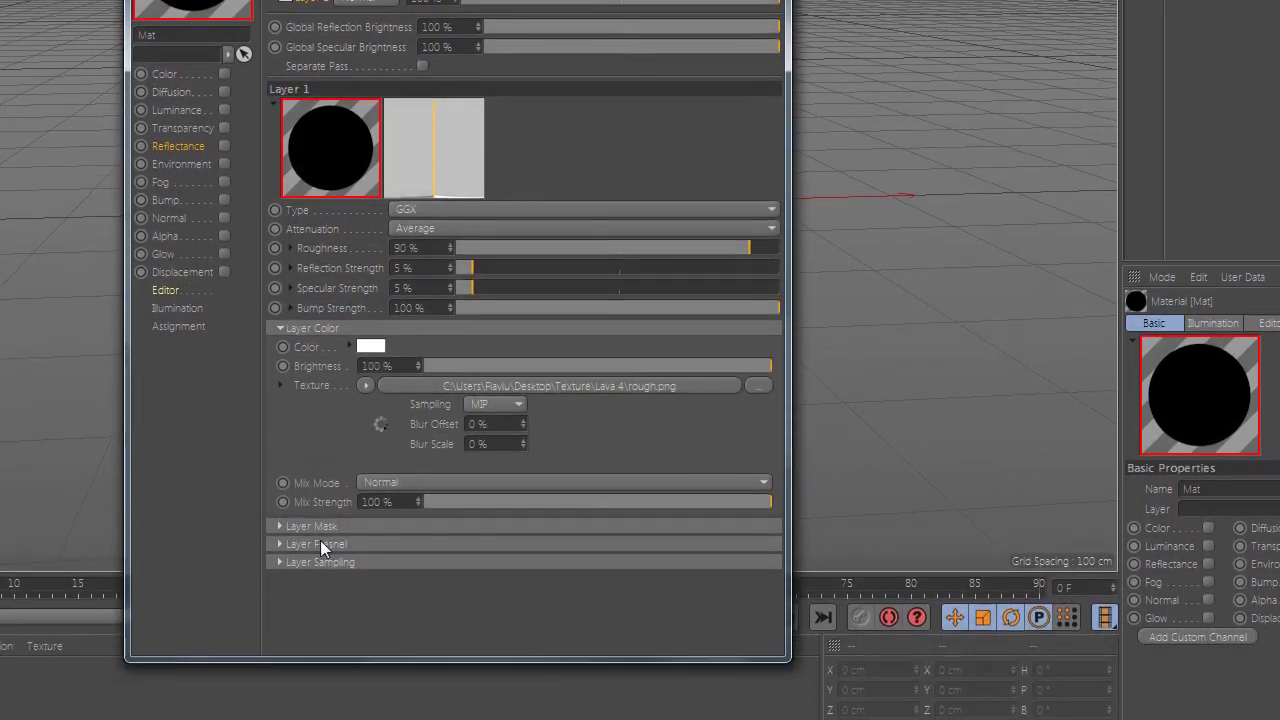
{"action": "left_click", "coordinate": [338, 538]}
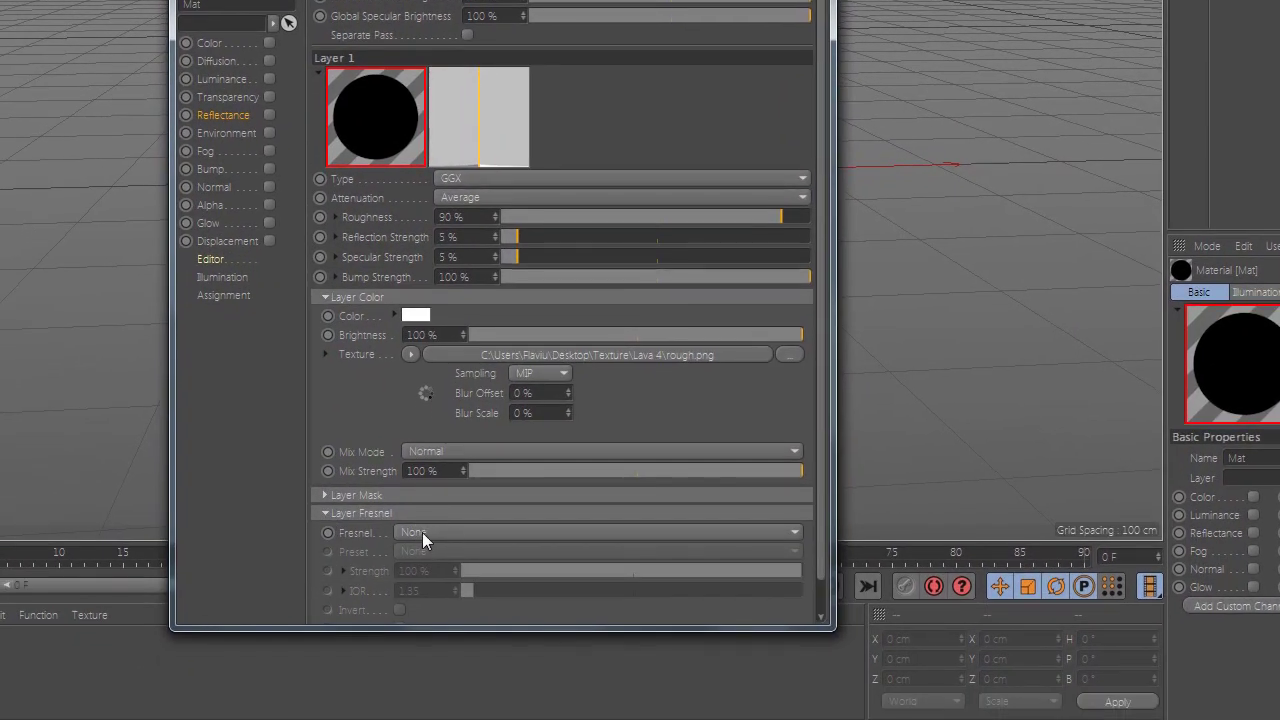
{"action": "left_click", "coordinate": [423, 535]}
{"action": "left_click", "coordinate": [425, 560]}
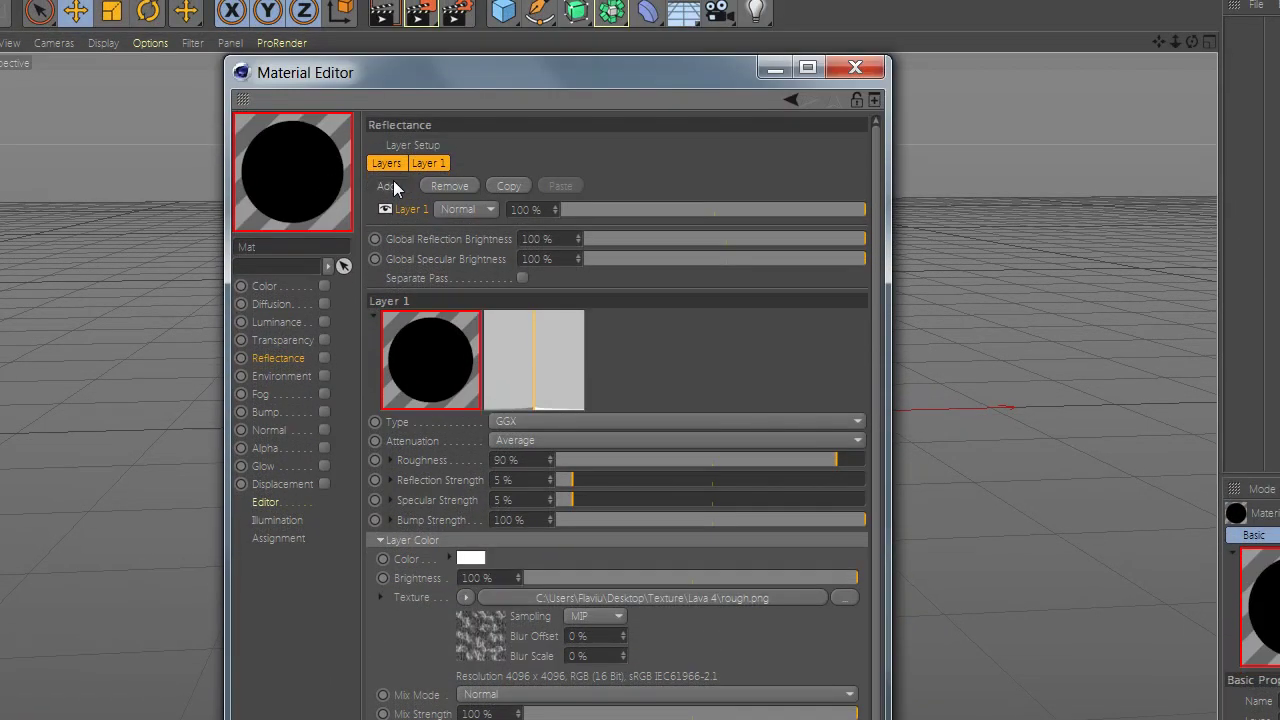
{"action": "left_click", "coordinate": [392, 160]}
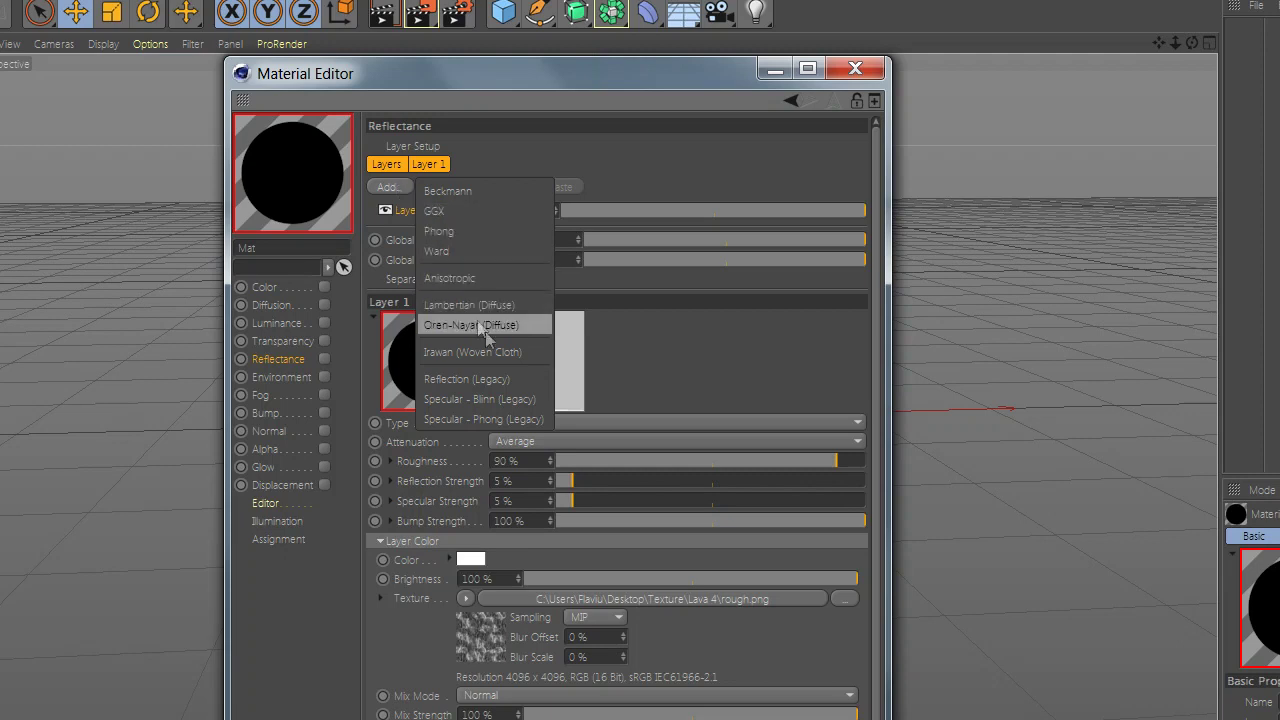
Step: Add a Blinn specular layer with width 60, gloss.png texture and 65 % brightness
{"action": "left_click", "coordinate": [505, 399]}
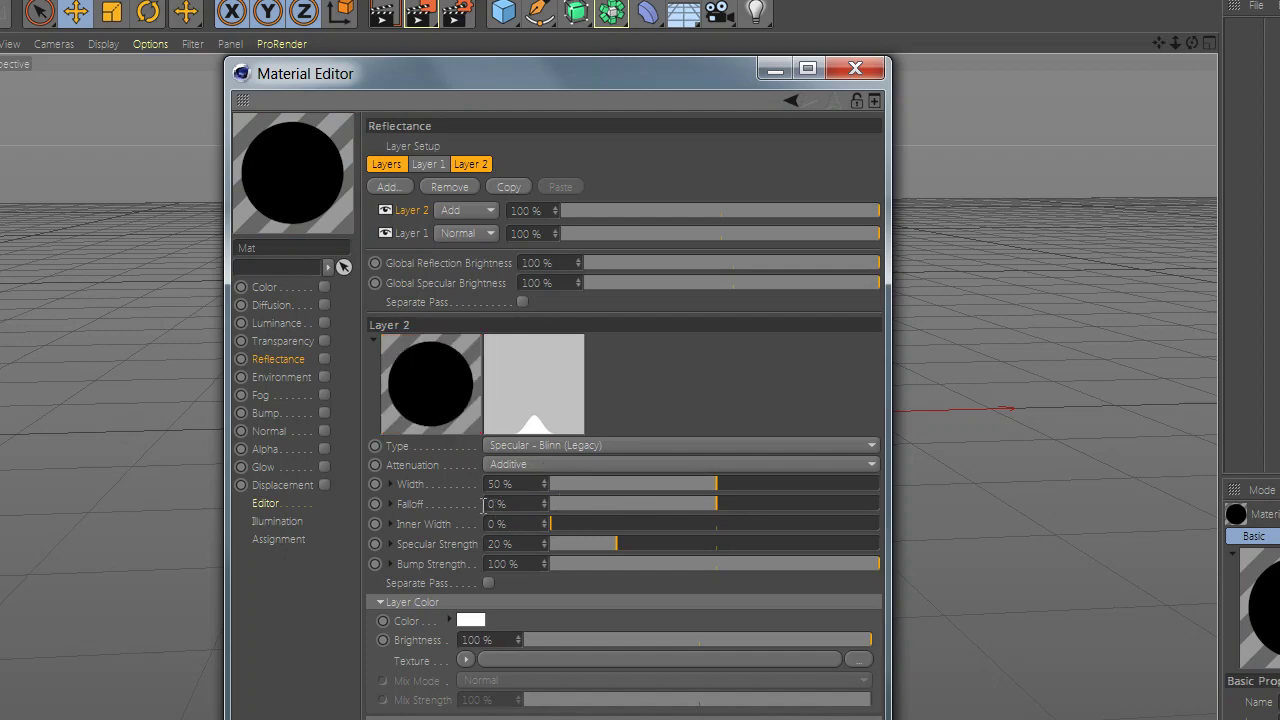
{"action": "left_click", "coordinate": [498, 484]}
{"action": "type", "text": "60"}
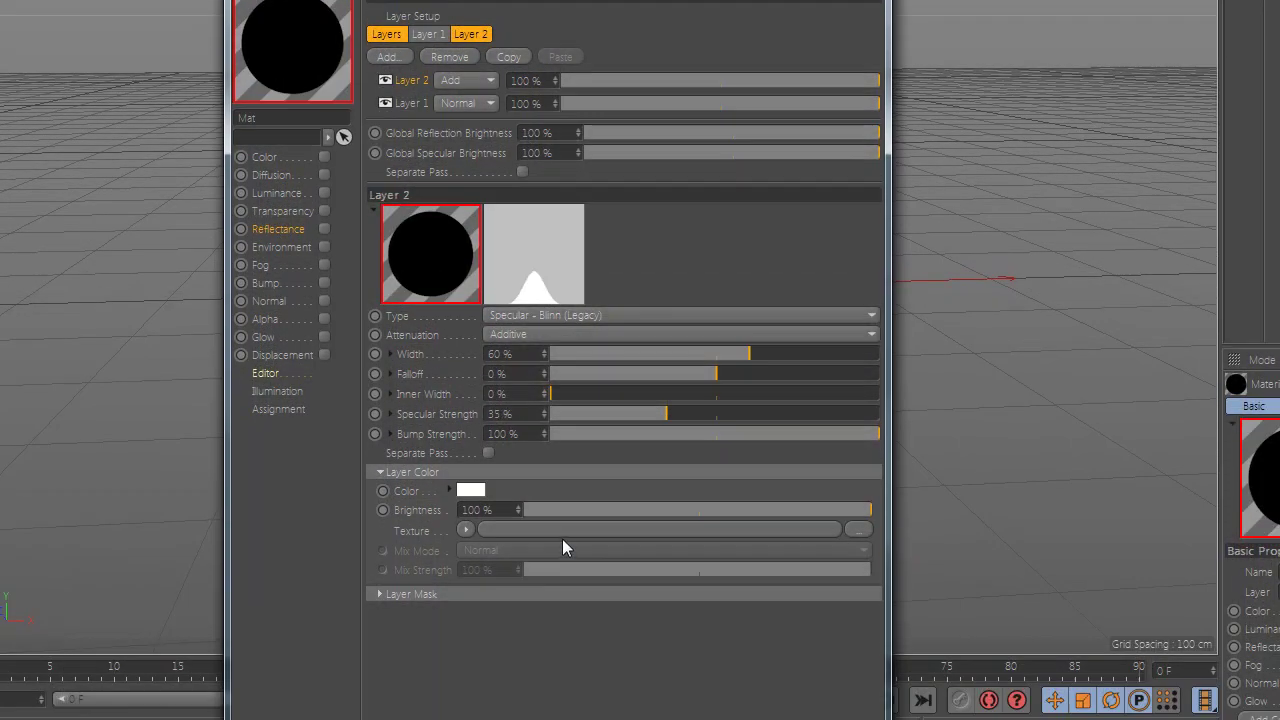
{"action": "left_click", "coordinate": [564, 537]}
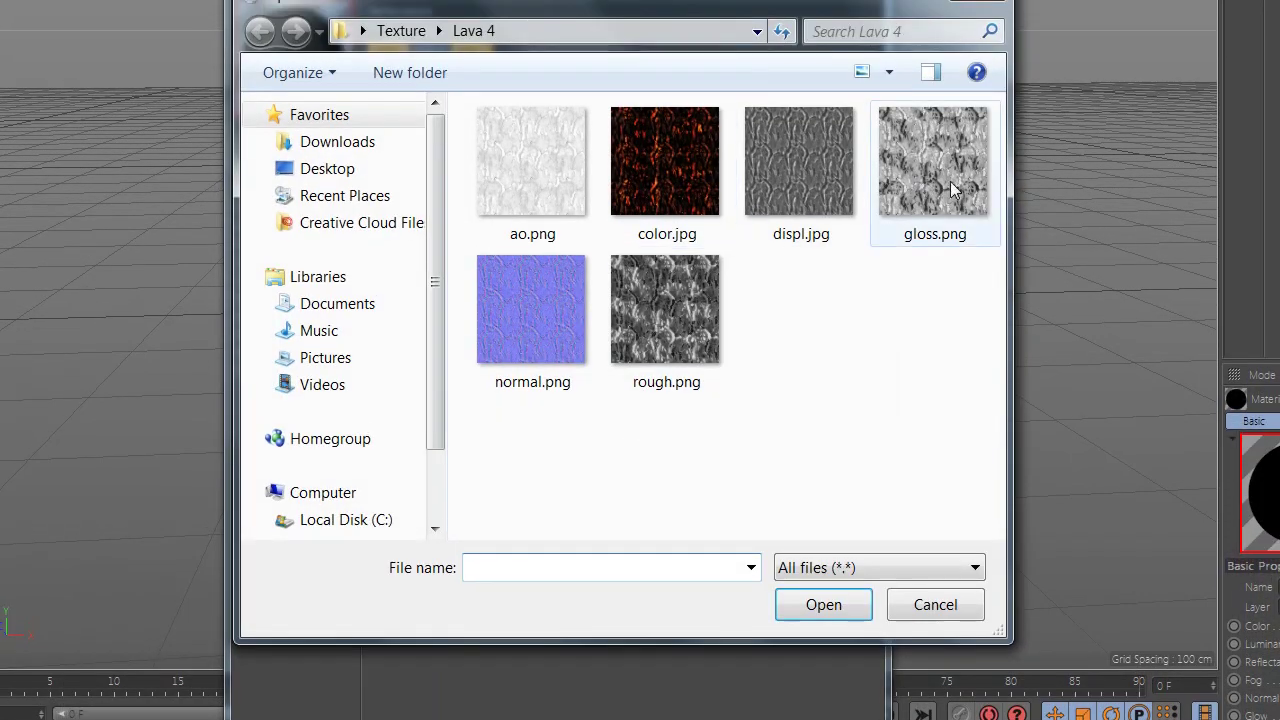
{"action": "double_click", "coordinate": [933, 150]}
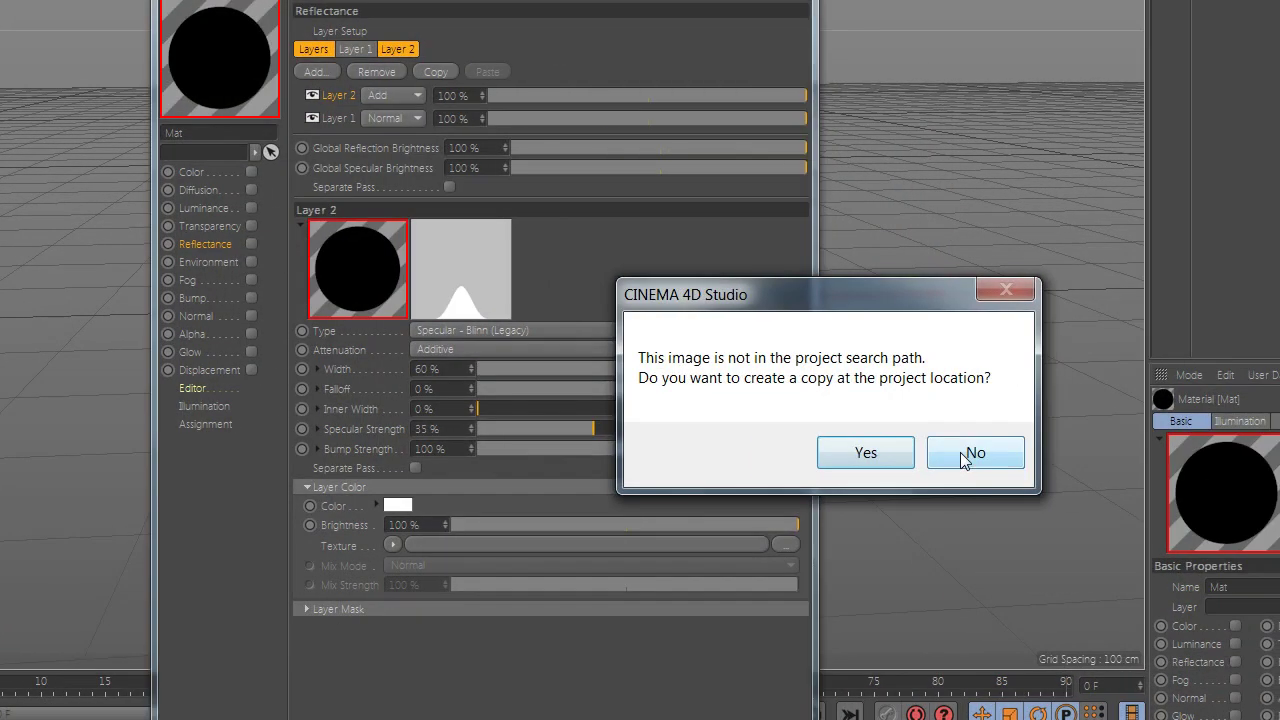
{"action": "left_click", "coordinate": [962, 456]}
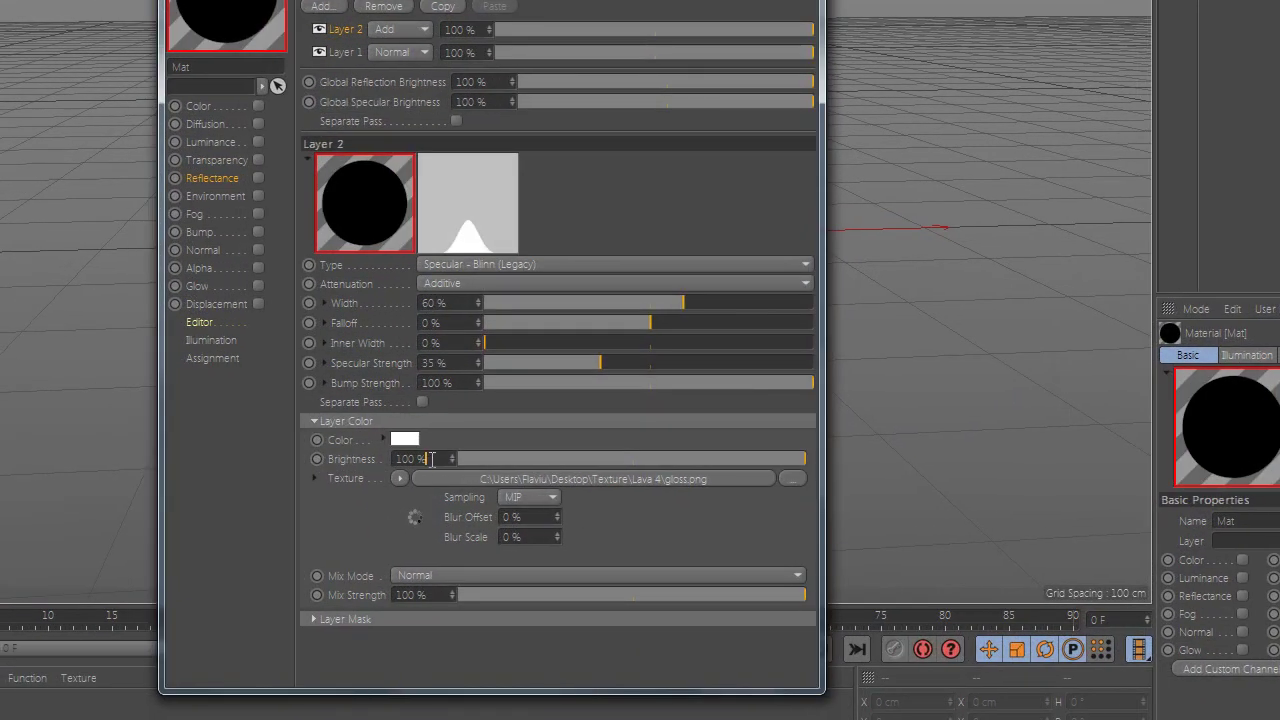
{"action": "left_click_drag", "start_coordinate": [432, 459], "coordinate": [403, 458]}
{"action": "type", "text": "65"}
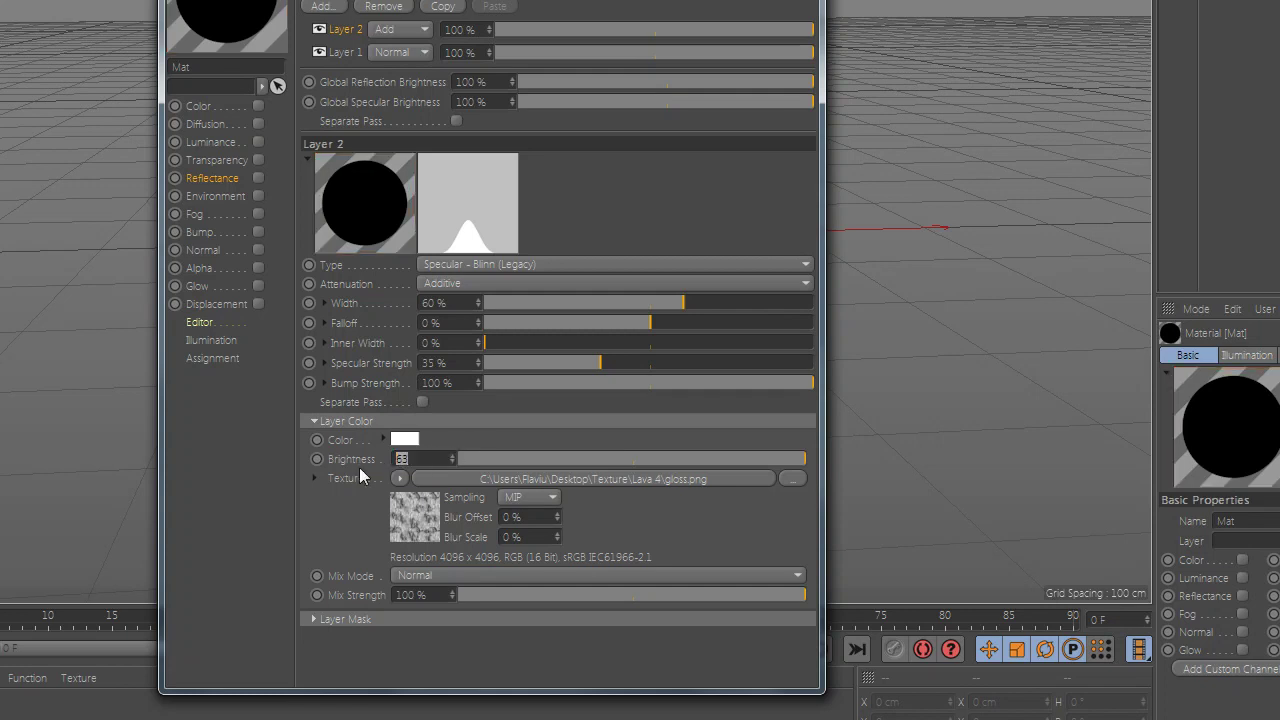
{"action": "key", "text": "Return"}
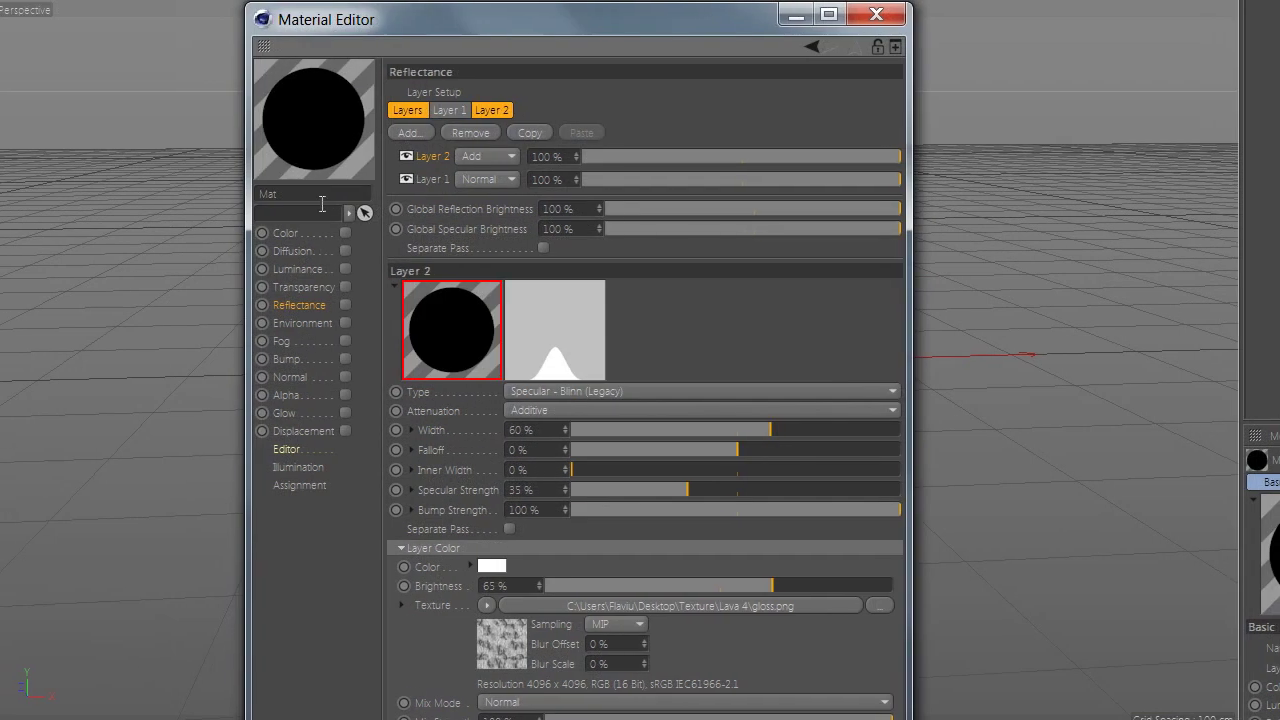
Step: Enable the Color, Diffusion, Reflectance, Normal and Displacement channels
{"action": "left_click", "coordinate": [327, 232]}
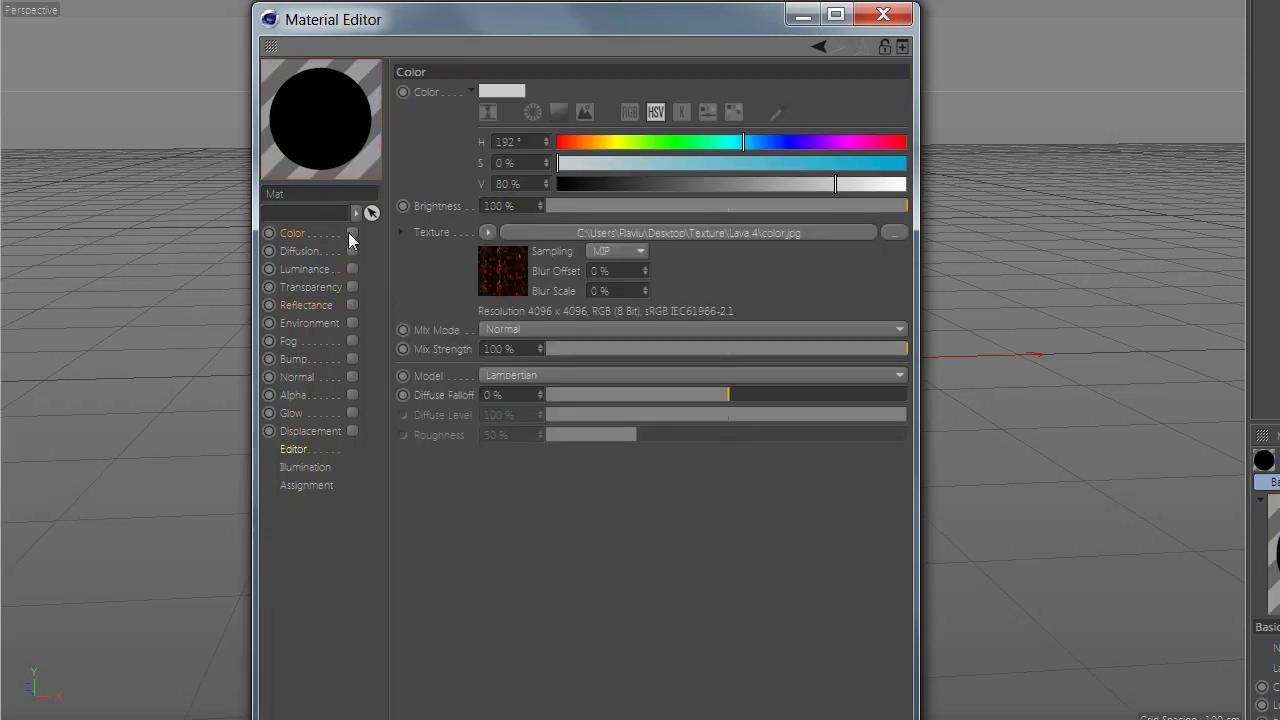
{"action": "left_click", "coordinate": [351, 232]}
{"action": "left_click", "coordinate": [353, 251]}
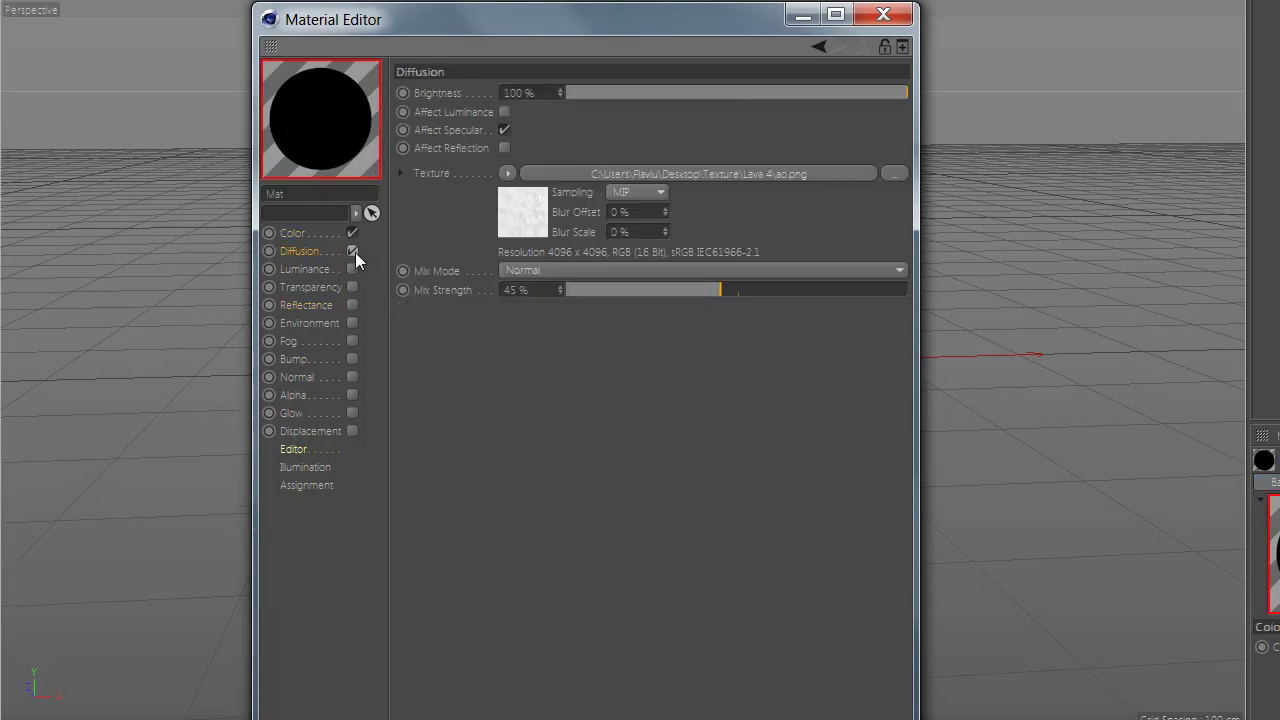
{"action": "left_click", "coordinate": [352, 305]}
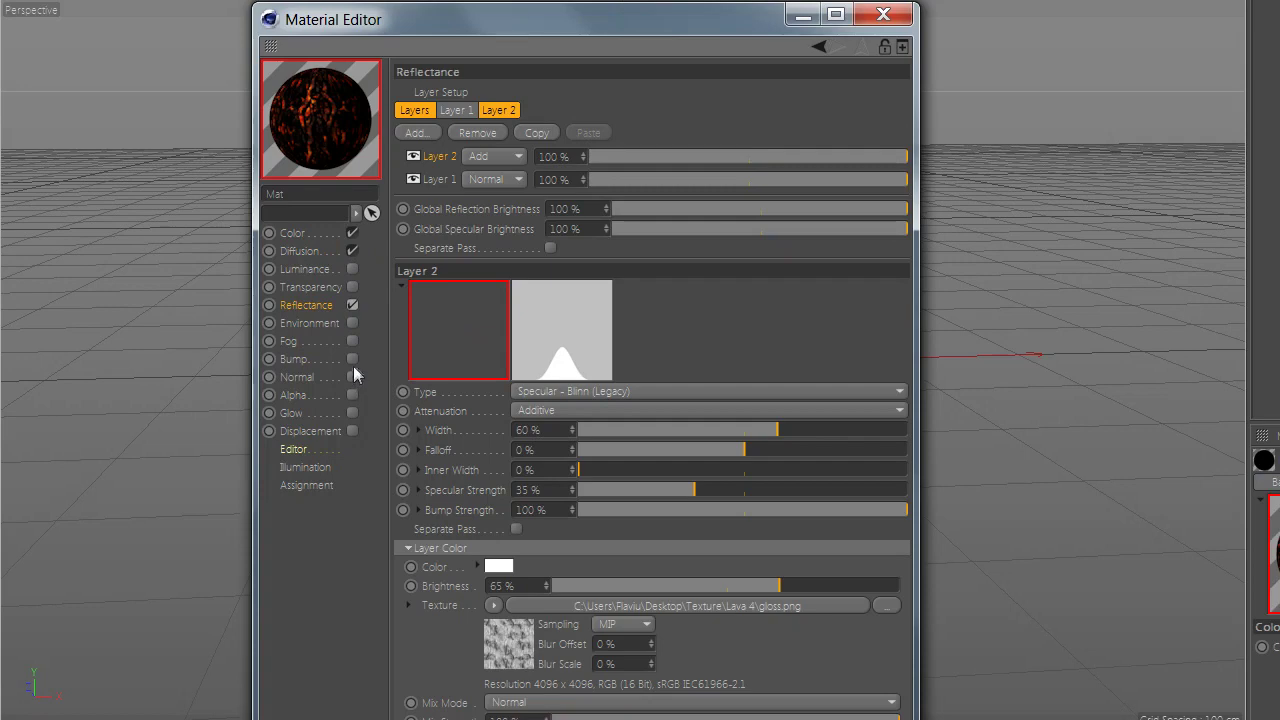
{"action": "left_click", "coordinate": [353, 376]}
{"action": "left_click", "coordinate": [357, 430]}
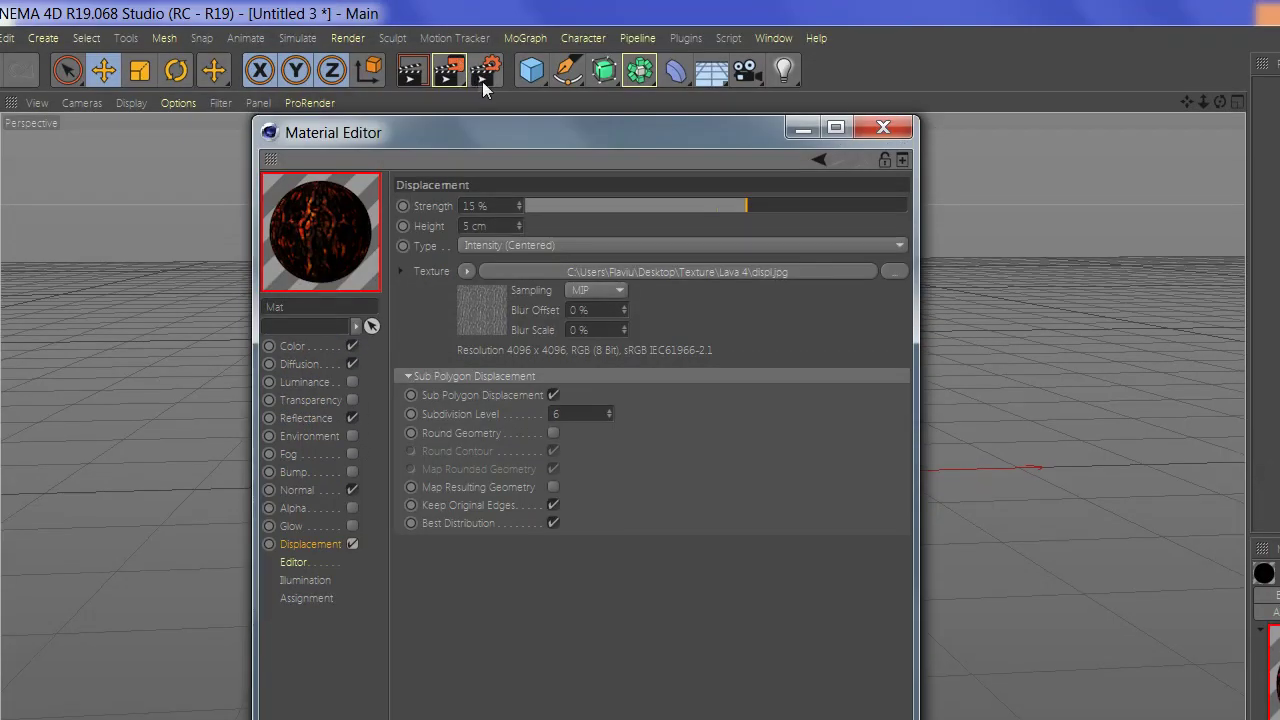
{"action": "left_click", "coordinate": [484, 81]}
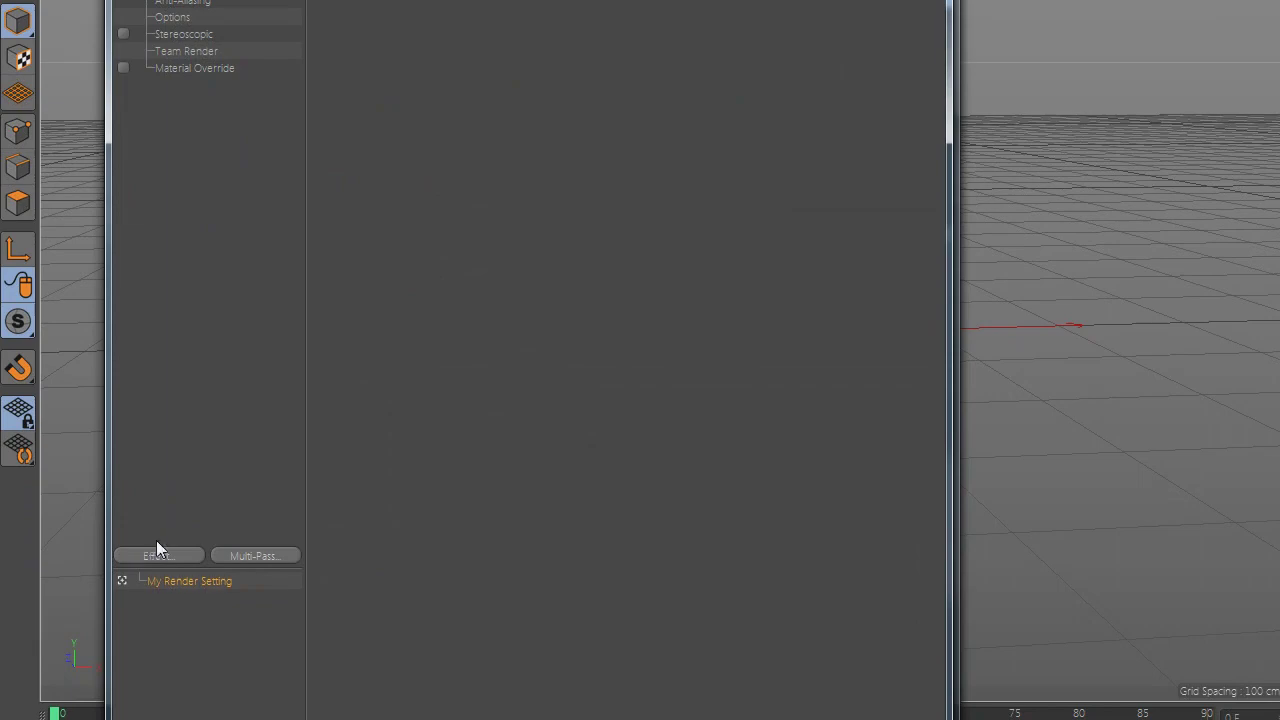
Step: Add Global Illumination and Ambient Occlusion effects, close Render Settings, and shift the Material Editor right
{"action": "left_click", "coordinate": [156, 548]}
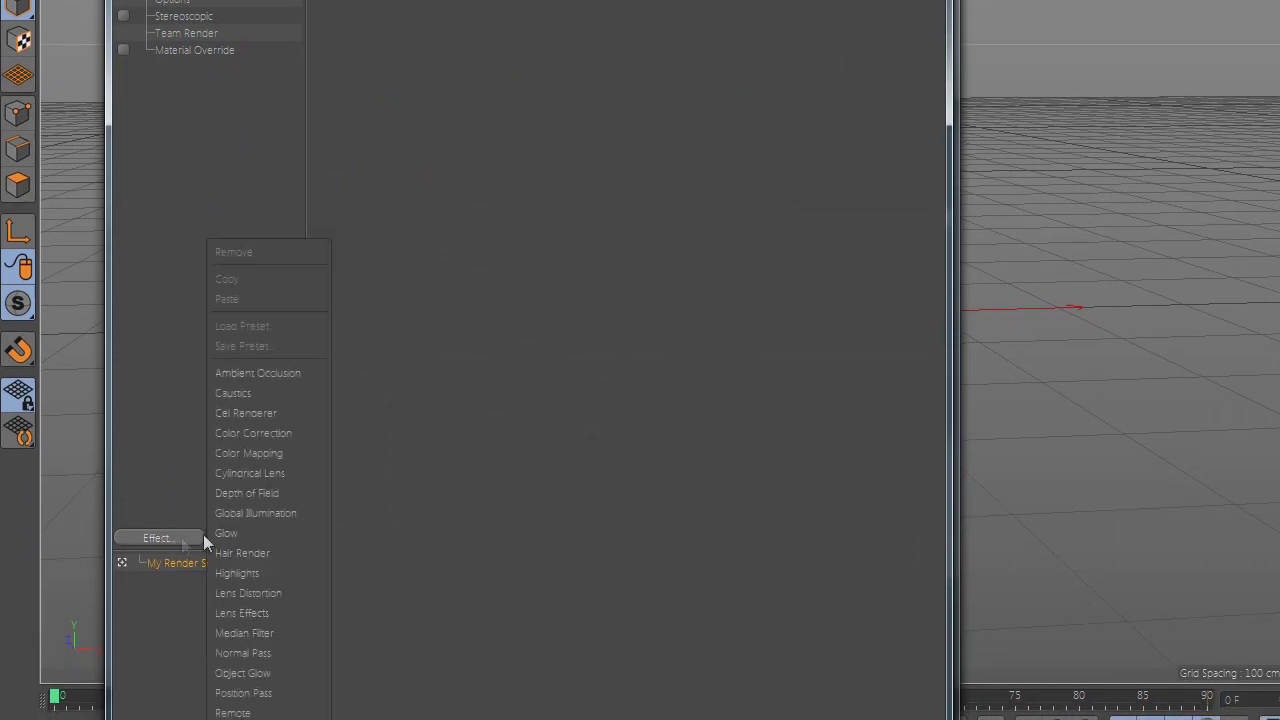
{"action": "left_click", "coordinate": [273, 512]}
{"action": "left_click", "coordinate": [158, 538]}
{"action": "left_click", "coordinate": [283, 397]}
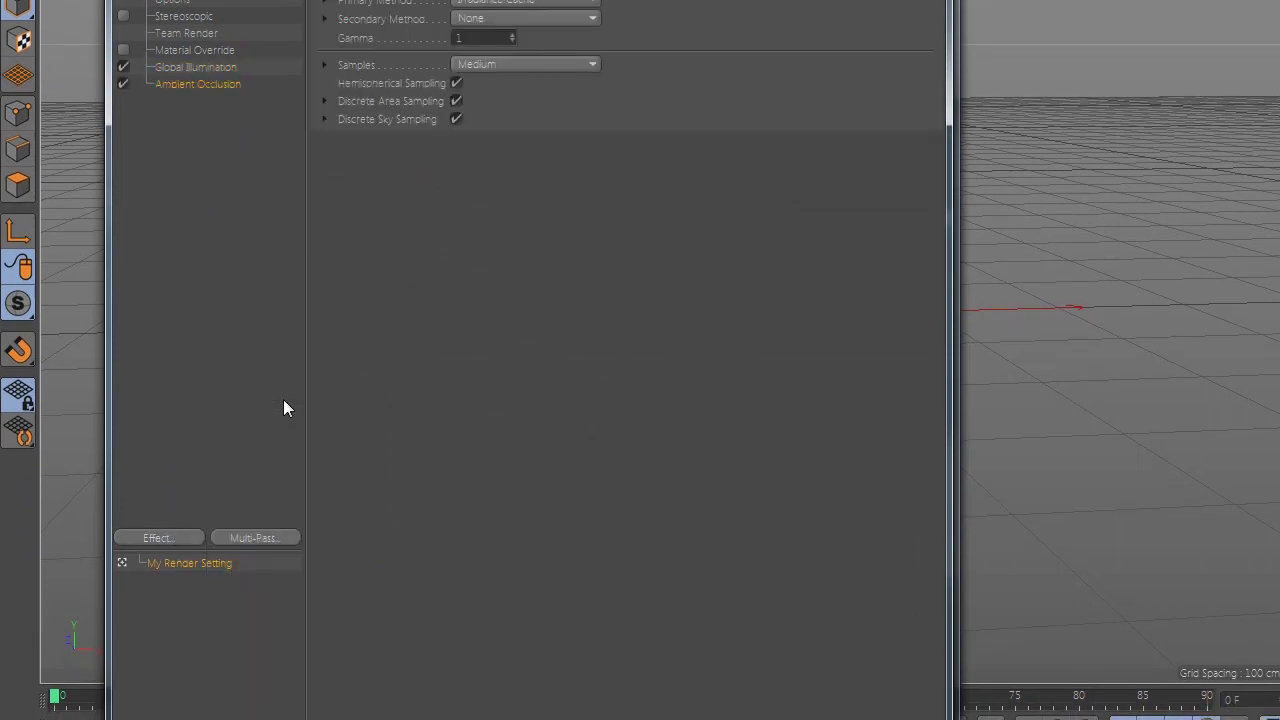
{"action": "left_click", "coordinate": [917, 16]}
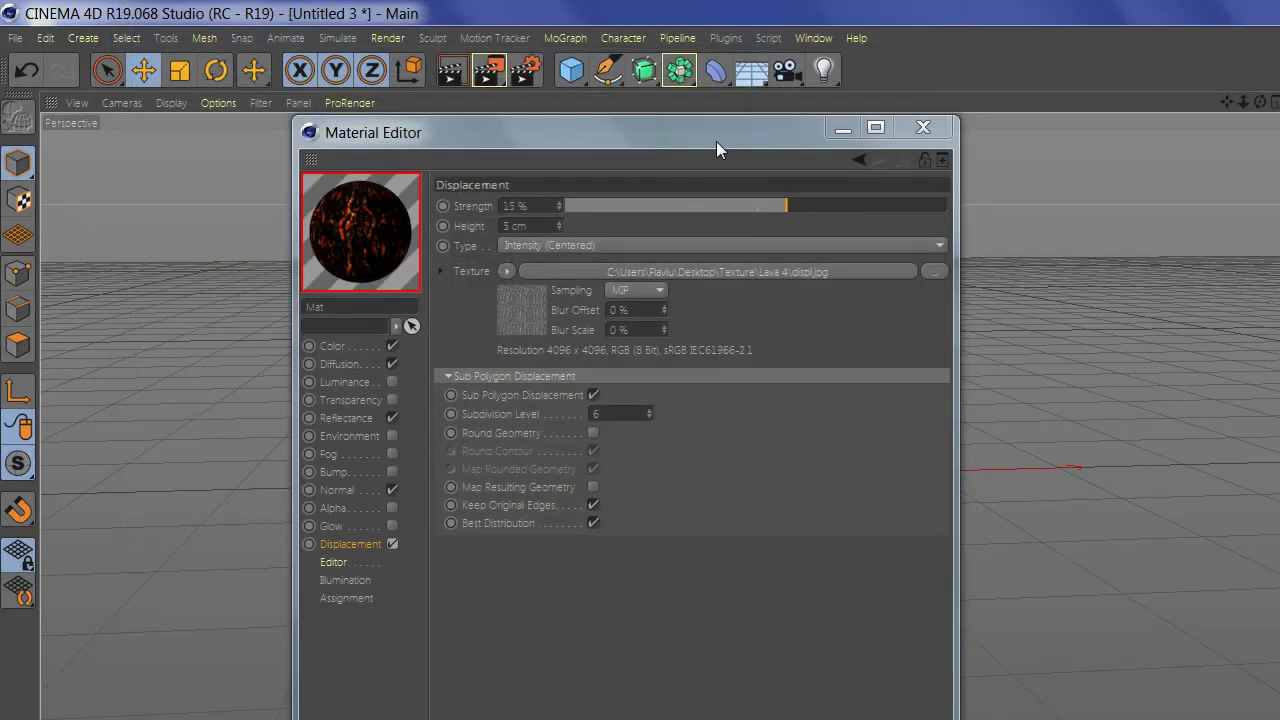
{"action": "left_click_drag", "start_coordinate": [716, 142], "coordinate": [879, 144]}
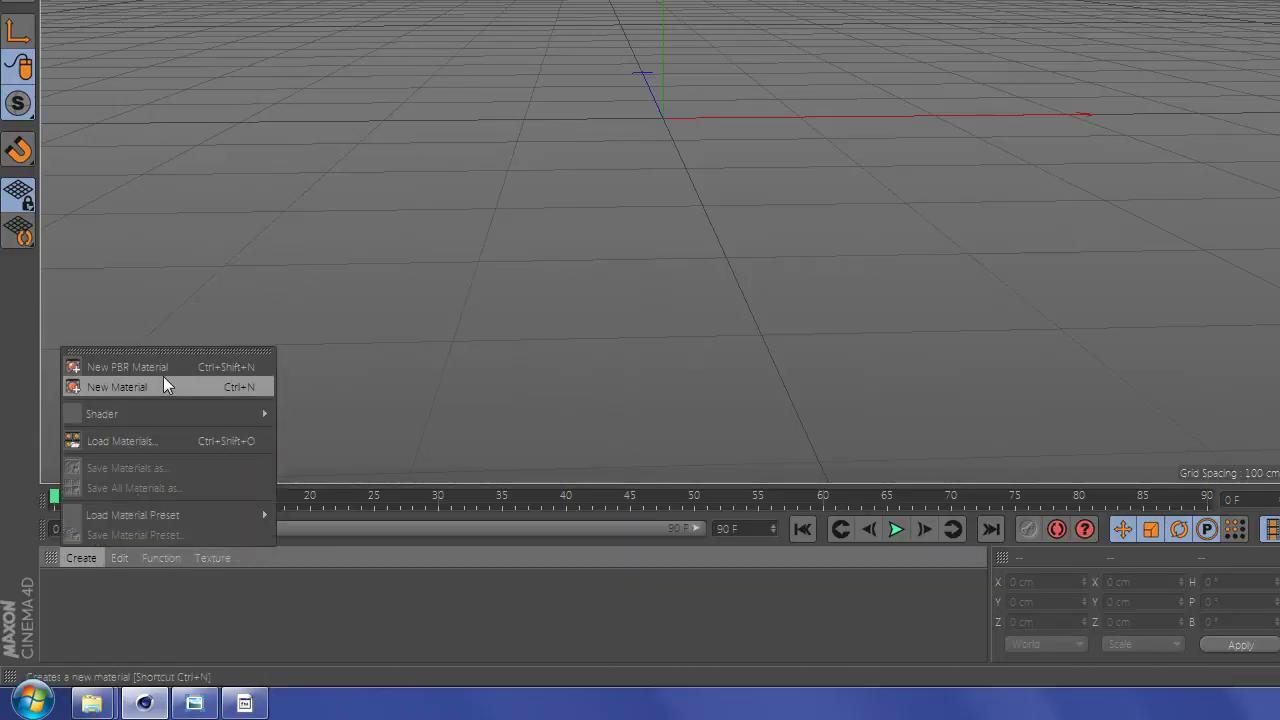
Step: Create a new standard material and load Color.jpg into its Color channel
{"action": "left_click", "coordinate": [163, 380]}
{"action": "double_click", "coordinate": [49, 586]}
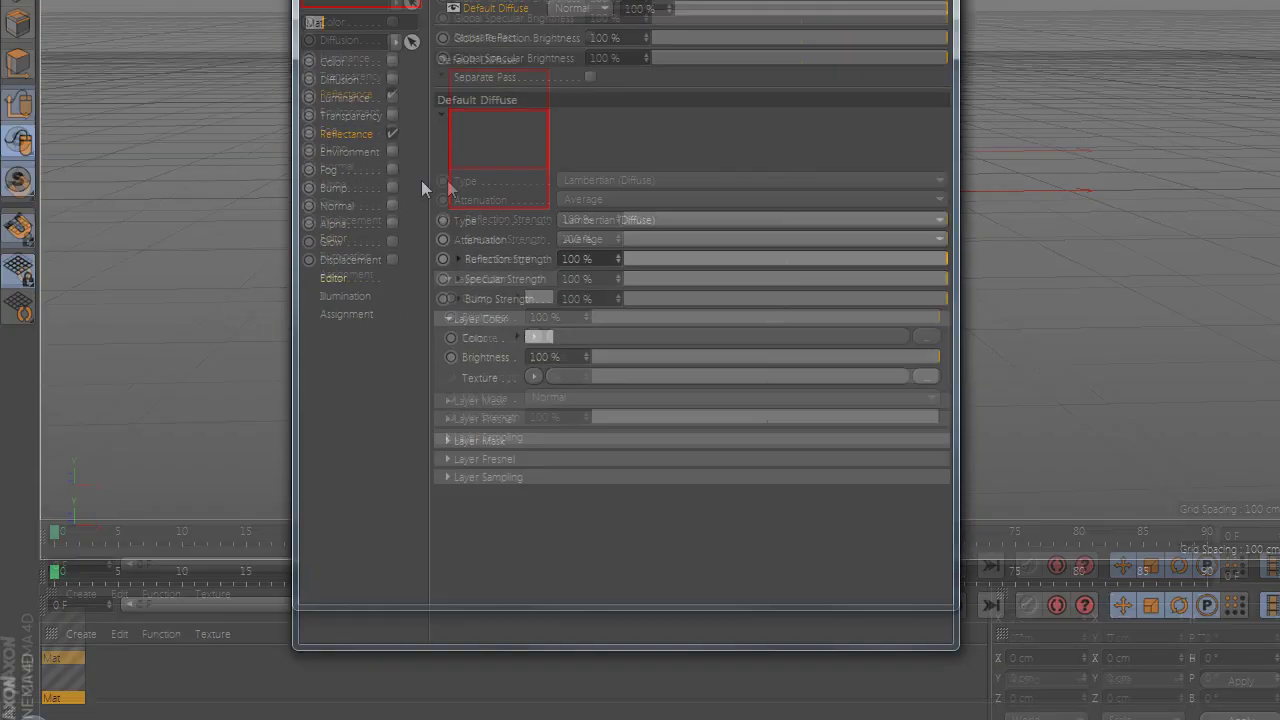
{"action": "left_click", "coordinate": [383, 184]}
{"action": "left_click", "coordinate": [703, 227]}
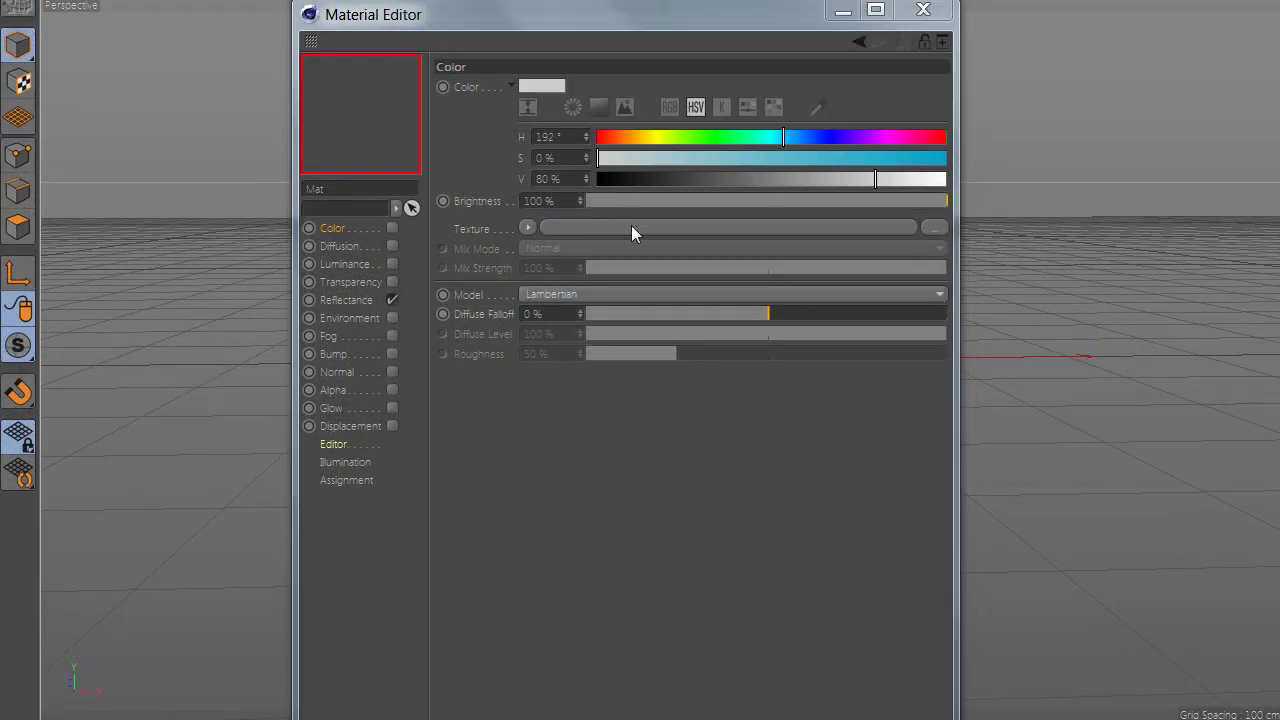
{"action": "double_click", "coordinate": [733, 217]}
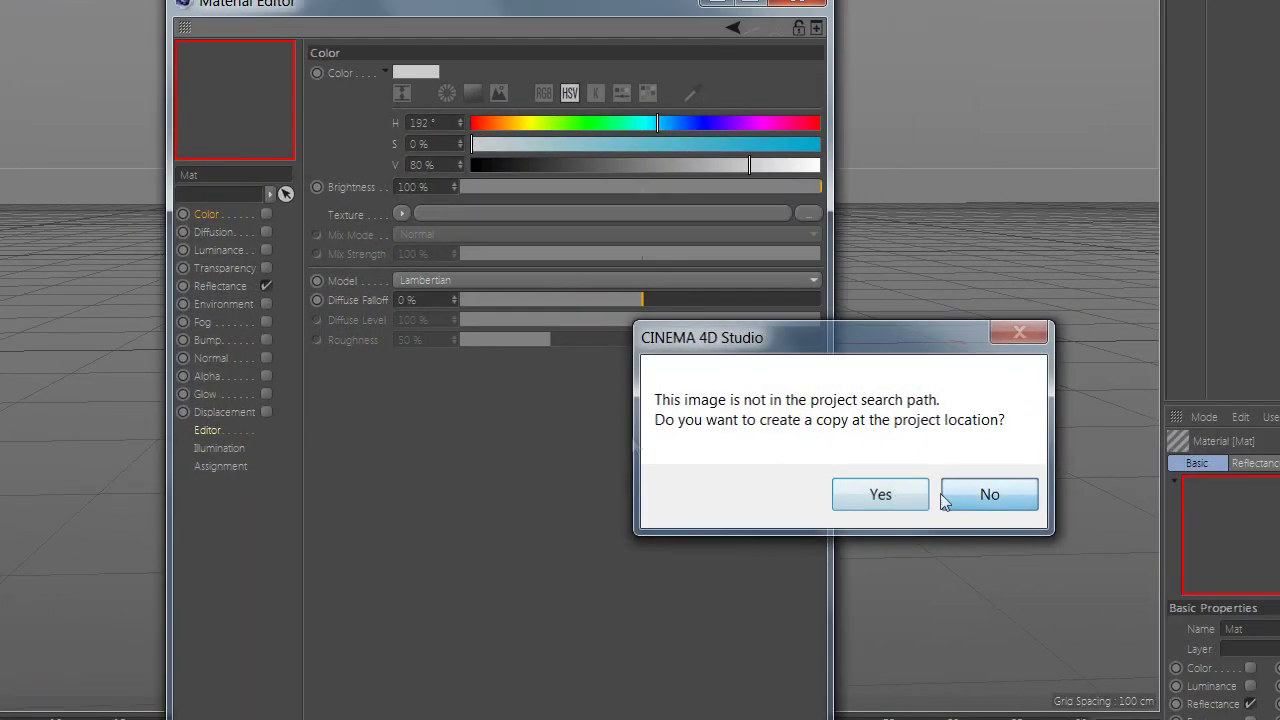
{"action": "left_click", "coordinate": [986, 493]}
{"action": "left_click", "coordinate": [354, 235]}
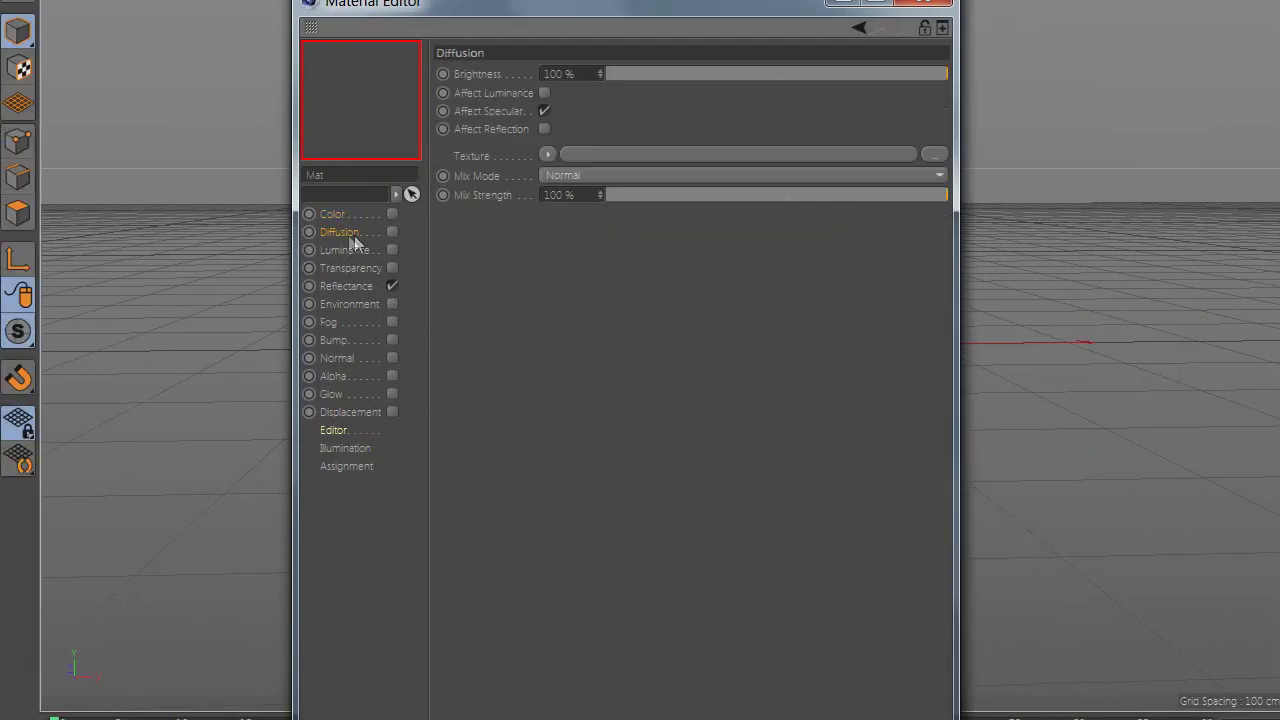
Step: Load Ao.png into Diffusion, remove the Default Diffuse layer, and make Default Reflection GGX
{"action": "left_click", "coordinate": [682, 182]}
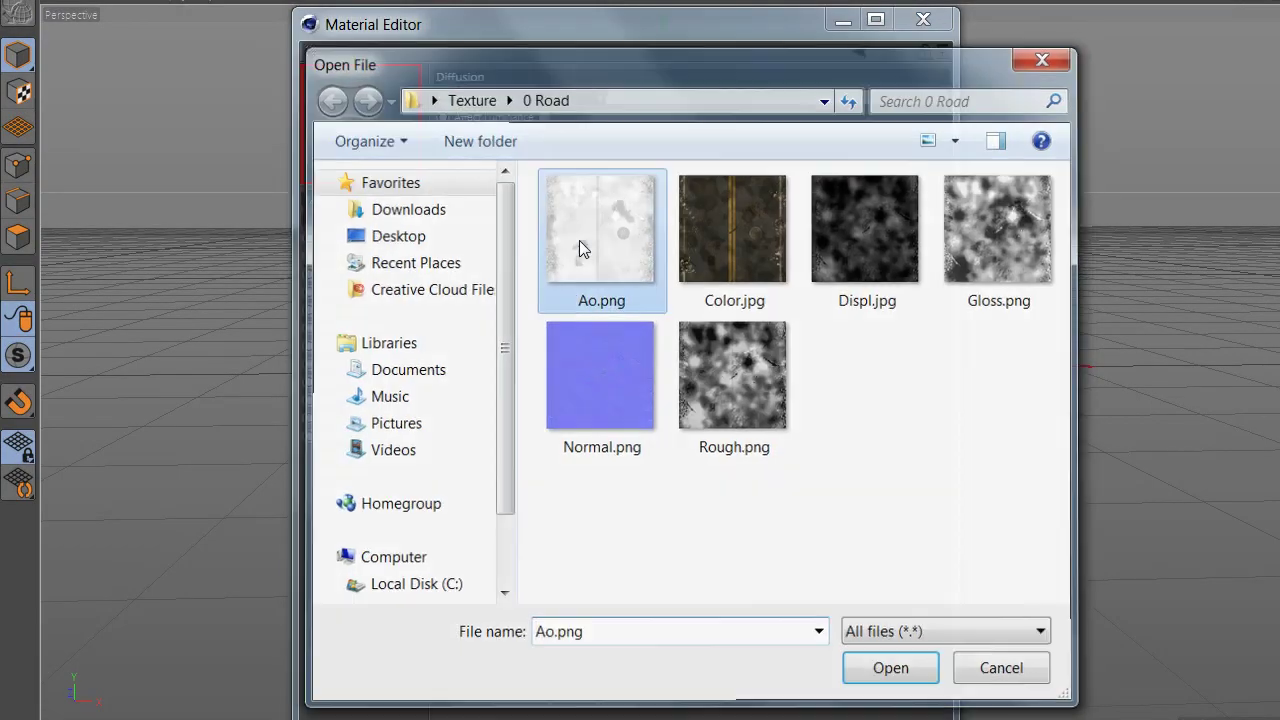
{"action": "double_click", "coordinate": [579, 245]}
{"action": "left_click", "coordinate": [958, 520]}
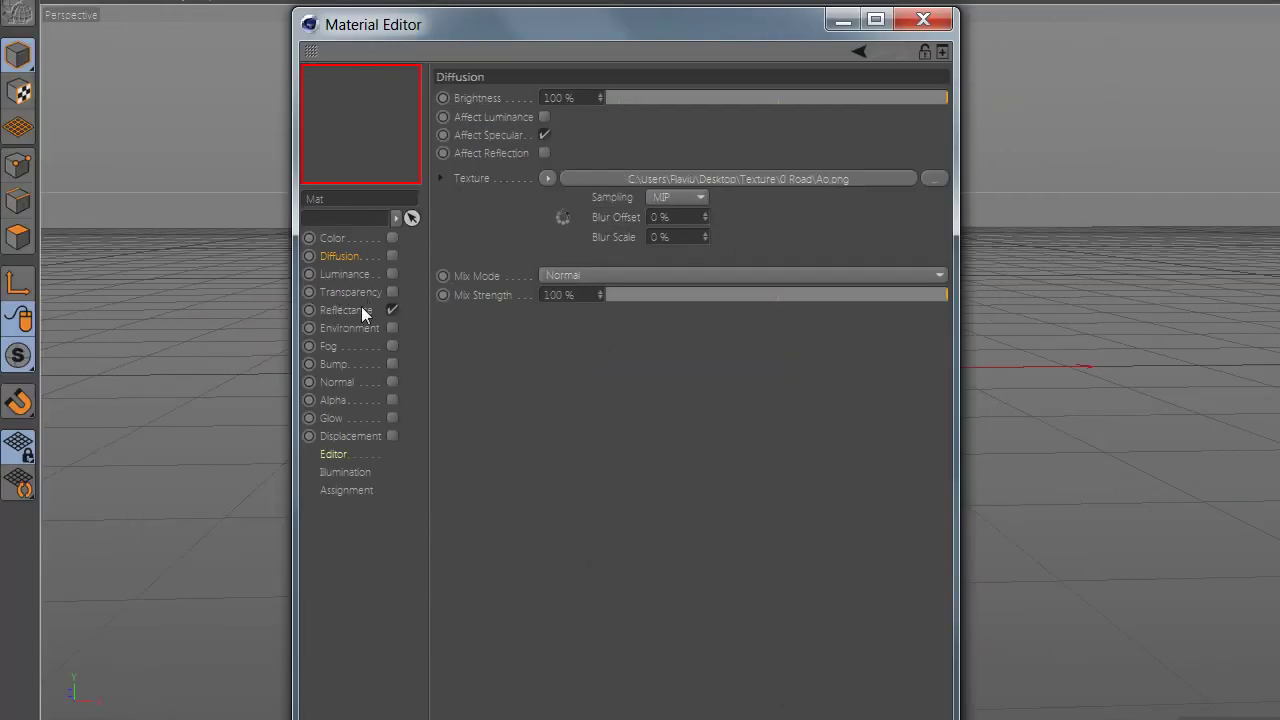
{"action": "left_click", "coordinate": [355, 309]}
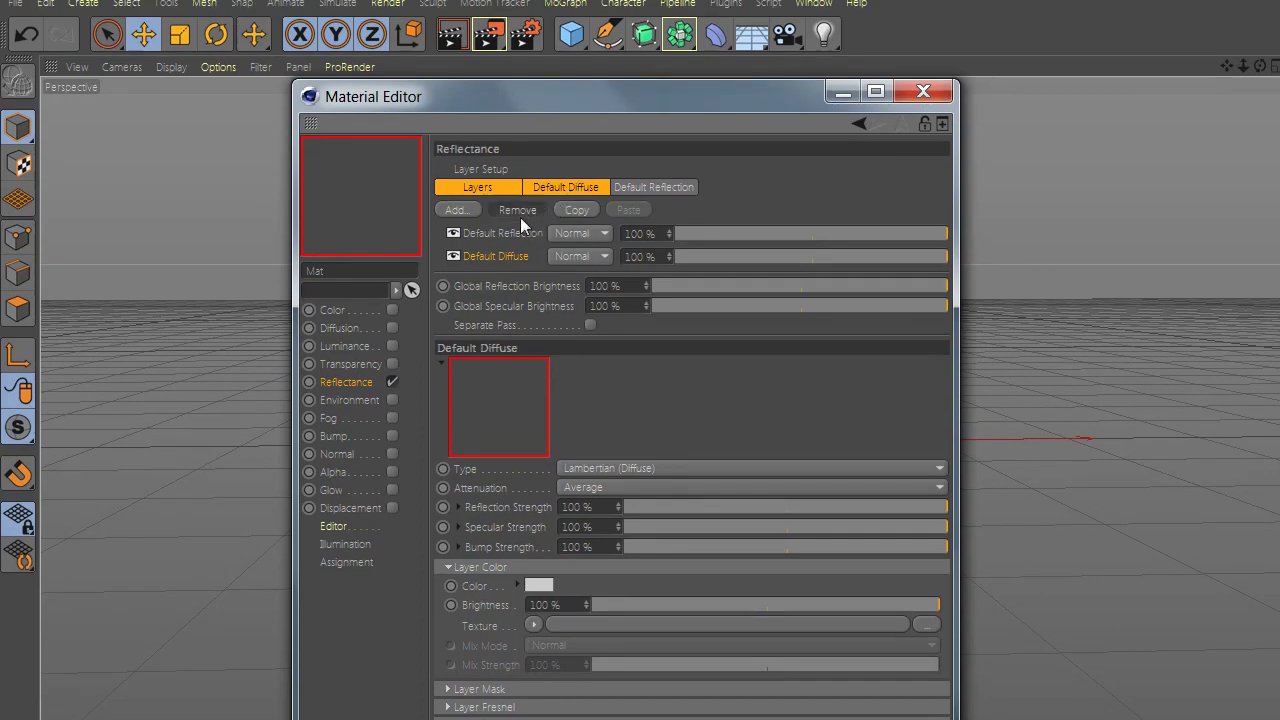
{"action": "left_click", "coordinate": [518, 211]}
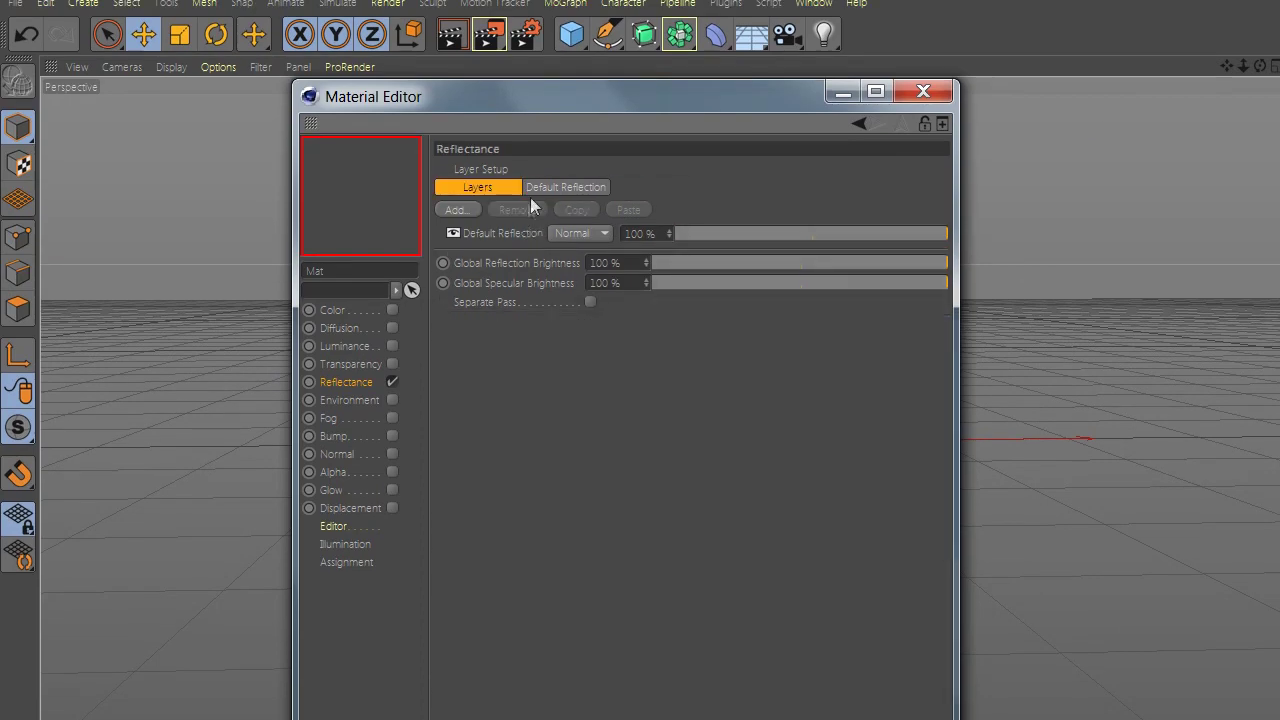
{"action": "left_click", "coordinate": [536, 232]}
{"action": "left_click", "coordinate": [617, 331]}
{"action": "left_click", "coordinate": [613, 368]}
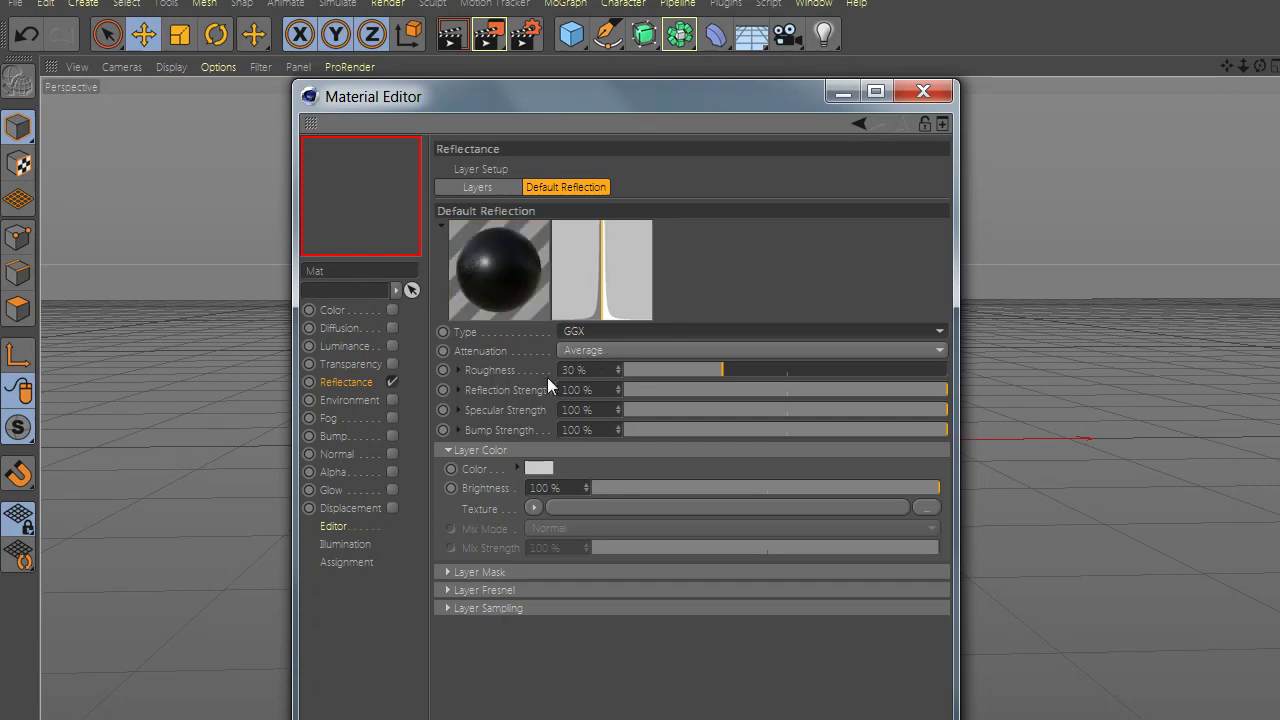
Step: Set the GGX layer to 45 % roughness, 5 % reflection strength, with Rough.png as colour texture
{"action": "double_click", "coordinate": [575, 370]}
{"action": "type", "text": "45"}
{"action": "key", "text": "Tab"}
{"action": "type", "text": "5"}
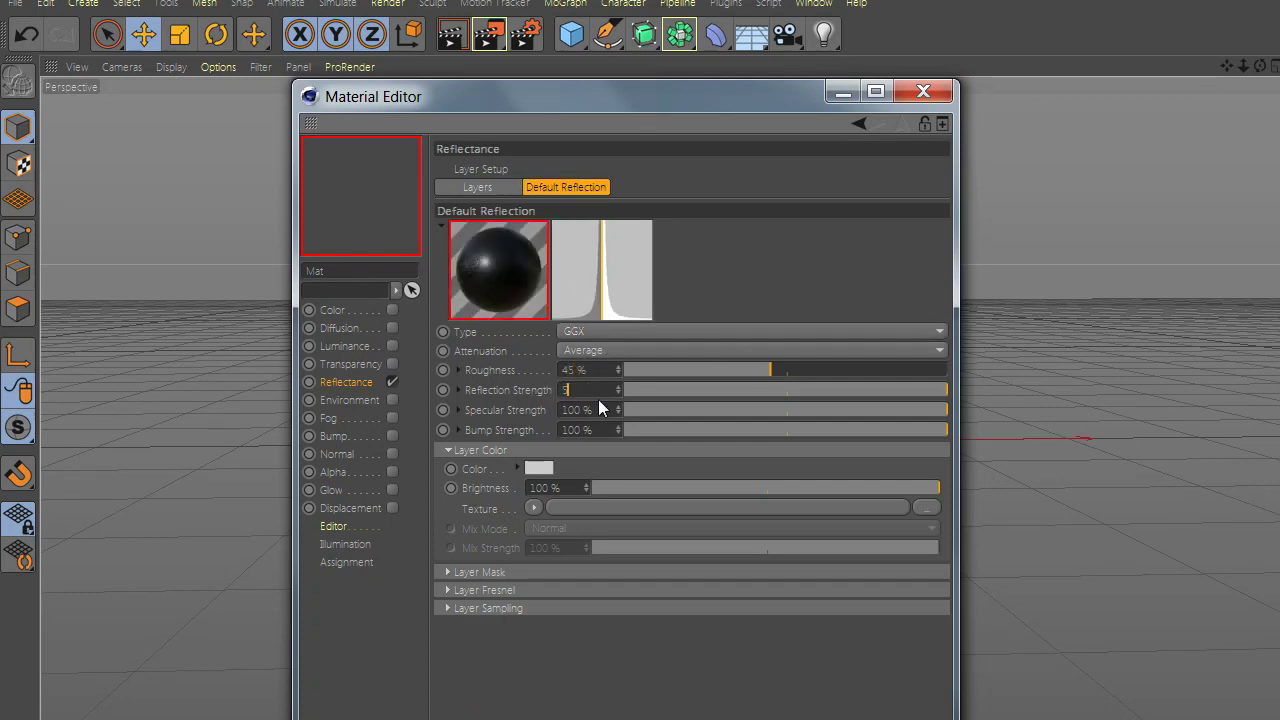
{"action": "key", "text": "Tab"}
{"action": "key", "text": "Tab"}
{"action": "left_click", "coordinate": [648, 505]}
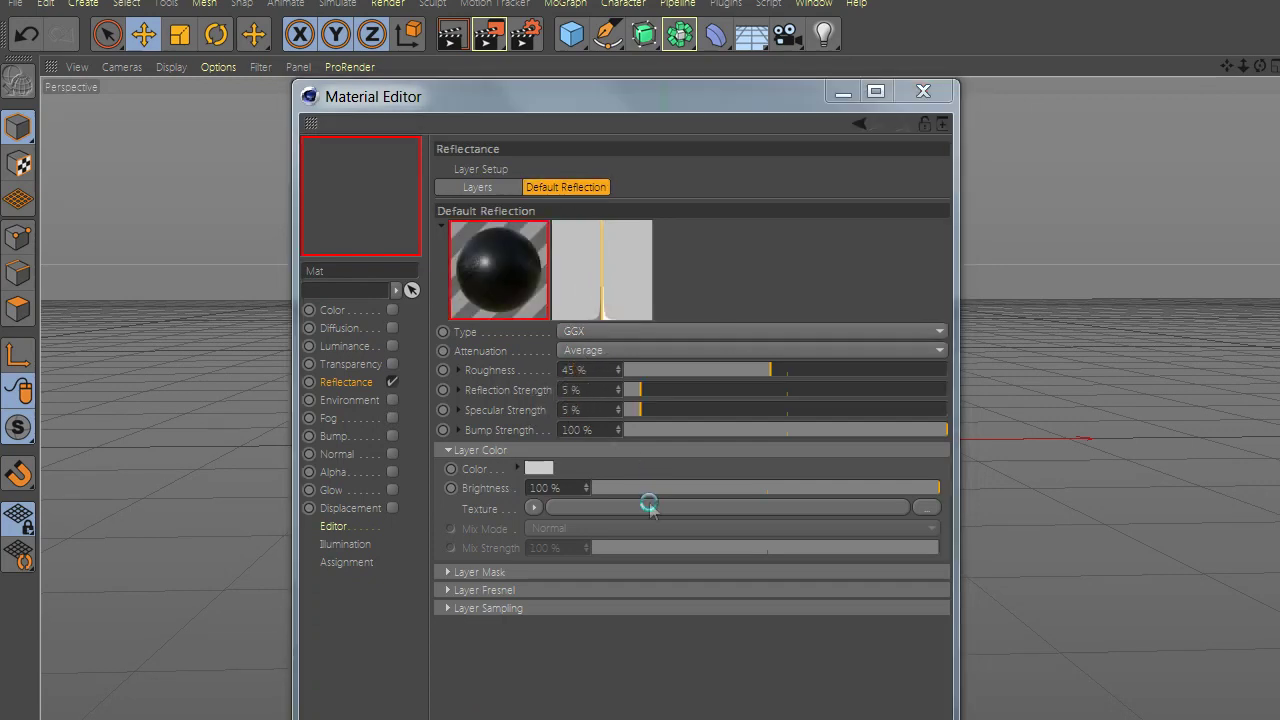
{"action": "left_click", "coordinate": [860, 380]}
{"action": "double_click", "coordinate": [780, 438]}
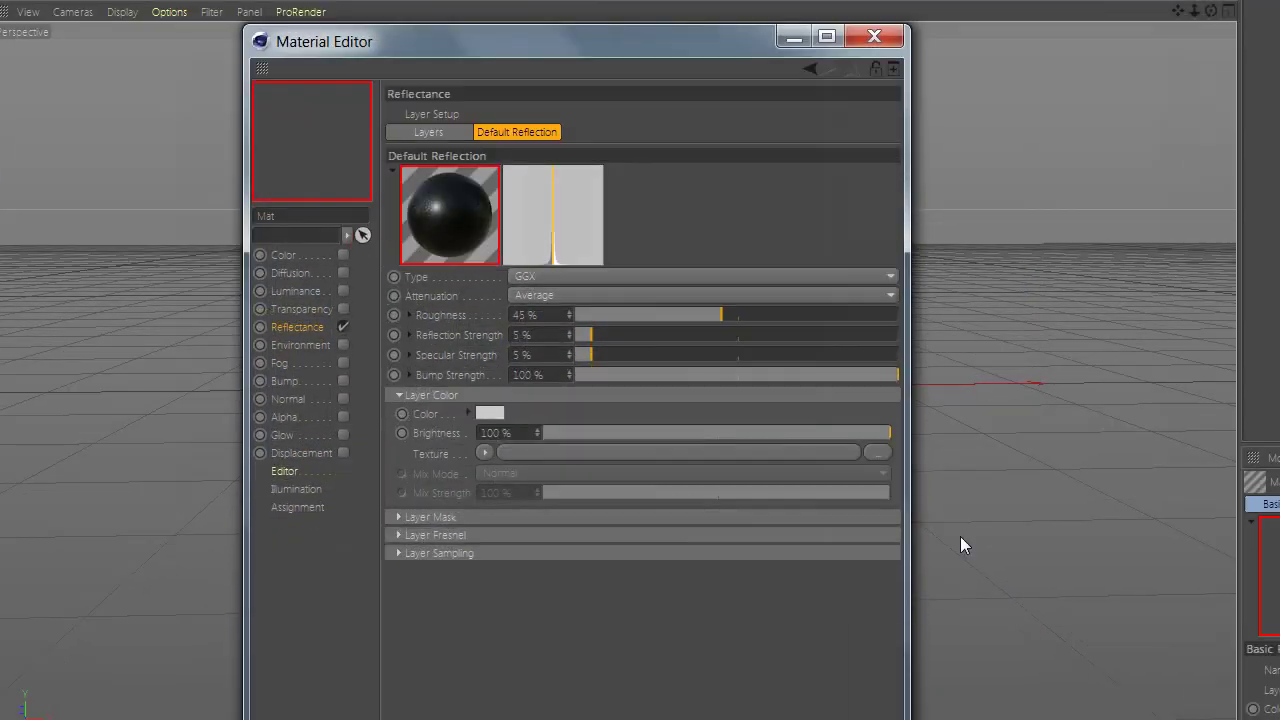
{"action": "key", "text": "Return"}
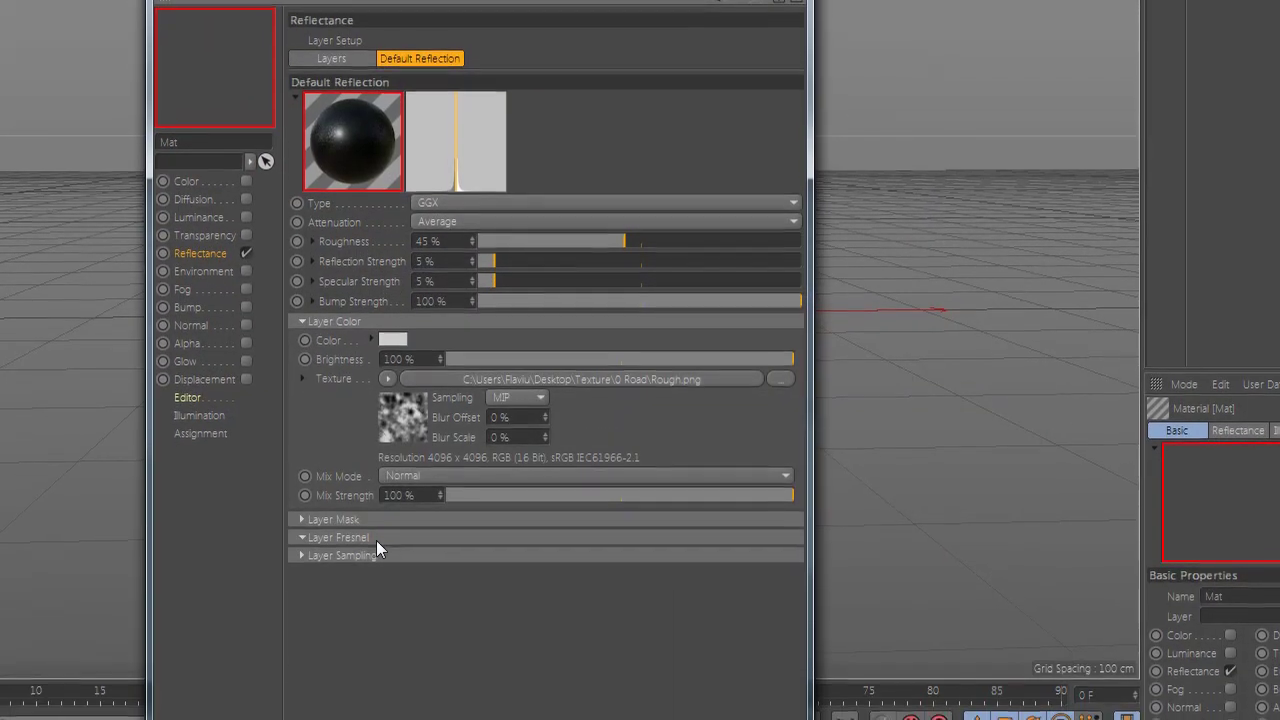
Step: Set the layer's Fresnel to Dielectric with the Asphalt preset
{"action": "left_click", "coordinate": [376, 540]}
{"action": "left_click", "coordinate": [405, 536]}
{"action": "left_click", "coordinate": [405, 538]}
{"action": "left_click", "coordinate": [410, 554]}
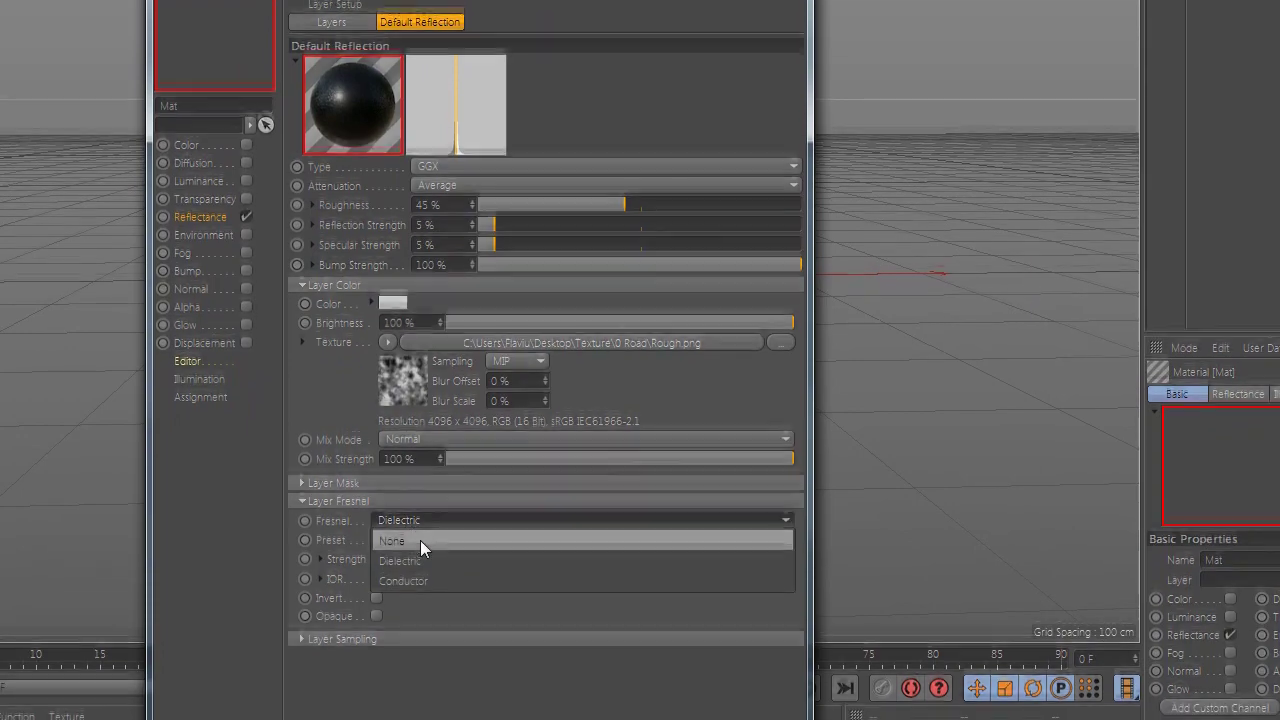
{"action": "left_click", "coordinate": [420, 540]}
{"action": "left_click", "coordinate": [418, 520]}
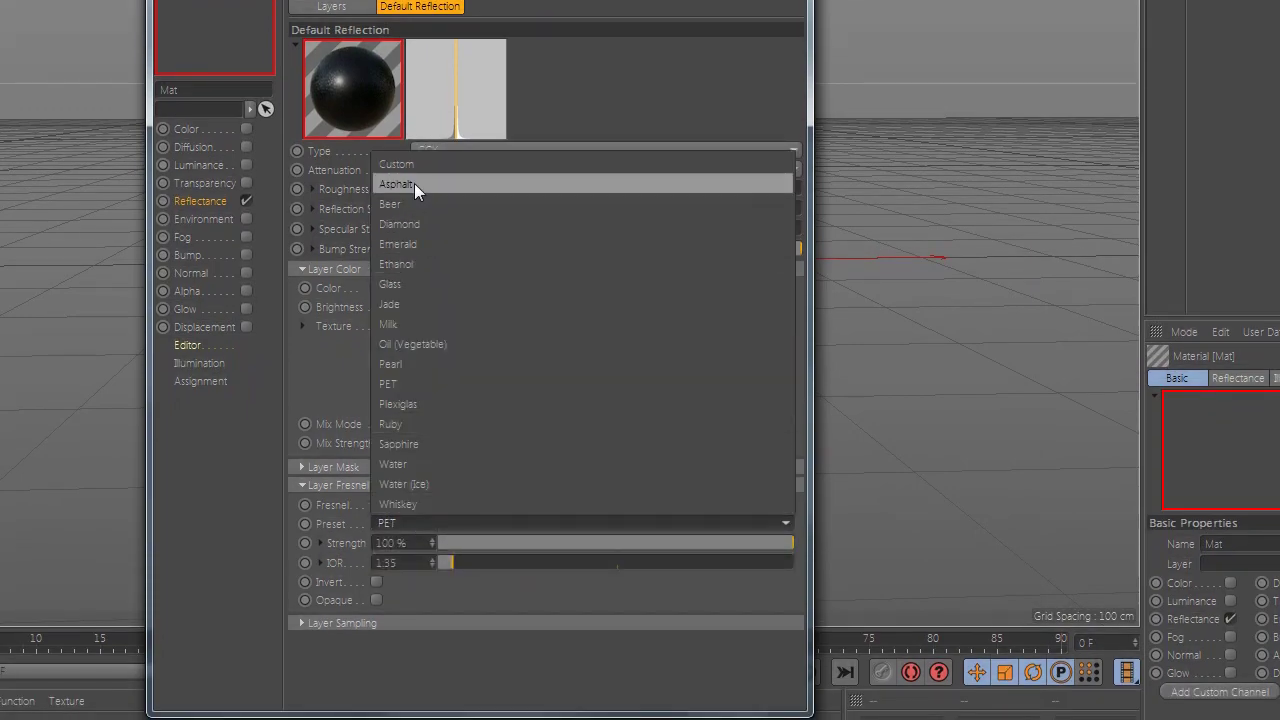
{"action": "left_click", "coordinate": [414, 183]}
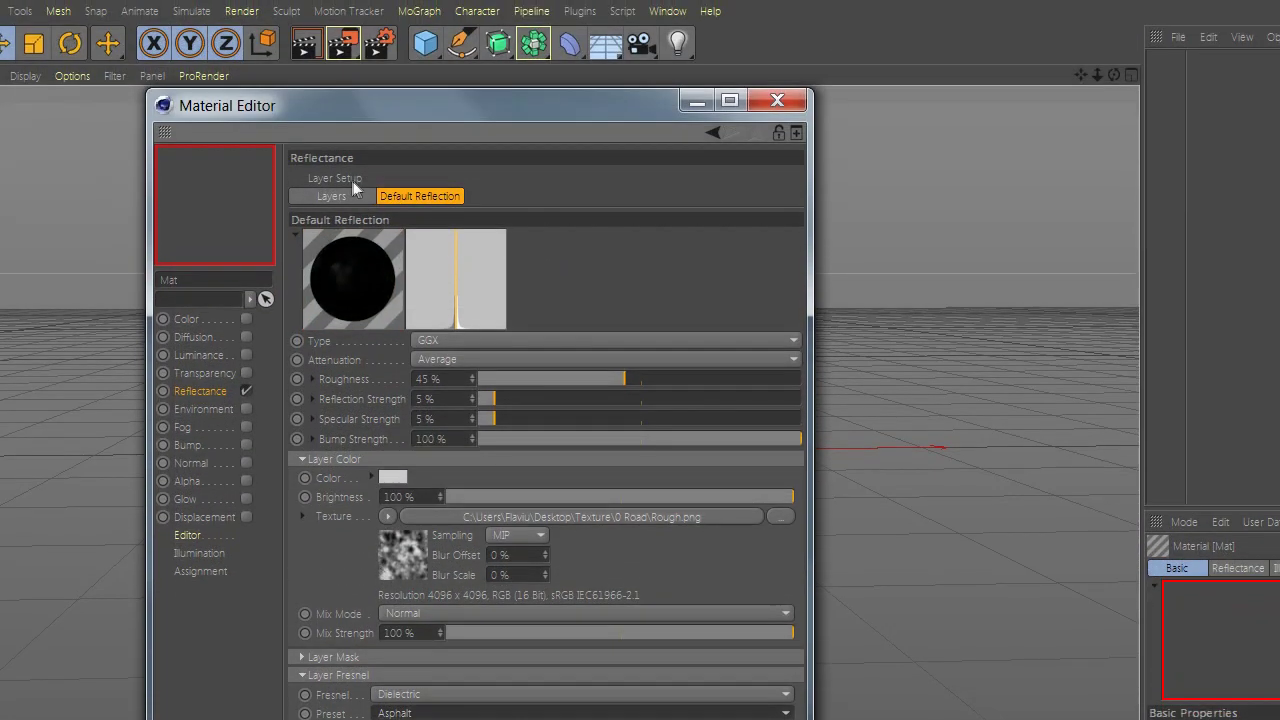
{"action": "left_click", "coordinate": [335, 197]}
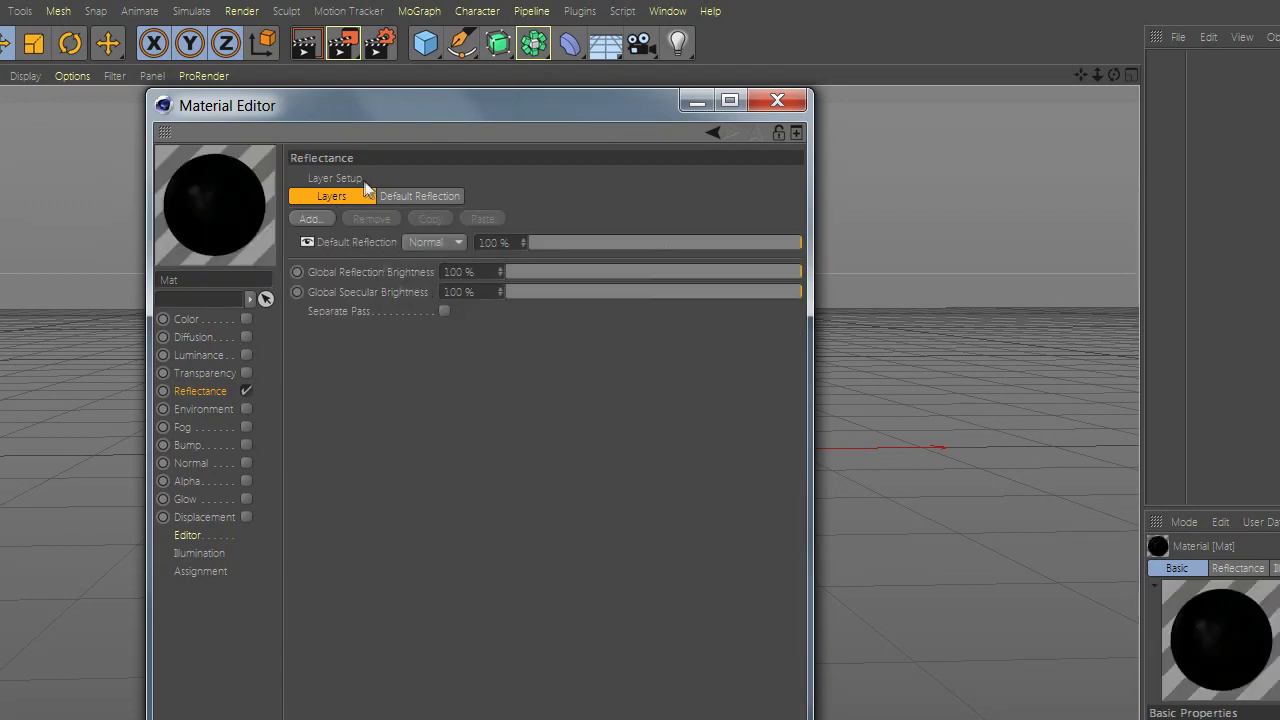
Step: Add a Blinn specular layer with 35 % width, 35 % specular strength and Gloss.png texture
{"action": "left_click", "coordinate": [318, 218]}
{"action": "left_click", "coordinate": [442, 431]}
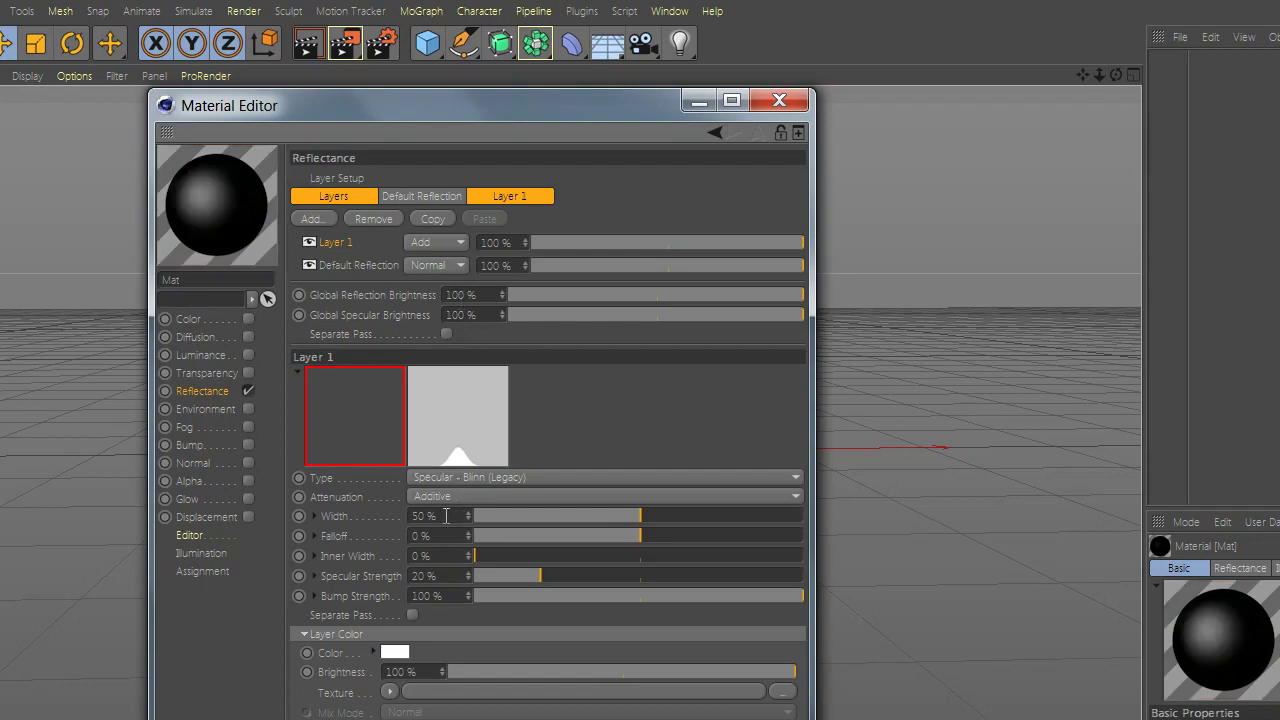
{"action": "double_click", "coordinate": [447, 516]}
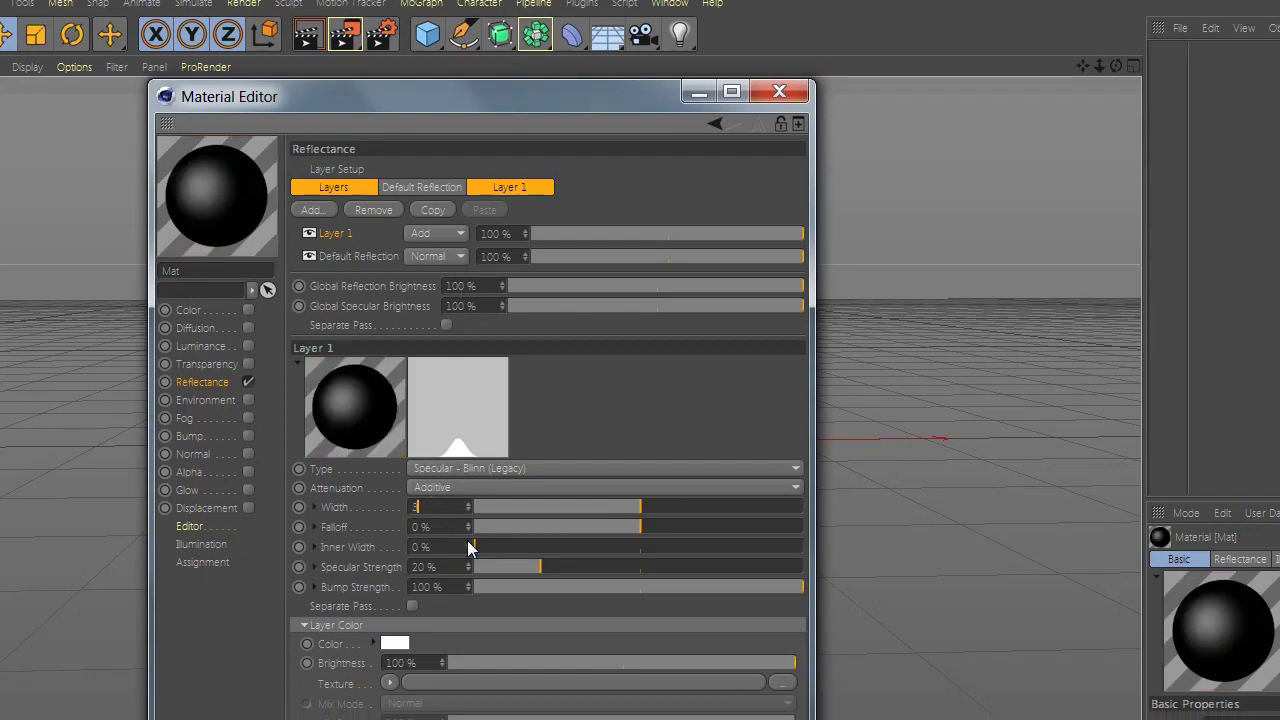
{"action": "type", "text": "35"}
{"action": "key", "text": "Return"}
{"action": "double_click", "coordinate": [430, 576]}
{"action": "type", "text": "35"}
{"action": "key", "text": "Return"}
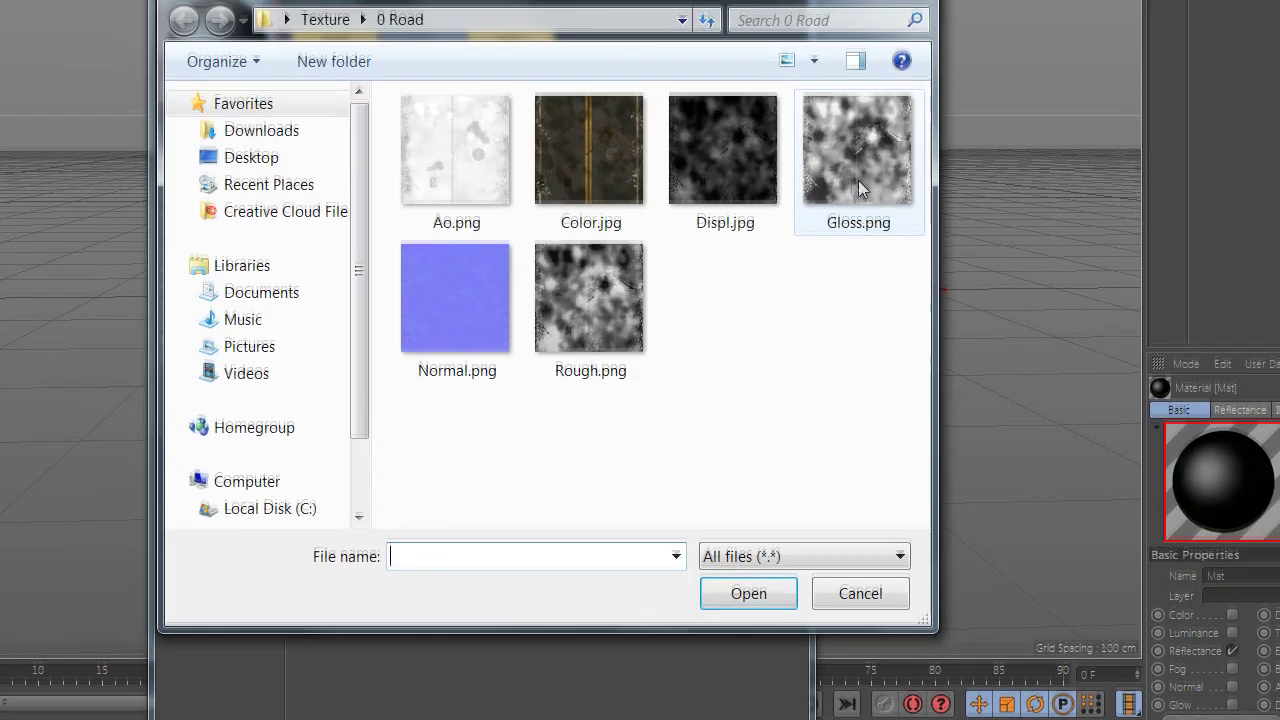
{"action": "double_click", "coordinate": [858, 180]}
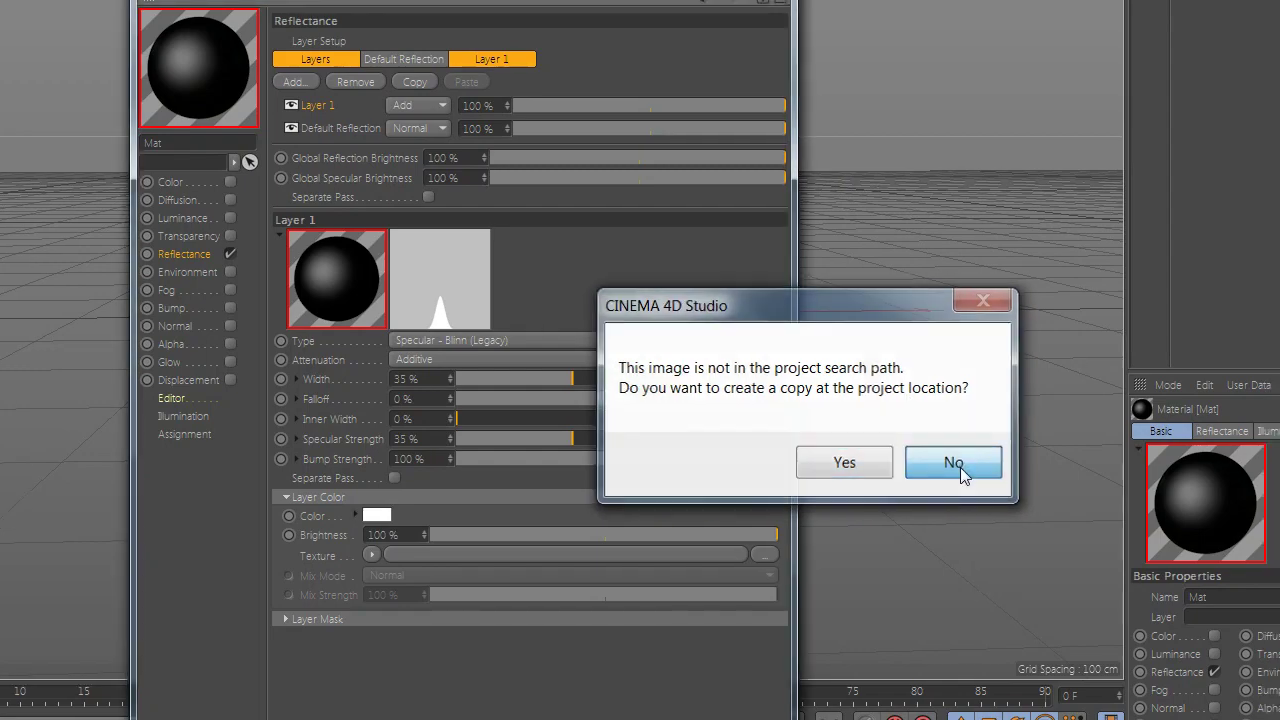
{"action": "left_click", "coordinate": [970, 456]}
Step: Load Normal.png as the Mat material's Normal channel texture
{"action": "left_click", "coordinate": [185, 326]}
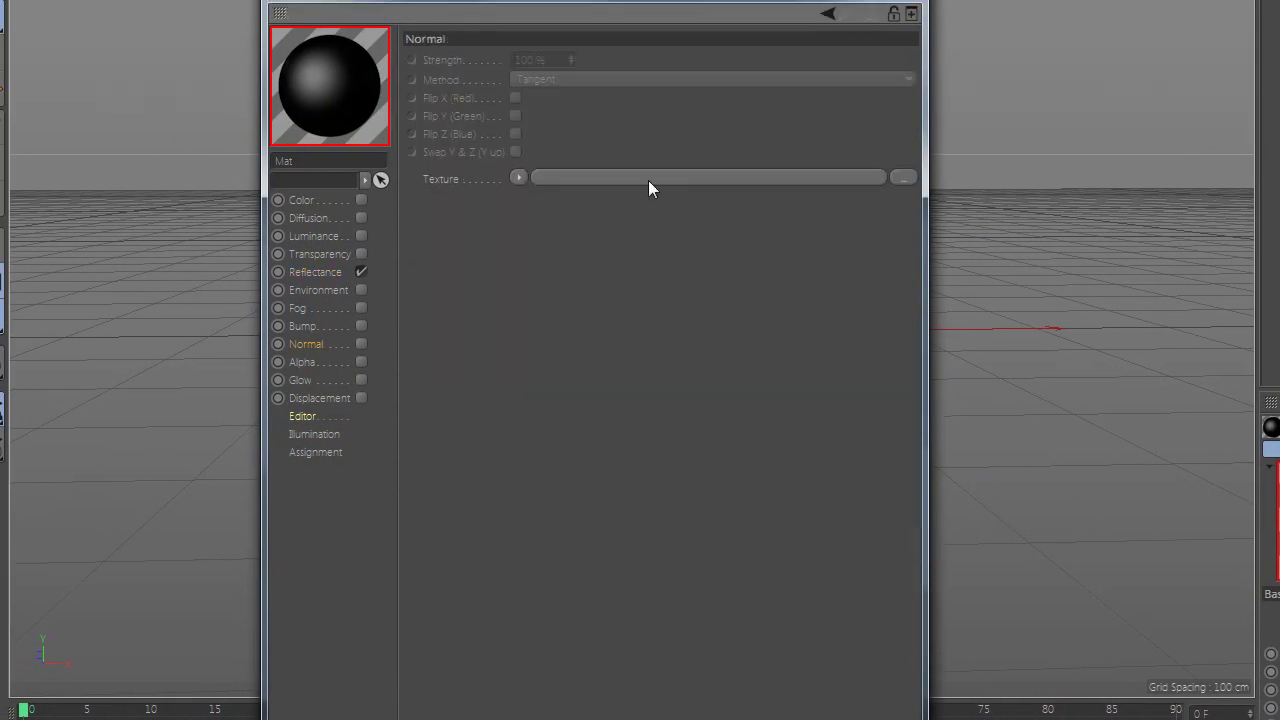
{"action": "left_click", "coordinate": [777, 182]}
{"action": "left_click", "coordinate": [785, 192]}
{"action": "left_click", "coordinate": [597, 361]}
{"action": "double_click", "coordinate": [597, 361]}
{"action": "left_click", "coordinate": [951, 477]}
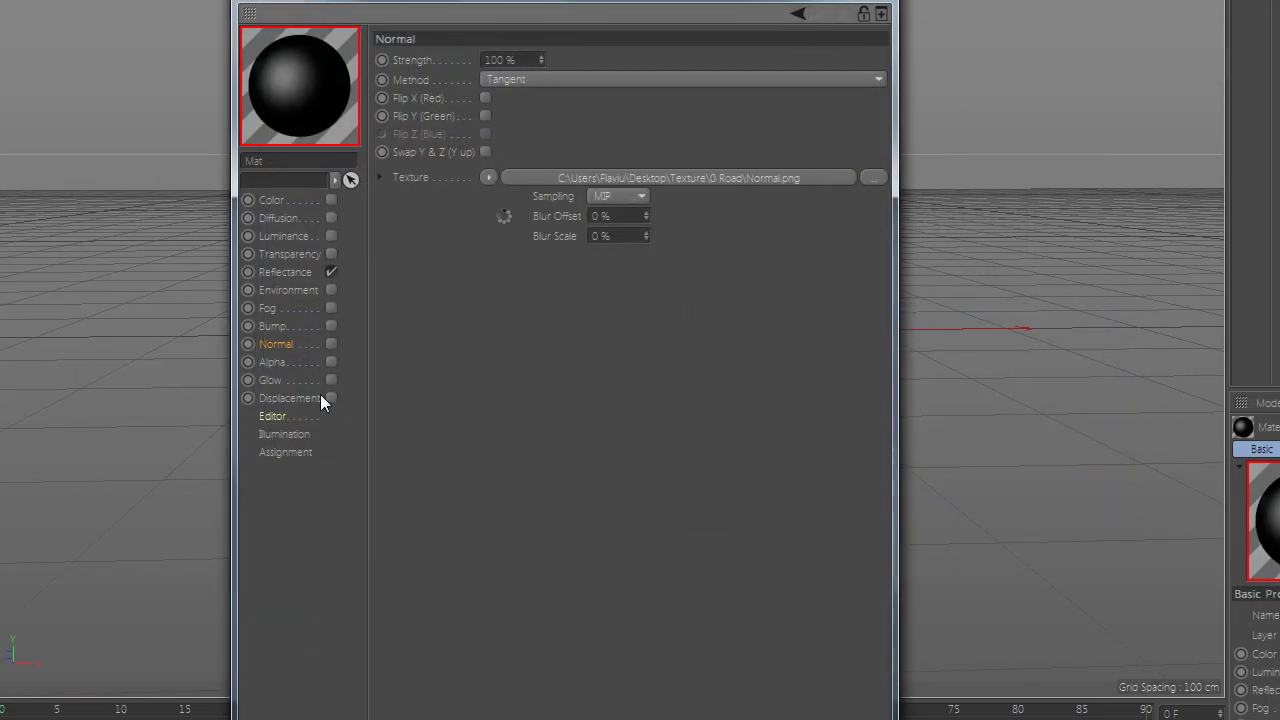
Step: Load Displ.jpg into Displacement and enable the Displacement, Normal and Reflectance channels
{"action": "left_click", "coordinate": [320, 396]}
{"action": "left_click", "coordinate": [636, 181]}
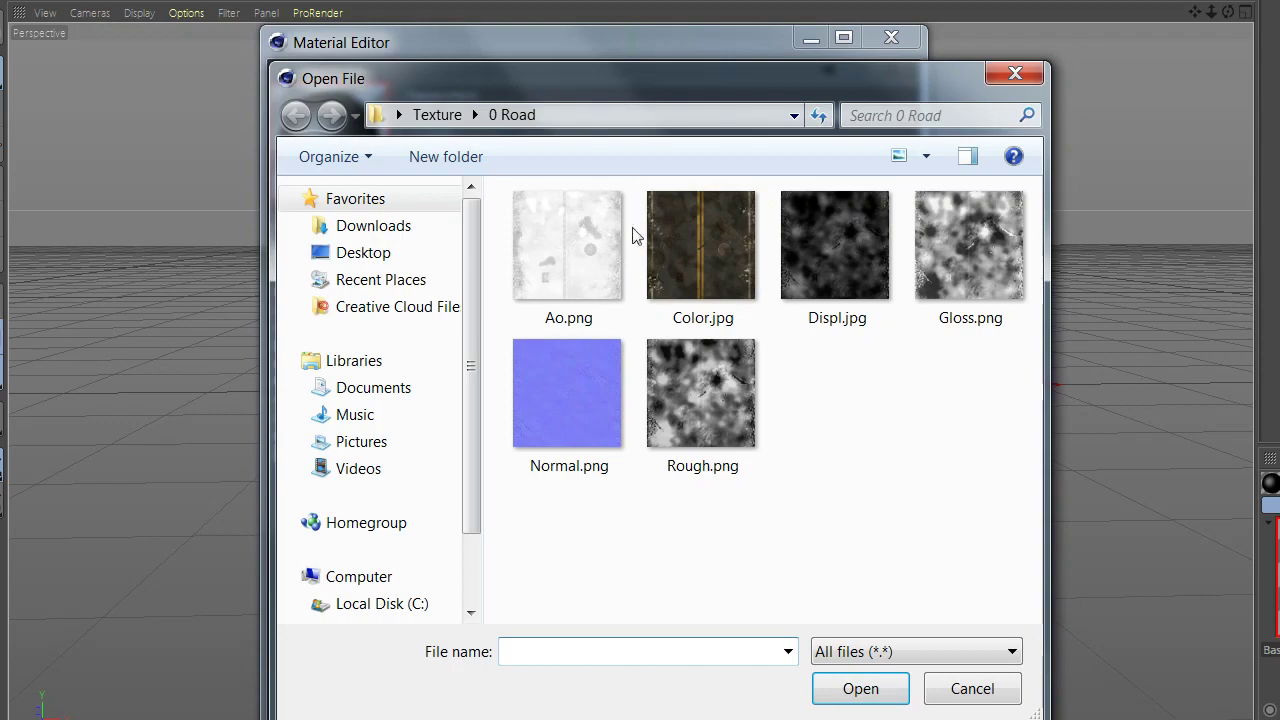
{"action": "double_click", "coordinate": [848, 313]}
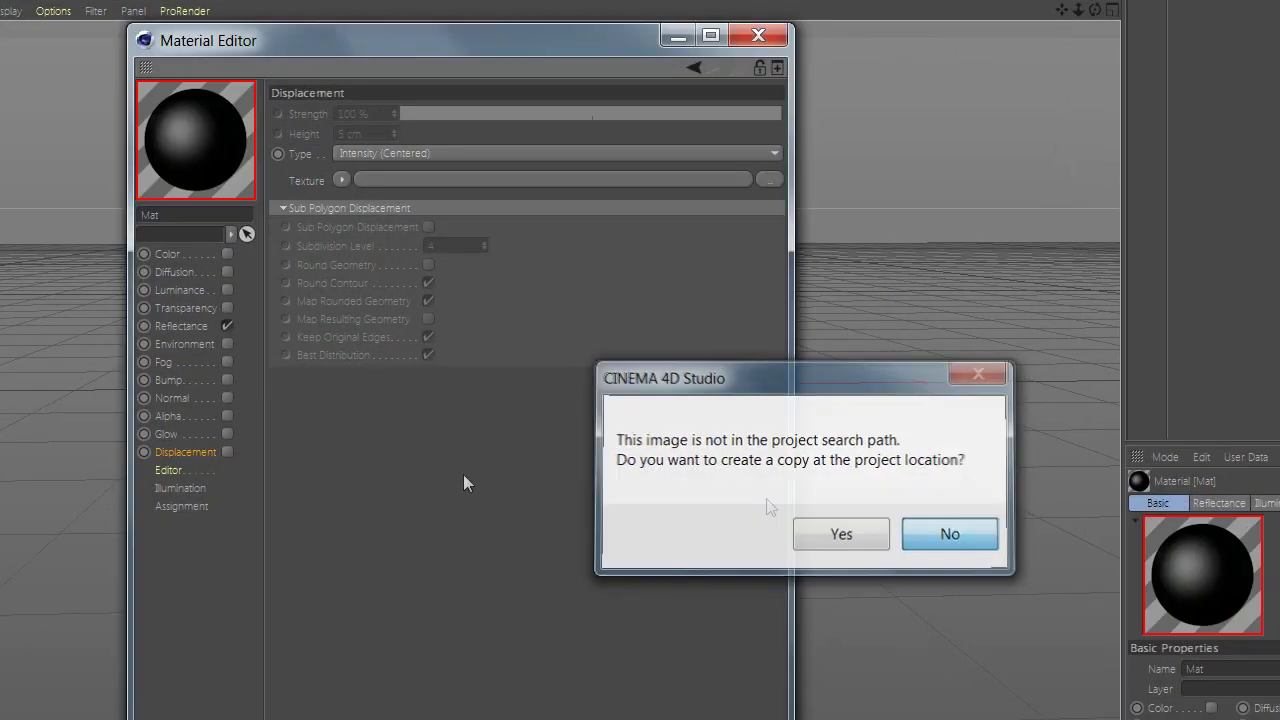
{"action": "left_click", "coordinate": [949, 533]}
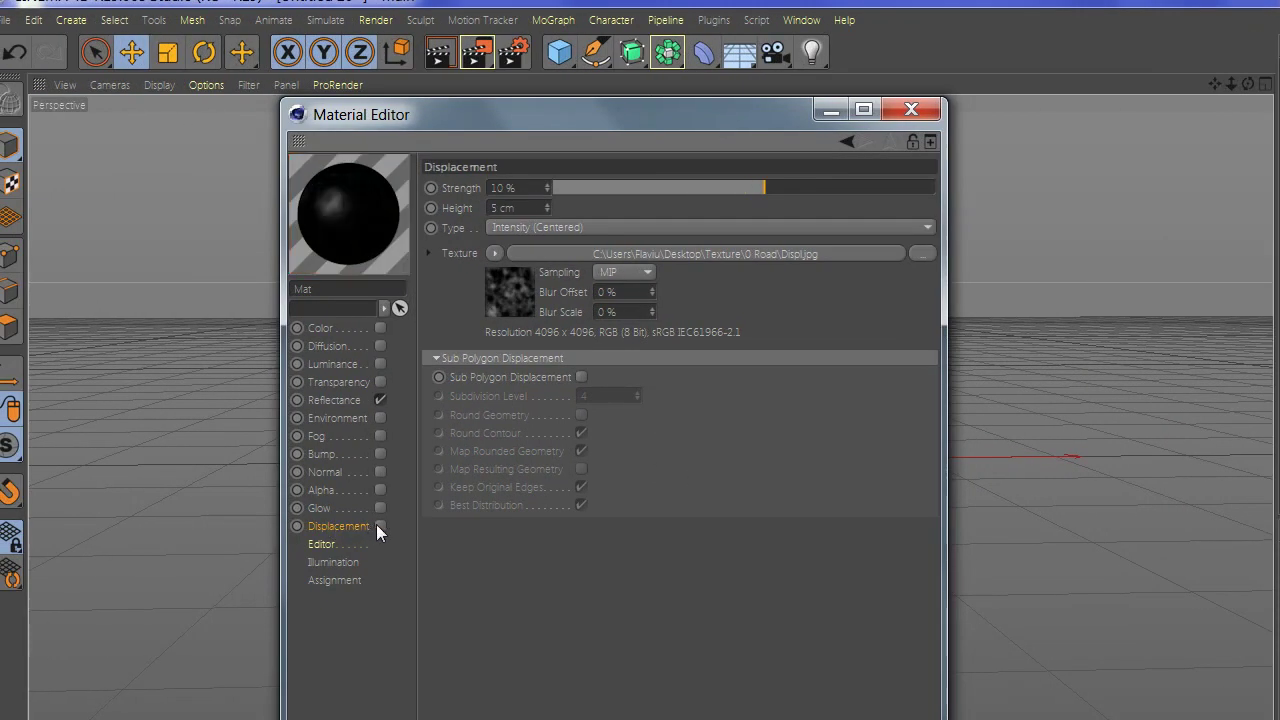
{"action": "left_click", "coordinate": [379, 526]}
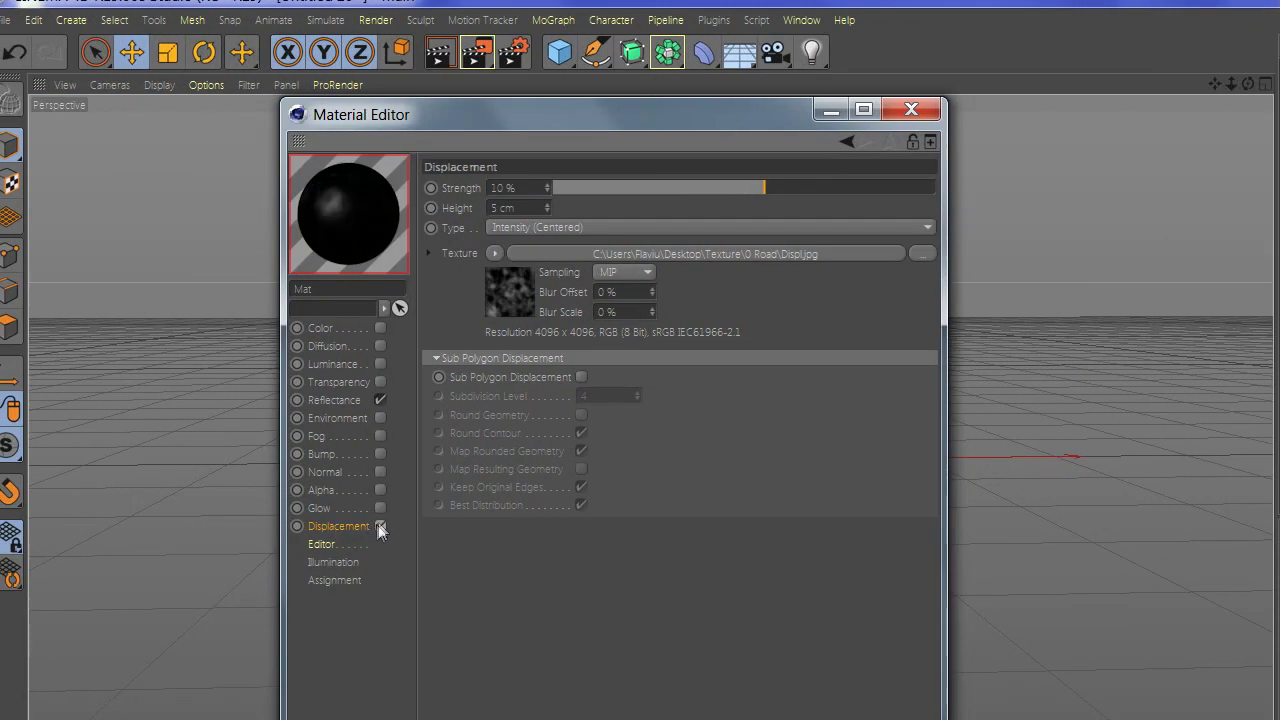
{"action": "left_click", "coordinate": [380, 472]}
{"action": "left_click", "coordinate": [380, 400]}
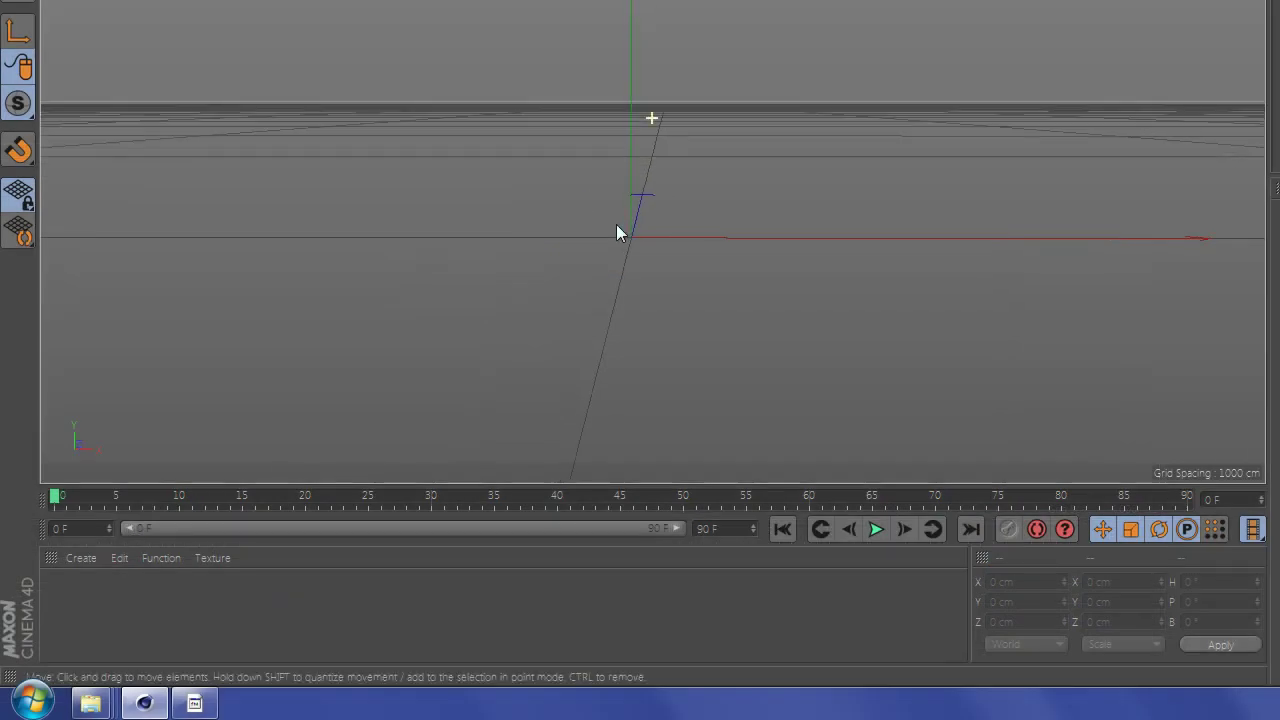
Step: Tilt the view down toward the grid and create a new blank material named Mat
{"action": "left_click_drag", "start_coordinate": [615, 226], "coordinate": [623, 254], "text": "alt"}
{"action": "double_click", "coordinate": [175, 622]}
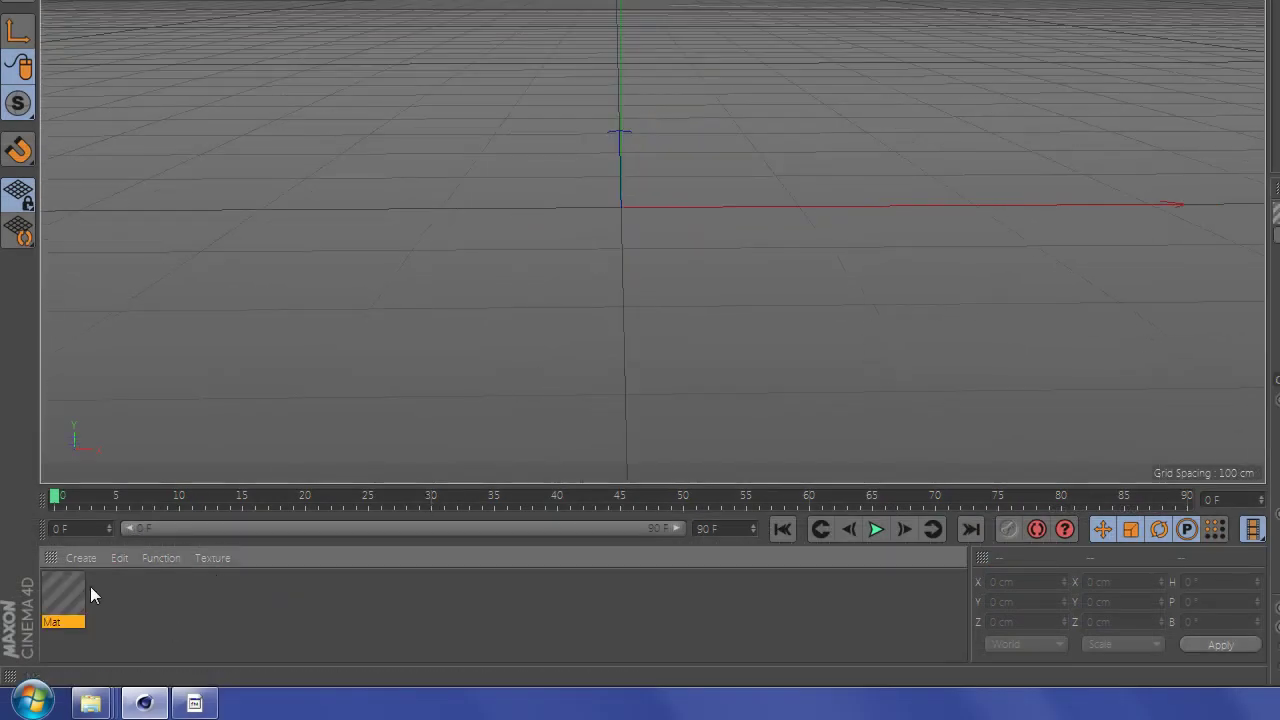
Step: Open the new material and load color.jpg from Ground 1 as its Color texture
{"action": "double_click", "coordinate": [73, 590]}
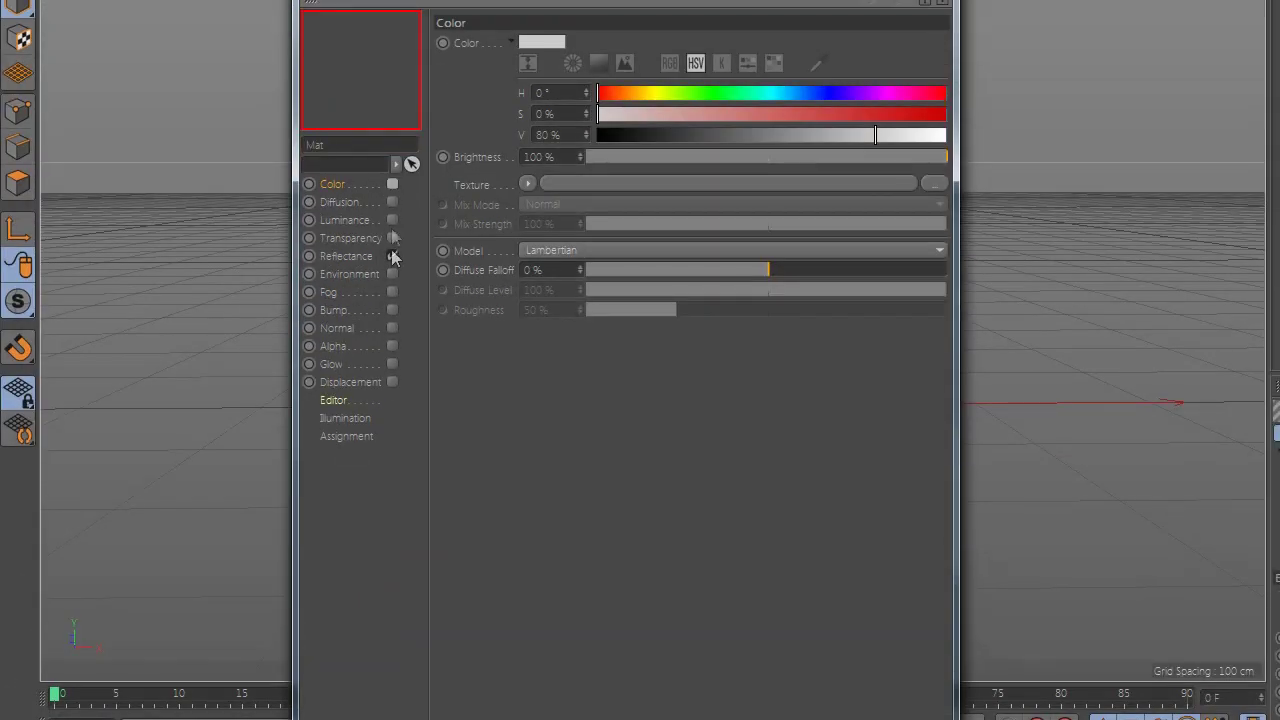
{"action": "left_click", "coordinate": [393, 270]}
{"action": "left_click", "coordinate": [393, 273]}
{"action": "left_click", "coordinate": [352, 186]}
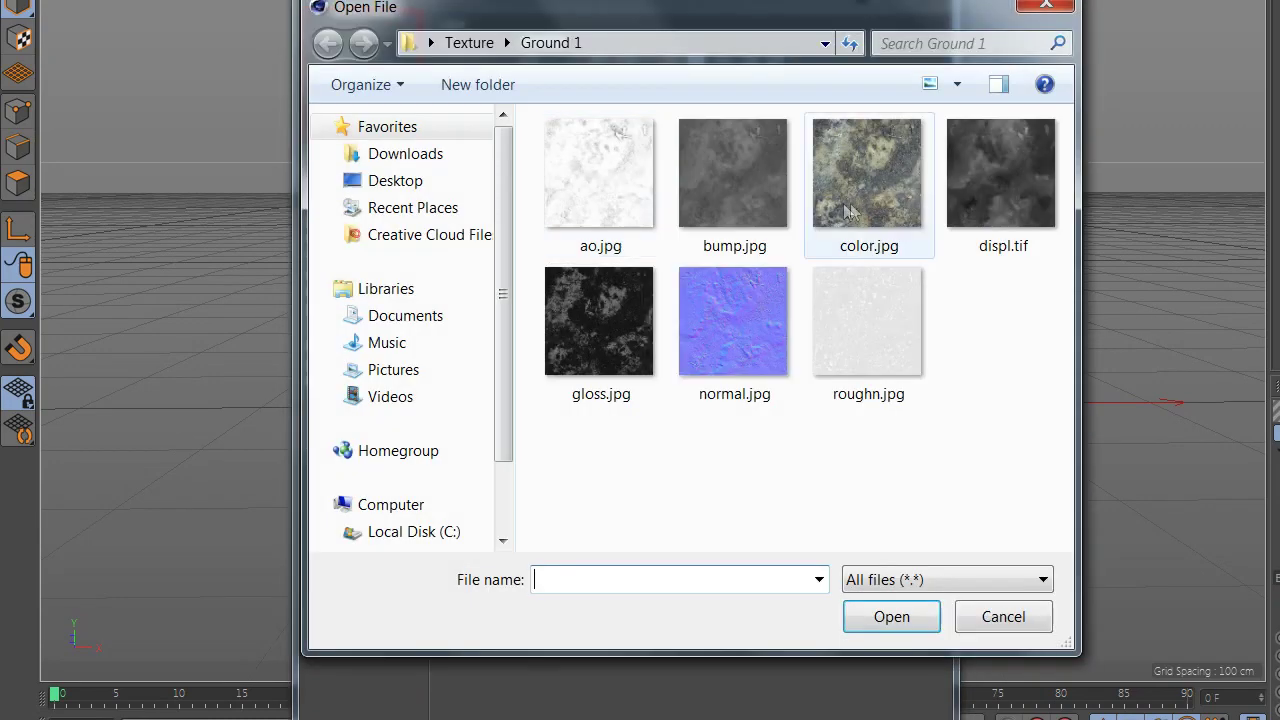
{"action": "double_click", "coordinate": [870, 215]}
{"action": "left_click", "coordinate": [957, 466]}
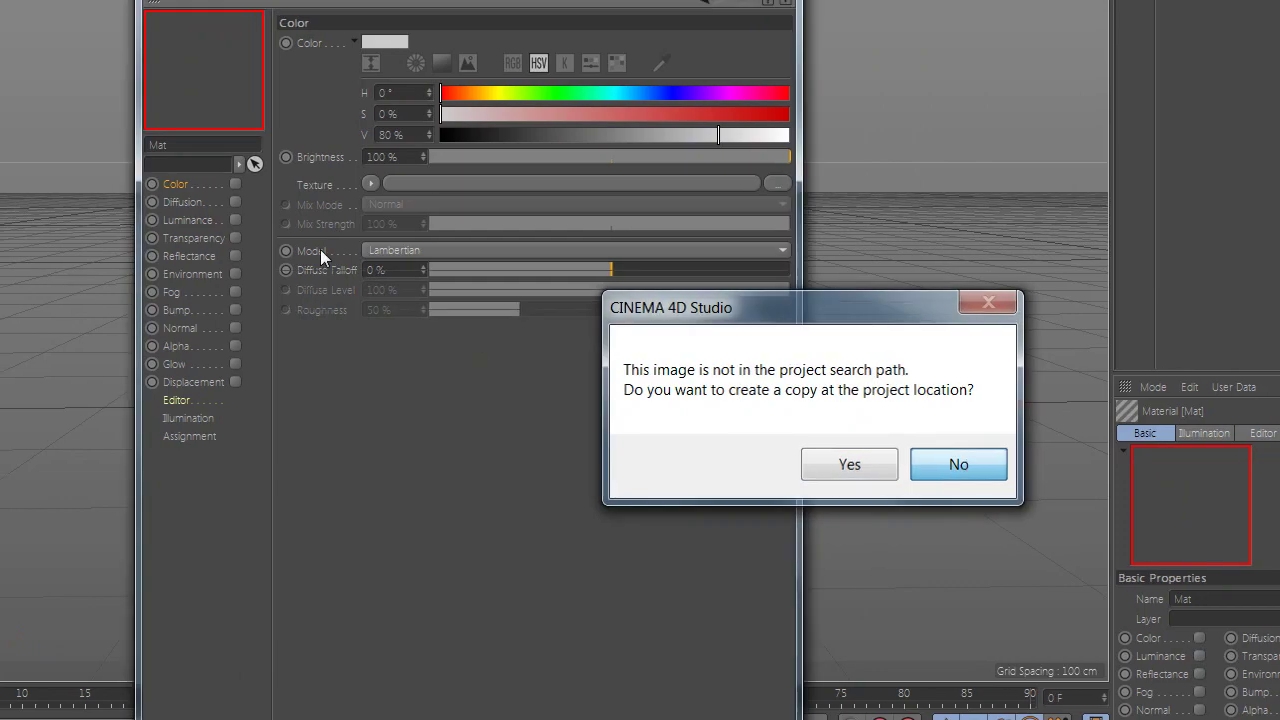
Step: Load ao.jpg as the Diffusion channel texture
{"action": "left_click", "coordinate": [320, 200]}
{"action": "left_click", "coordinate": [630, 180]}
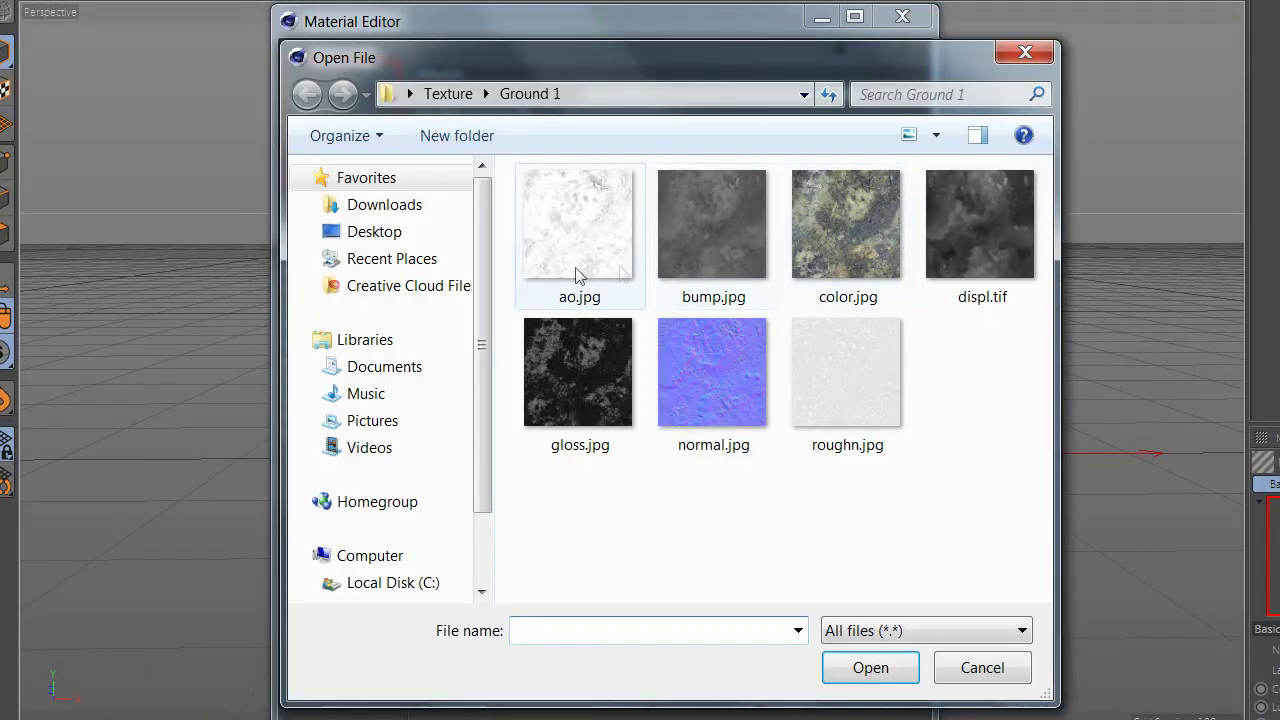
{"action": "double_click", "coordinate": [585, 272]}
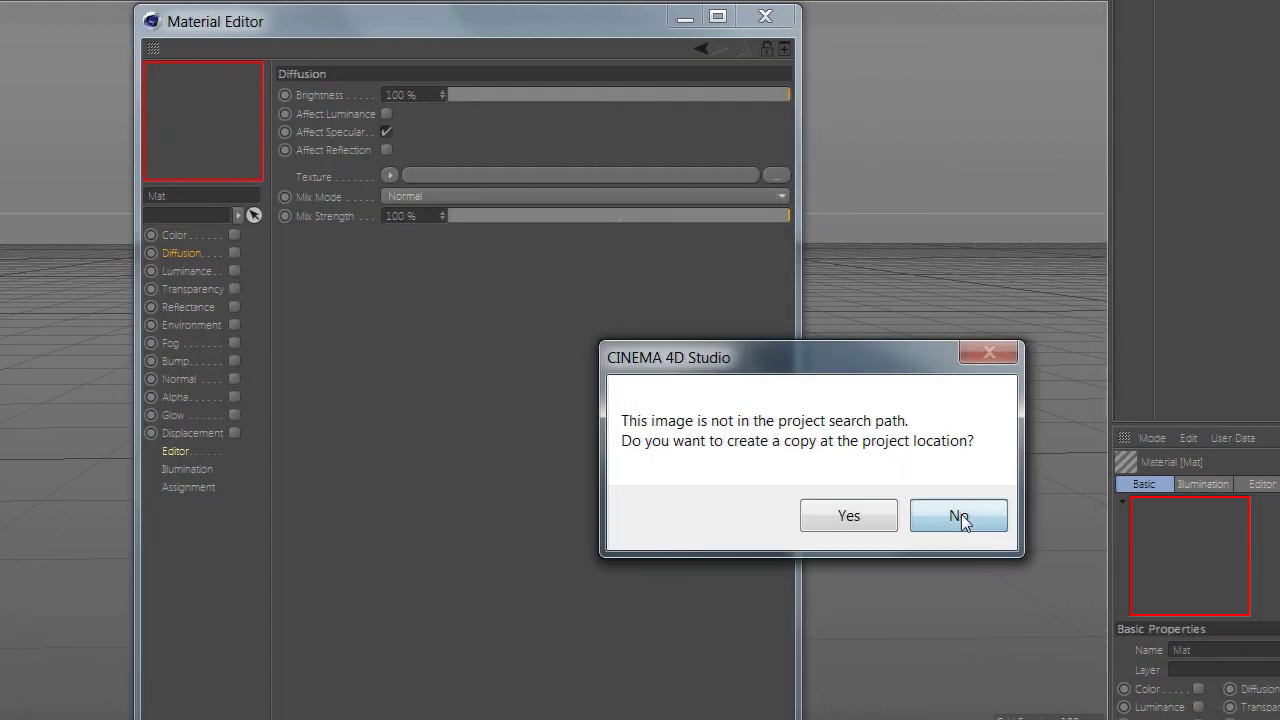
{"action": "left_click", "coordinate": [958, 517]}
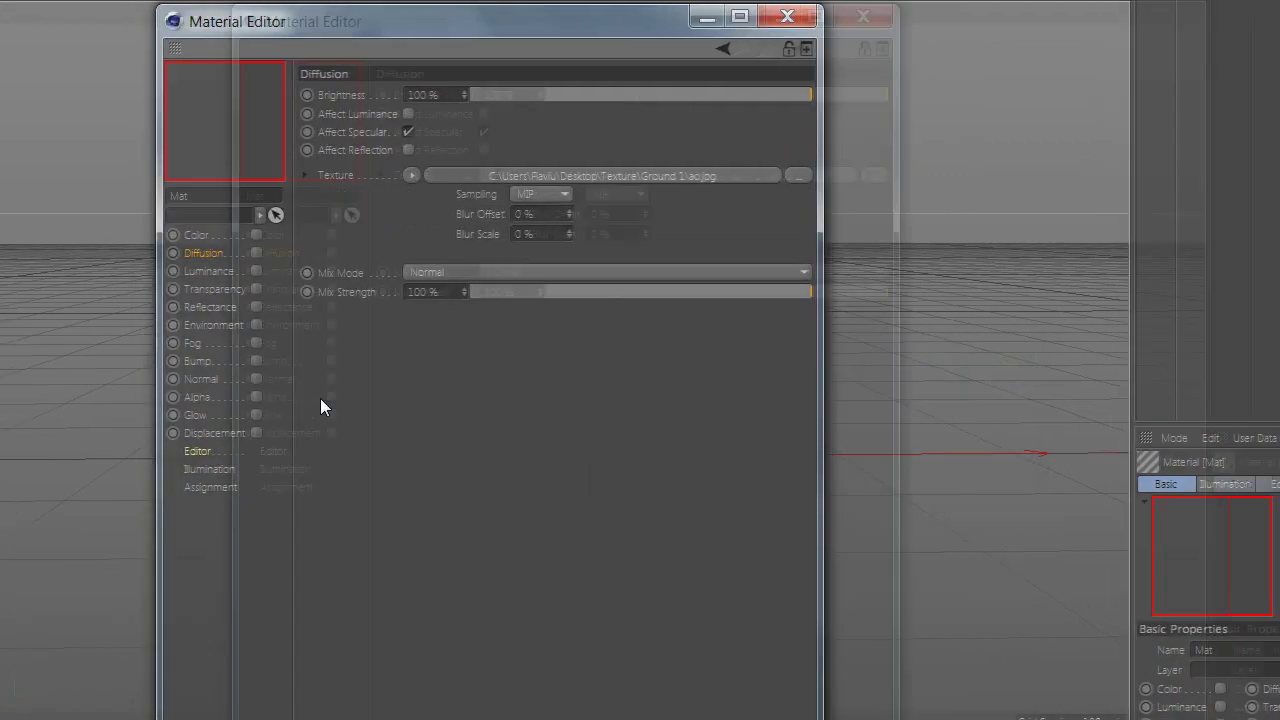
Step: Load normal.jpg as the Normal channel texture
{"action": "left_click", "coordinate": [318, 379]}
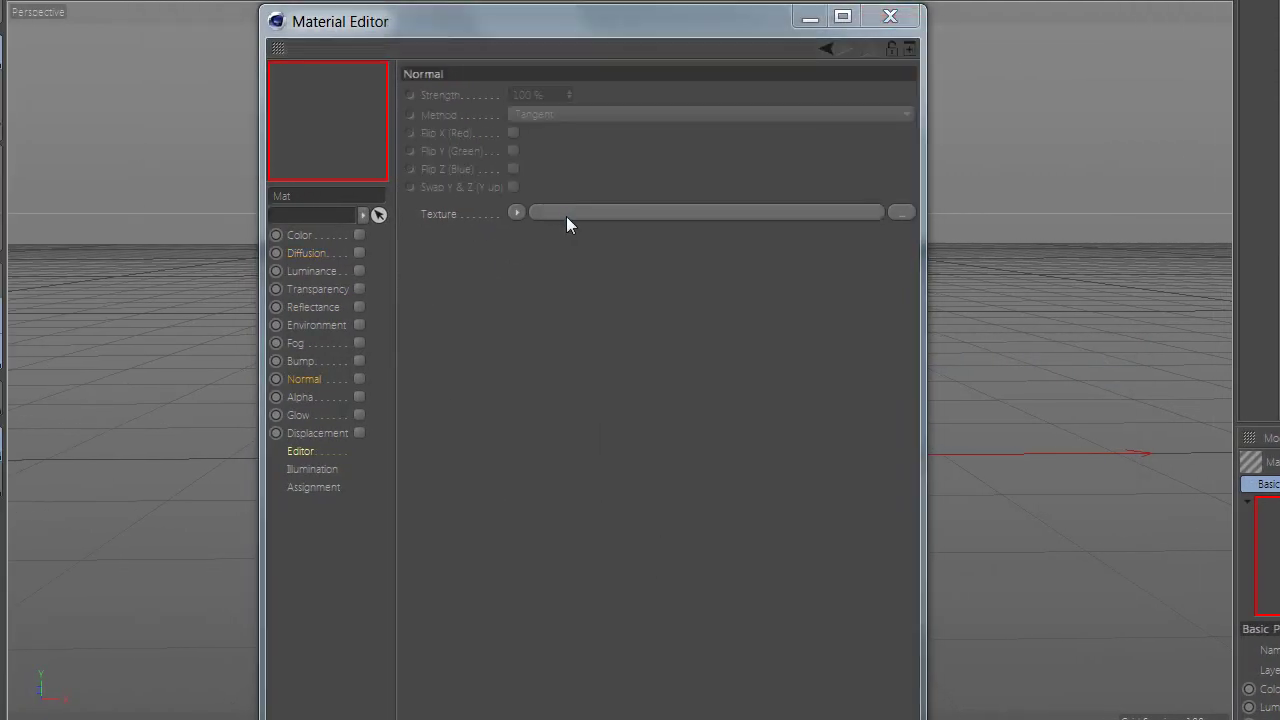
{"action": "left_click", "coordinate": [566, 216]}
{"action": "left_click", "coordinate": [675, 361]}
{"action": "double_click", "coordinate": [675, 361]}
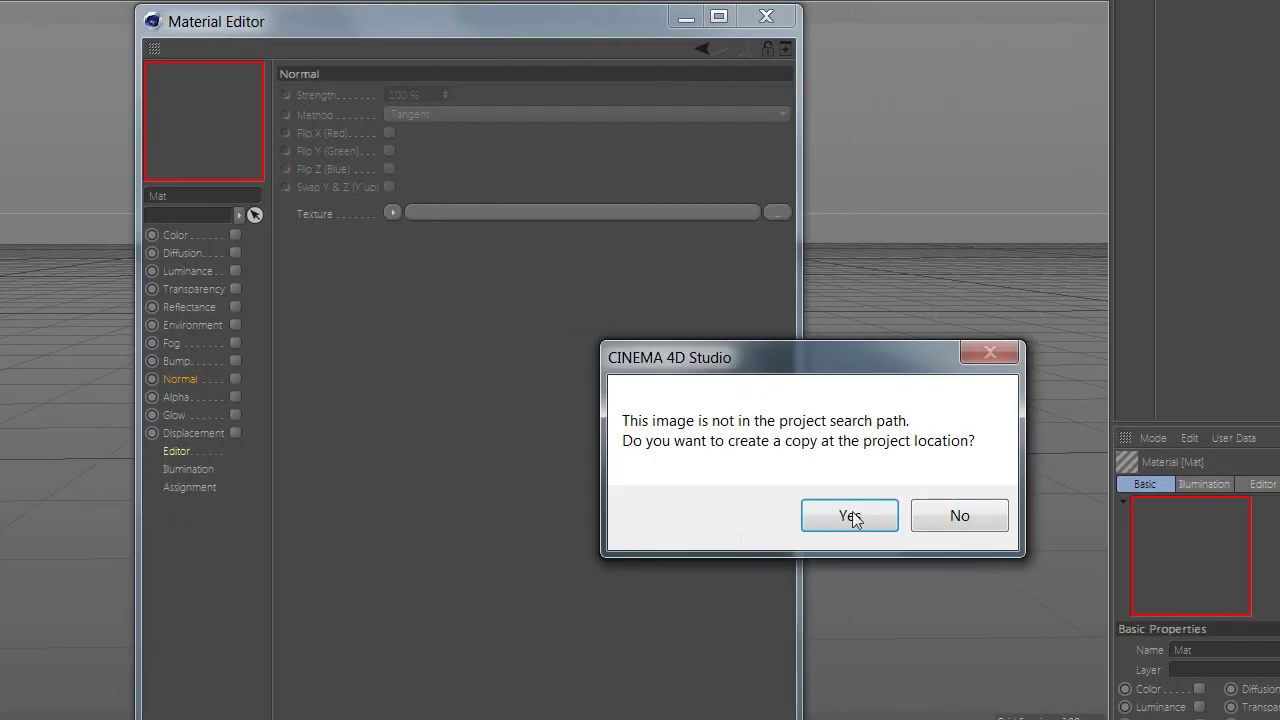
{"action": "left_click", "coordinate": [872, 518]}
{"action": "left_click", "coordinate": [358, 362]}
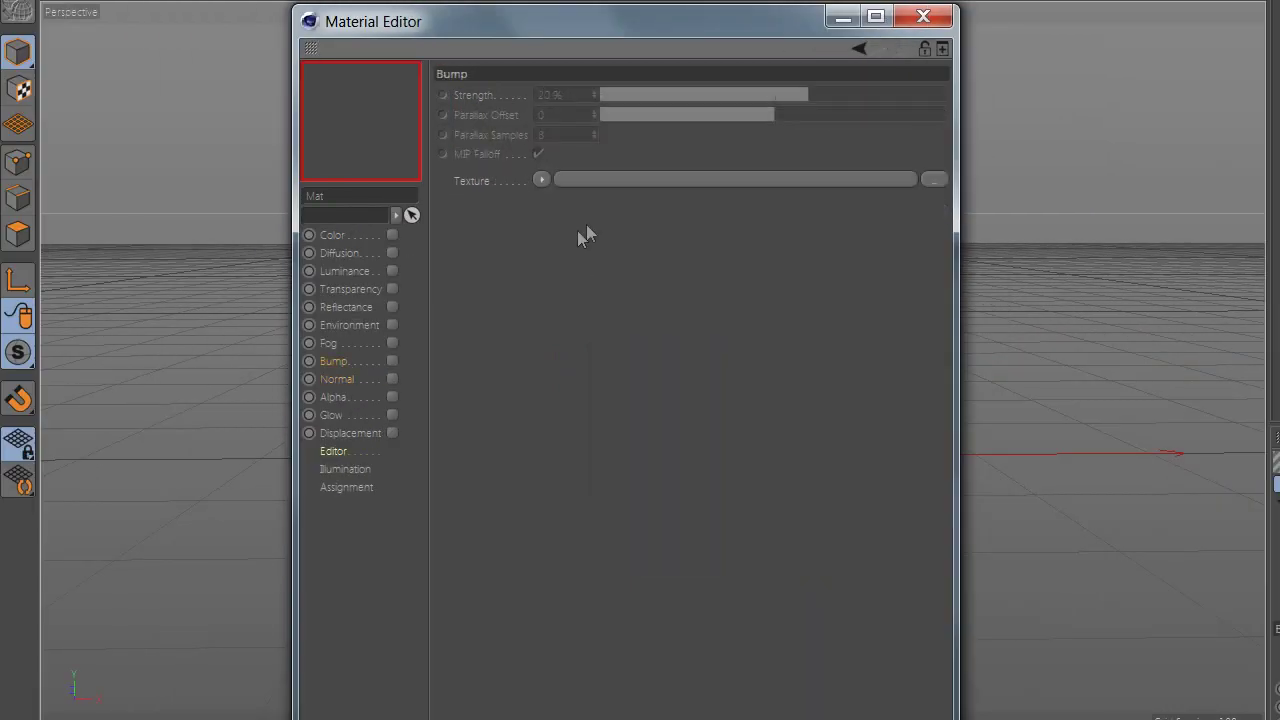
Step: Load bump.jpg from Ground 1 as the Bump channel texture
{"action": "left_click", "coordinate": [643, 180]}
{"action": "left_click", "coordinate": [752, 383]}
{"action": "left_click", "coordinate": [980, 262]}
{"action": "double_click", "coordinate": [725, 285]}
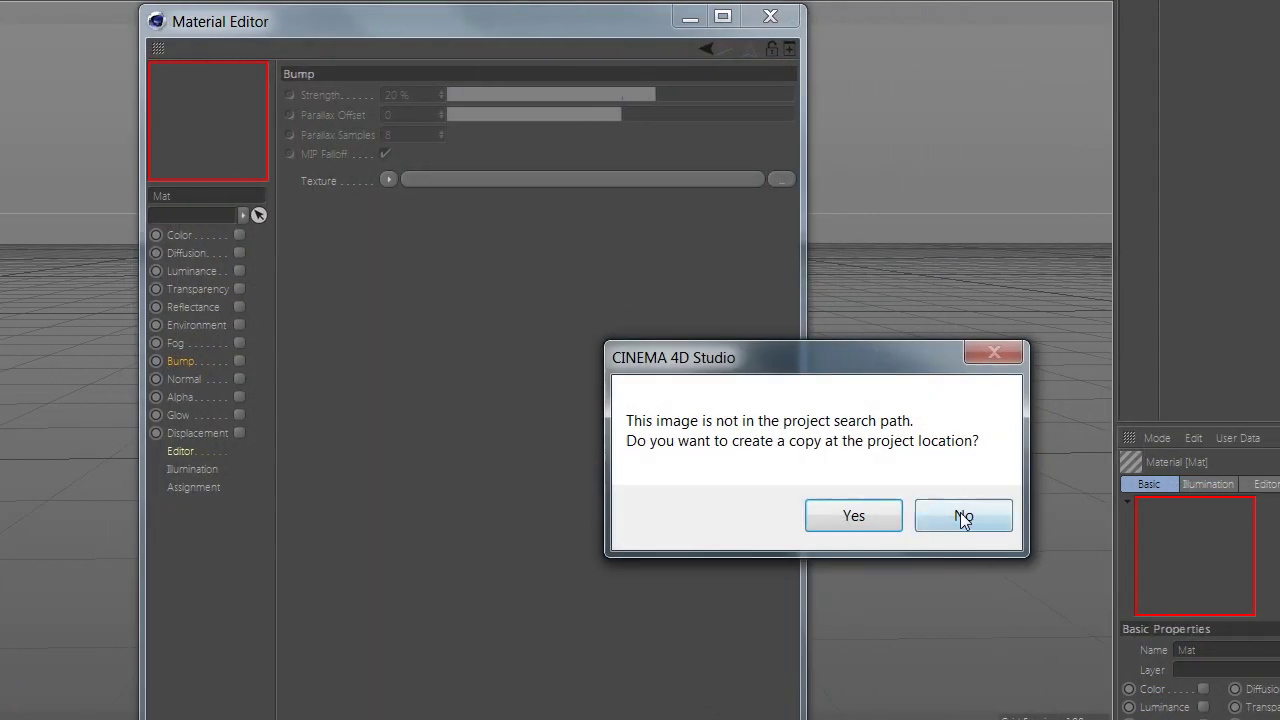
{"action": "left_click", "coordinate": [960, 514]}
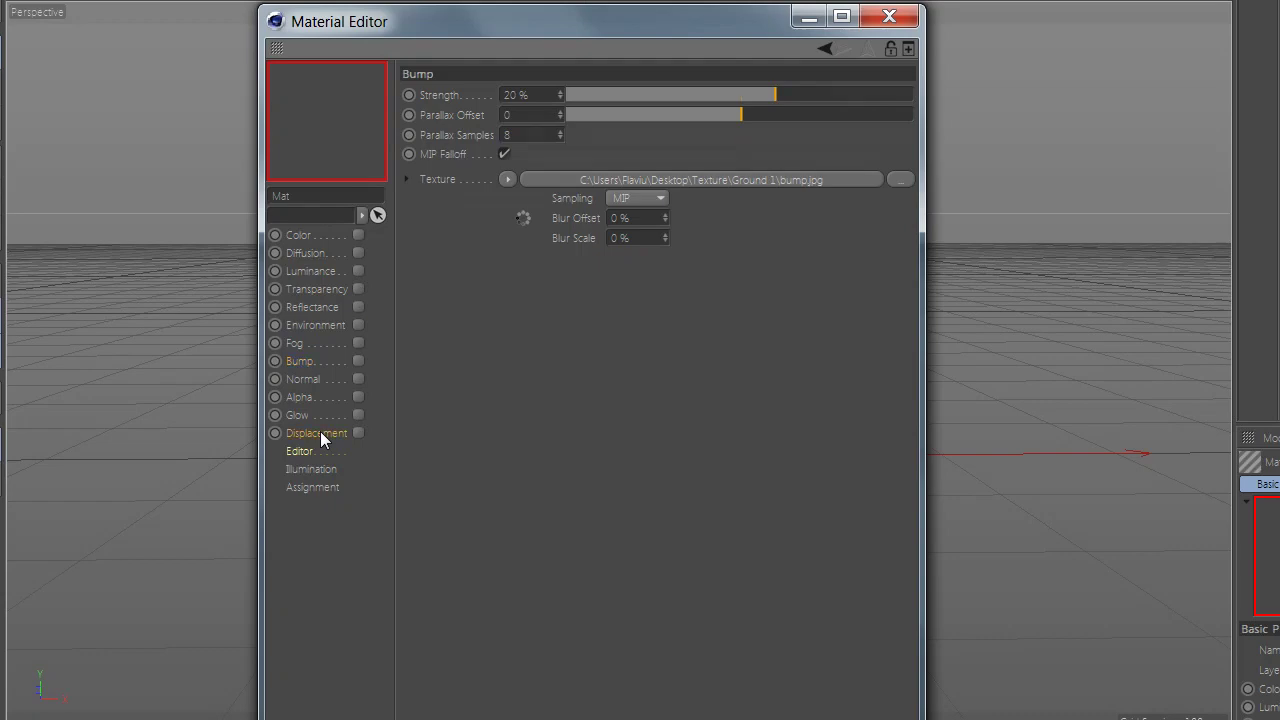
Step: Load displ.tif as the Displacement channel texture
{"action": "left_click", "coordinate": [320, 431]}
{"action": "left_click", "coordinate": [604, 248]}
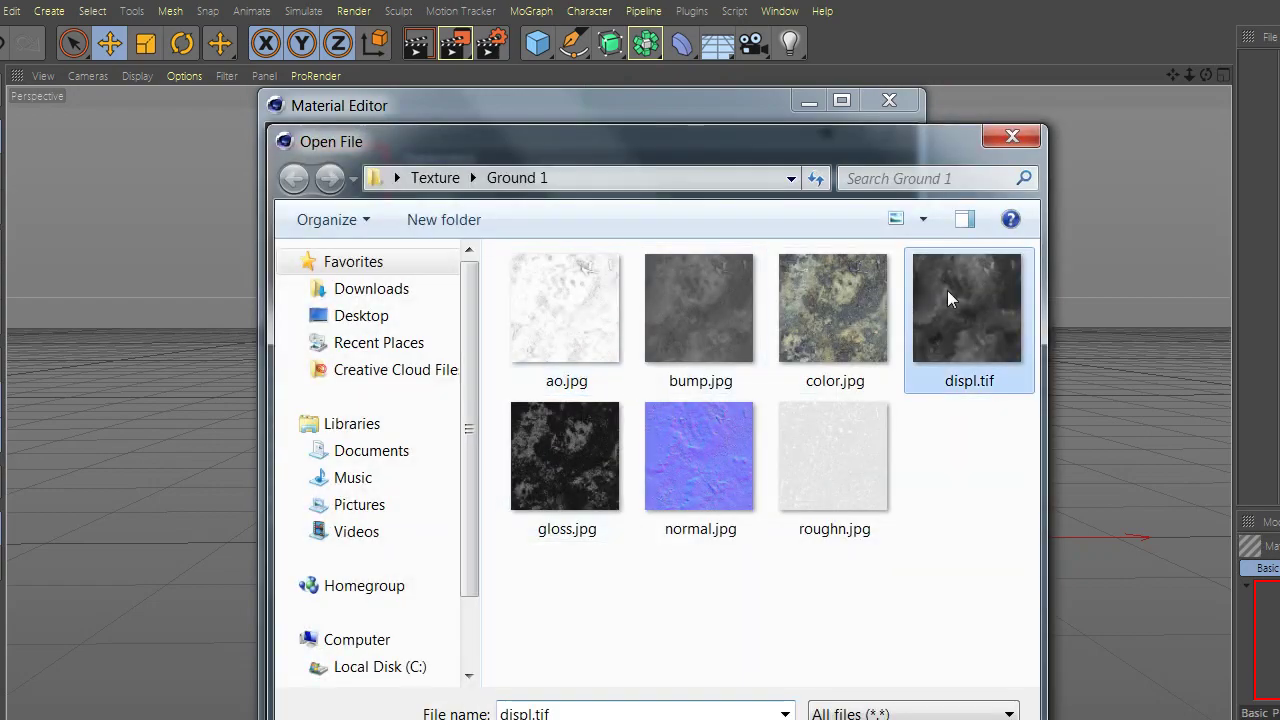
{"action": "double_click", "coordinate": [947, 290]}
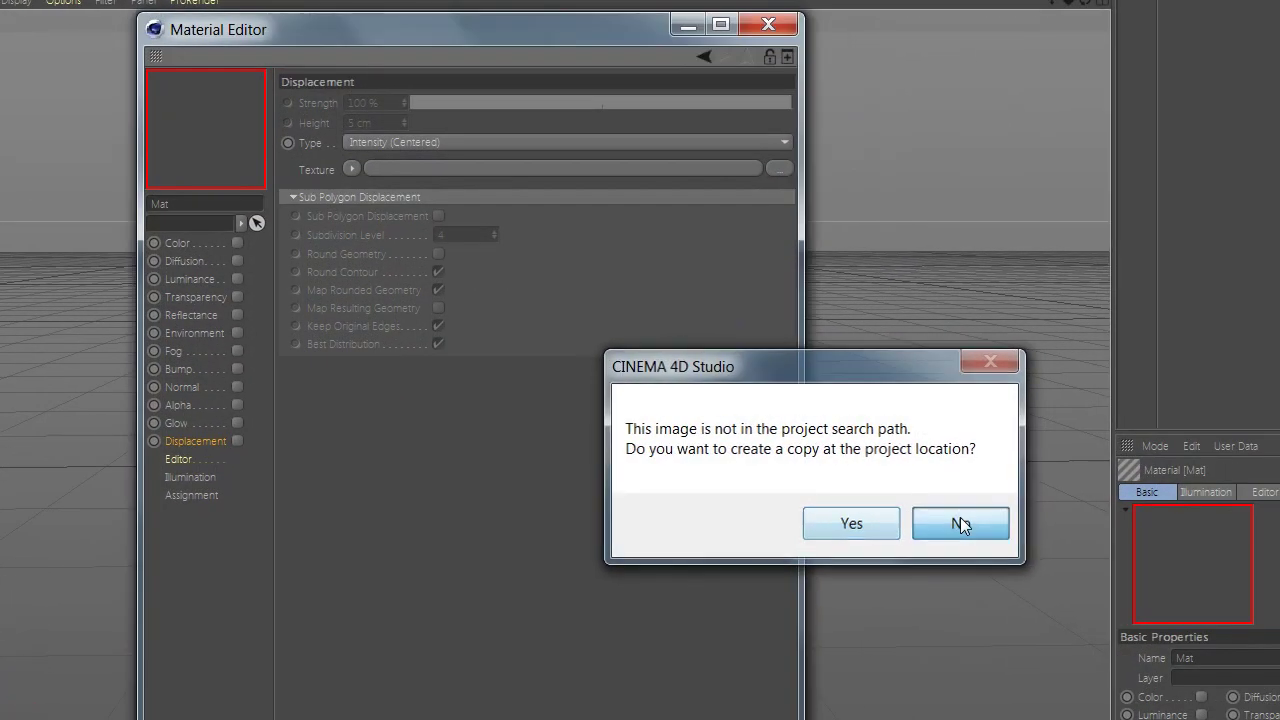
{"action": "left_click", "coordinate": [957, 520]}
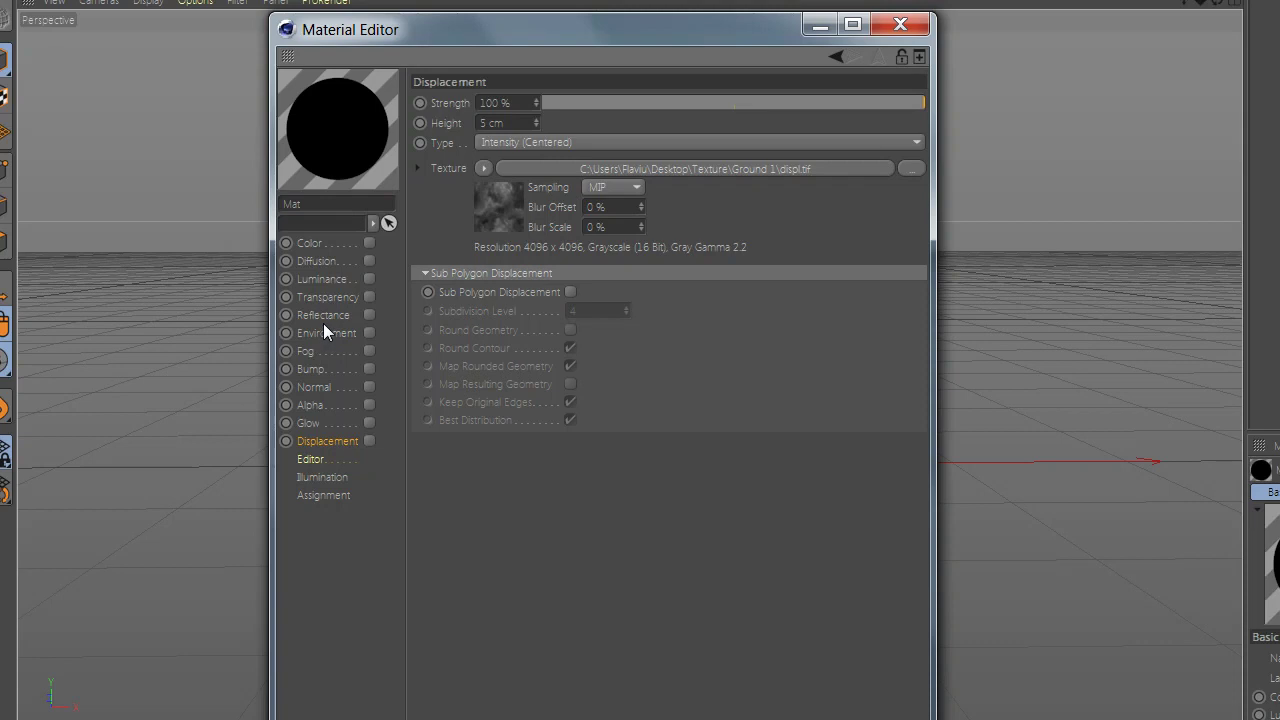
{"action": "left_click", "coordinate": [326, 318]}
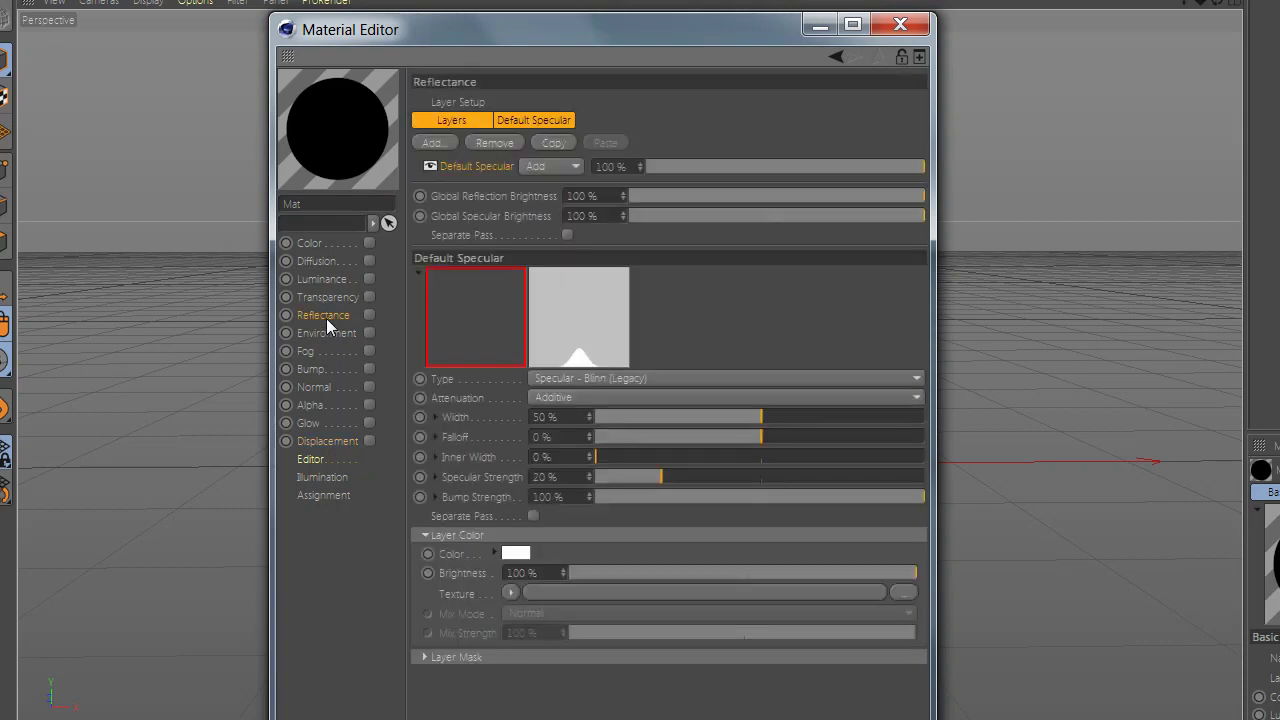
Step: Keep Default Specular as Blinn (Legacy) with 30% width and 30% specular strength
{"action": "left_click", "coordinate": [604, 375]}
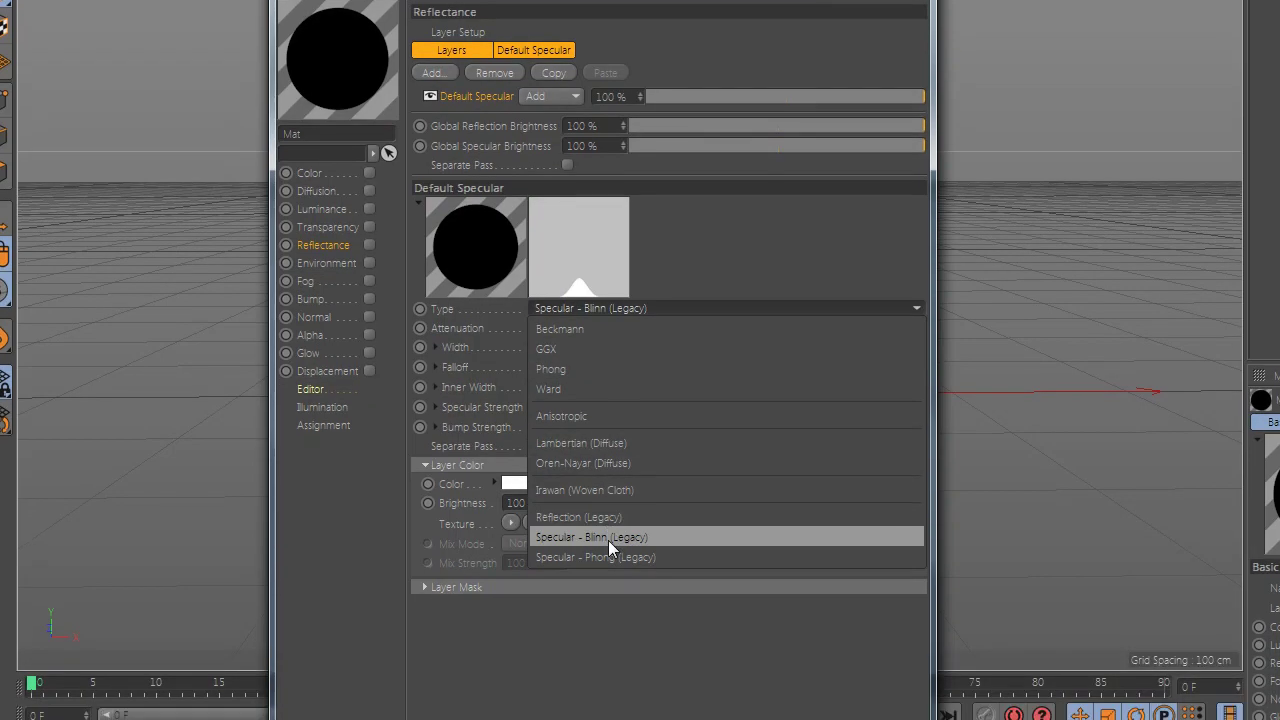
{"action": "left_click", "coordinate": [608, 538]}
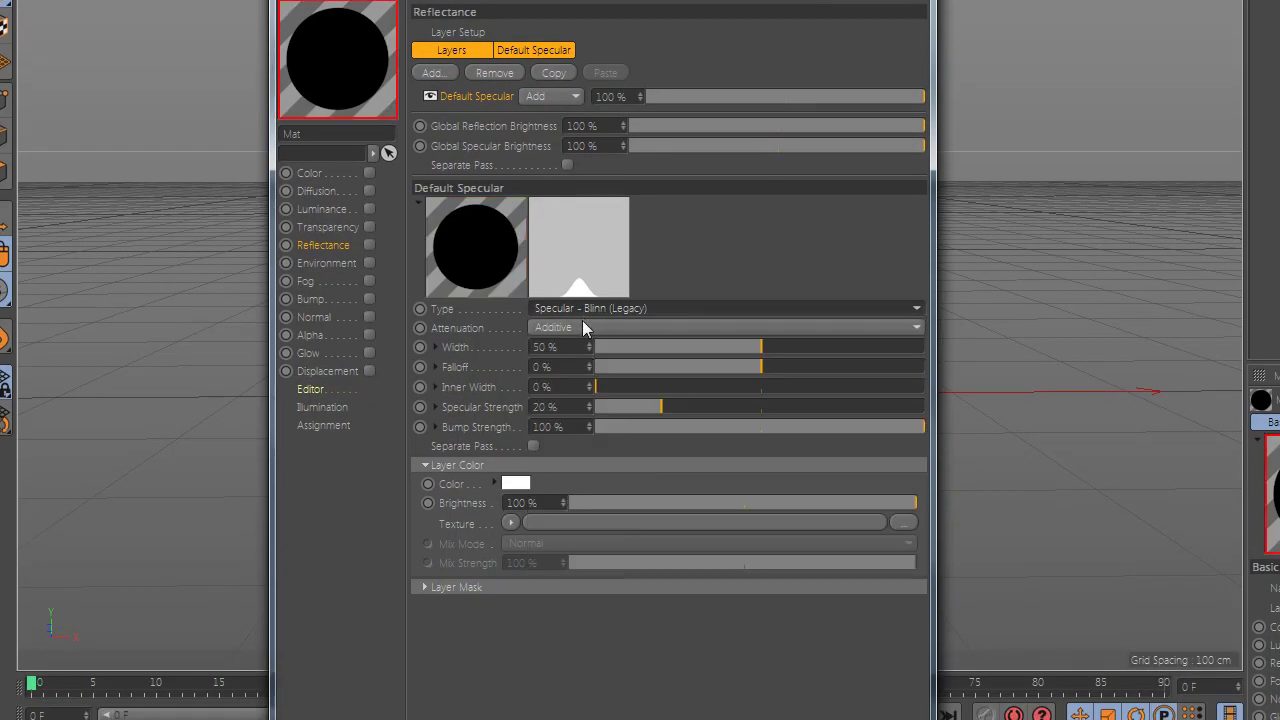
{"action": "double_click", "coordinate": [545, 347]}
{"action": "type", "text": "30"}
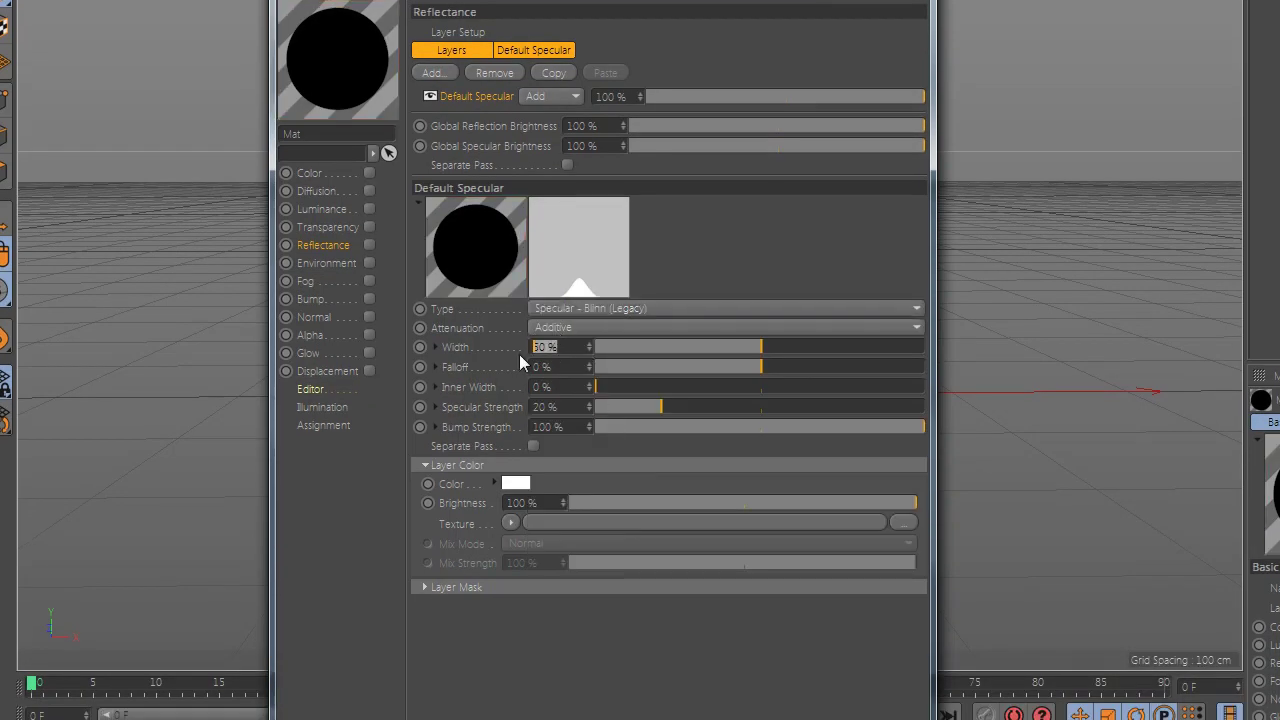
{"action": "double_click", "coordinate": [545, 407]}
{"action": "type", "text": "30"}
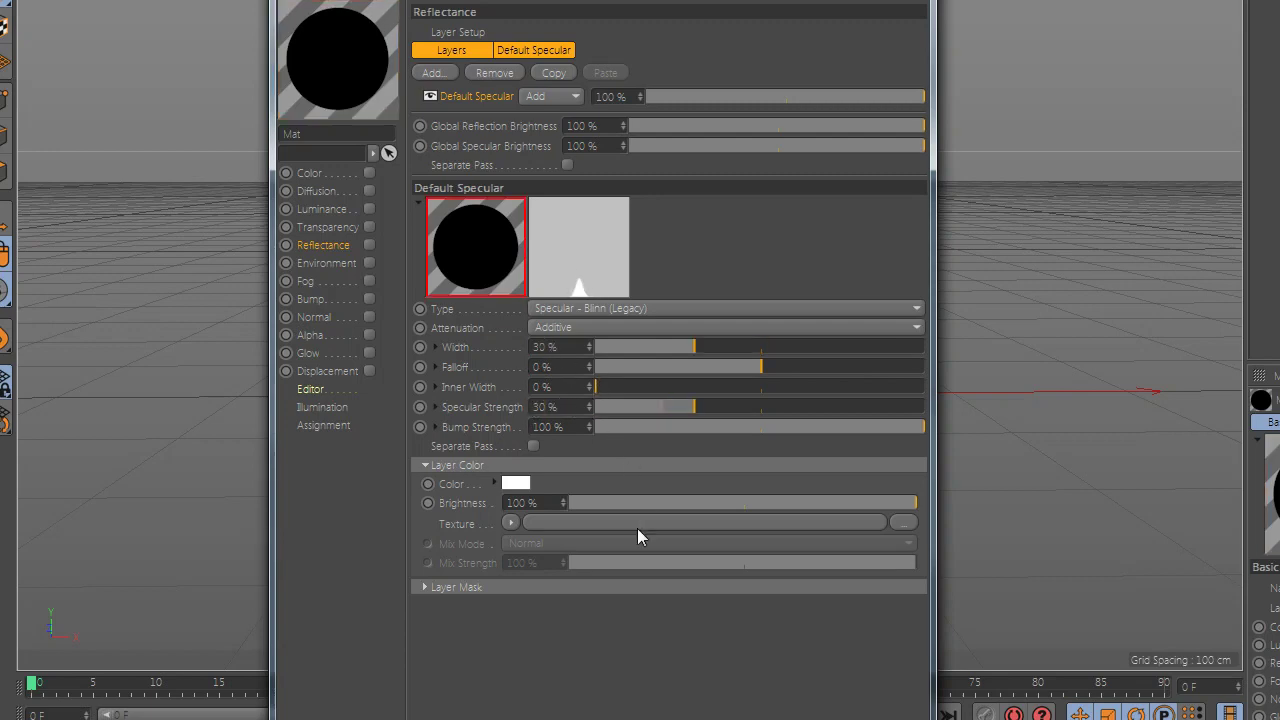
Step: Load gloss.jpg as the layer colour texture and add a GGX reflectance layer
{"action": "left_click", "coordinate": [637, 524]}
{"action": "double_click", "coordinate": [578, 315]}
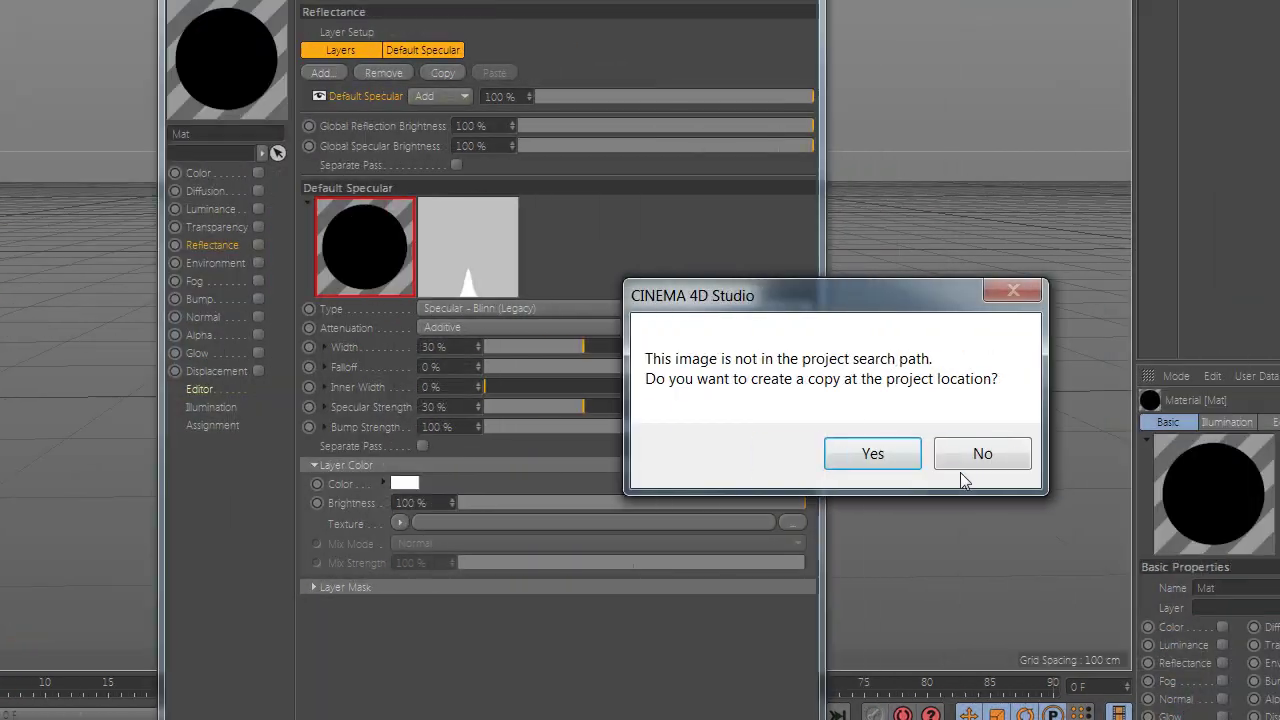
{"action": "left_click", "coordinate": [962, 464]}
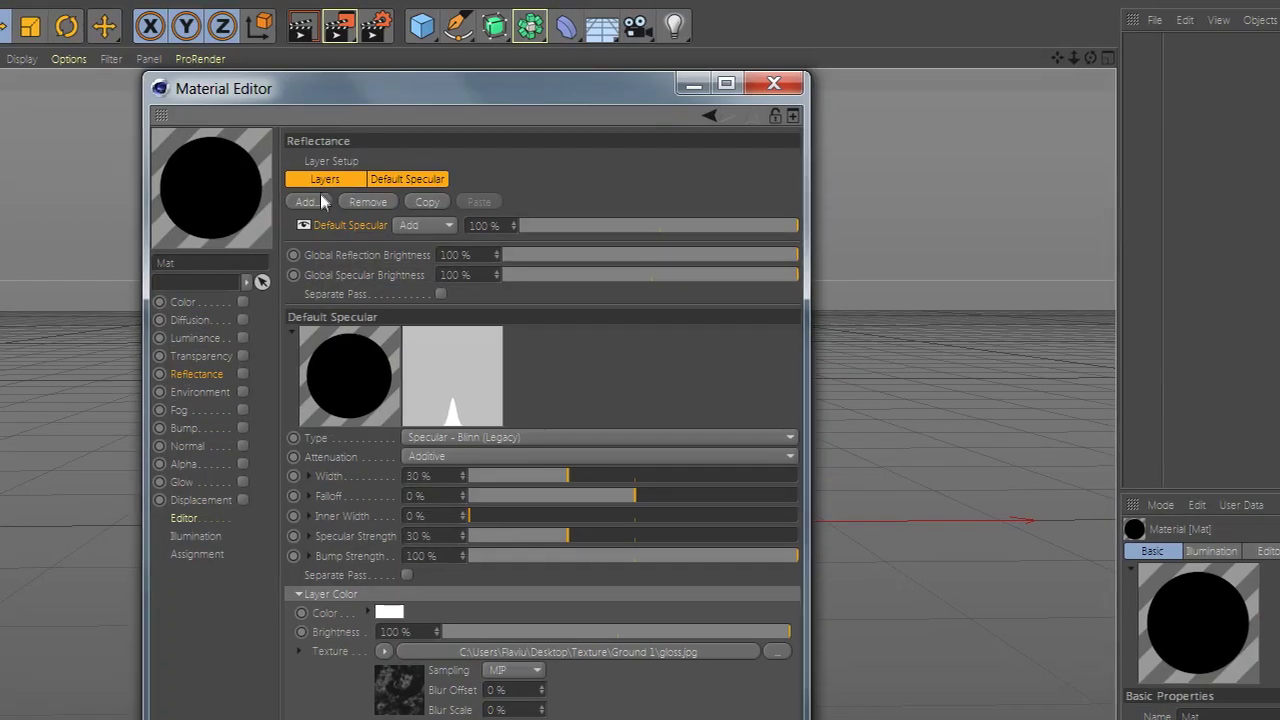
{"action": "left_click", "coordinate": [316, 201]}
{"action": "left_click", "coordinate": [406, 226]}
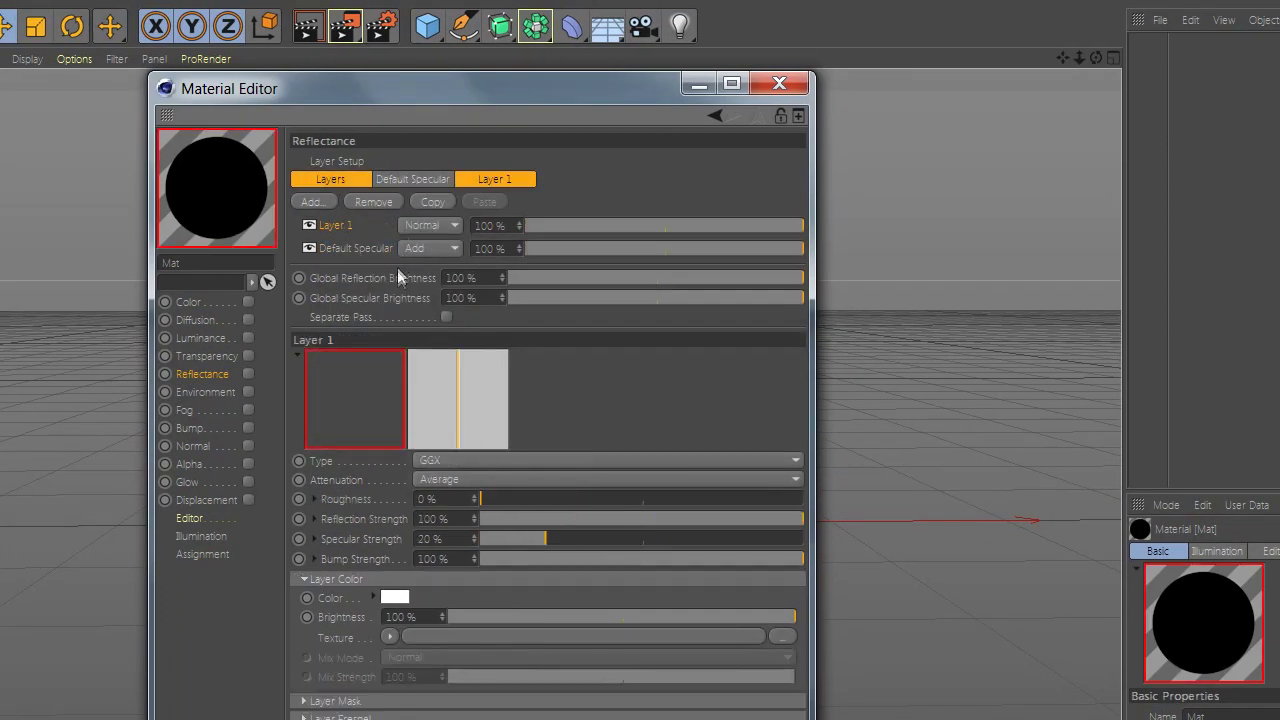
Step: Give Layer 1 85% roughness, 15% reflection strength and 5% specular strength
{"action": "left_click", "coordinate": [418, 499]}
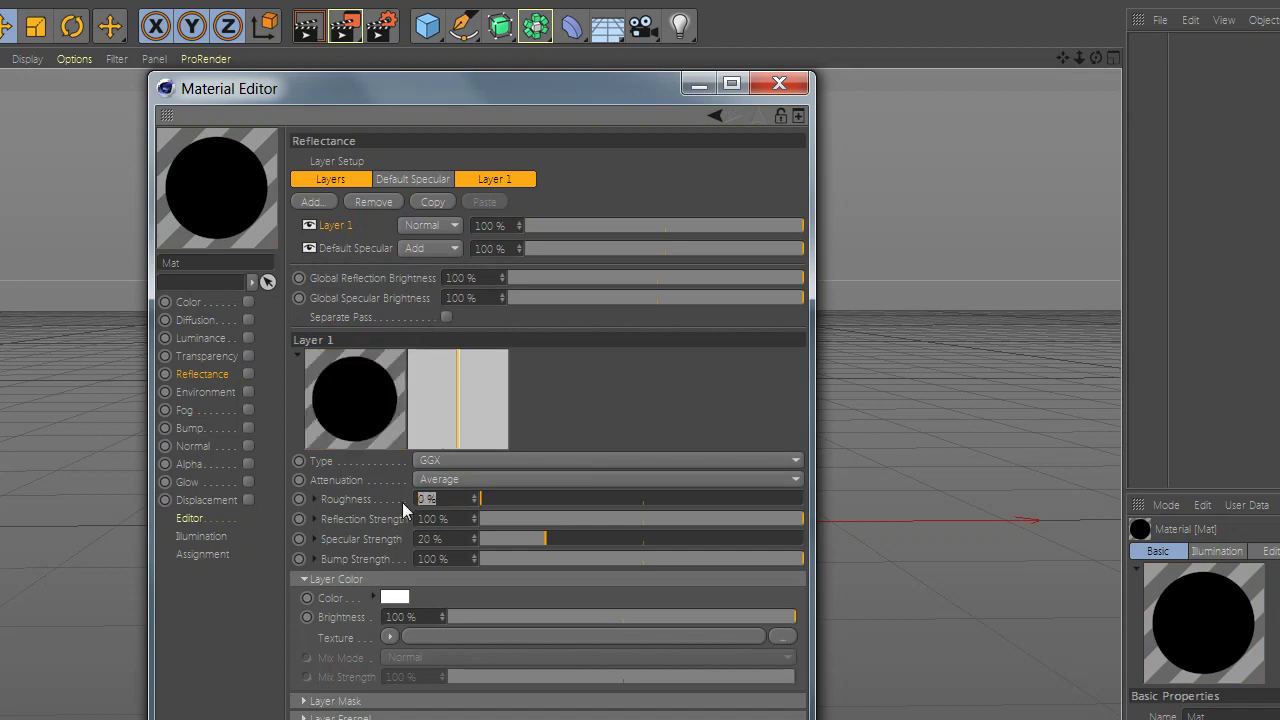
{"action": "type", "text": "85"}
{"action": "left_click", "coordinate": [450, 518]}
{"action": "type", "text": "15"}
{"action": "left_click", "coordinate": [462, 537]}
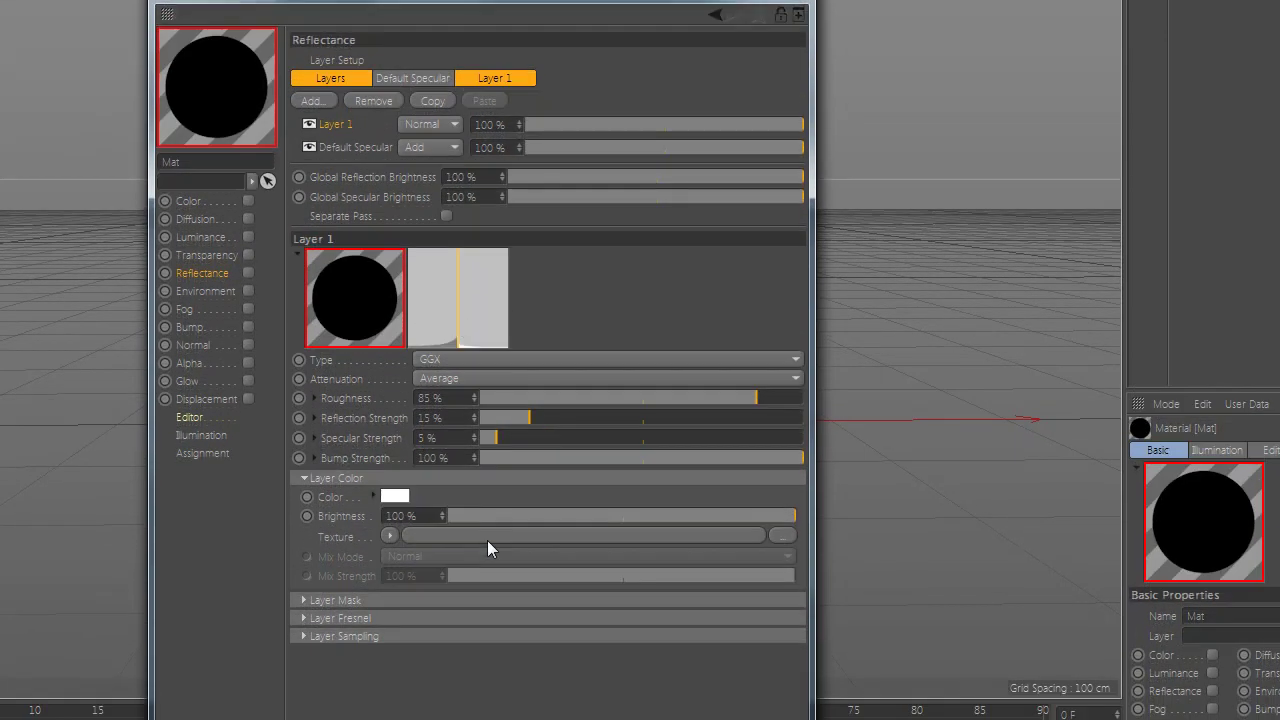
Step: Load roughn.jpg as Layer 1's colour texture and set its Fresnel to Dielectric
{"action": "left_click", "coordinate": [499, 539]}
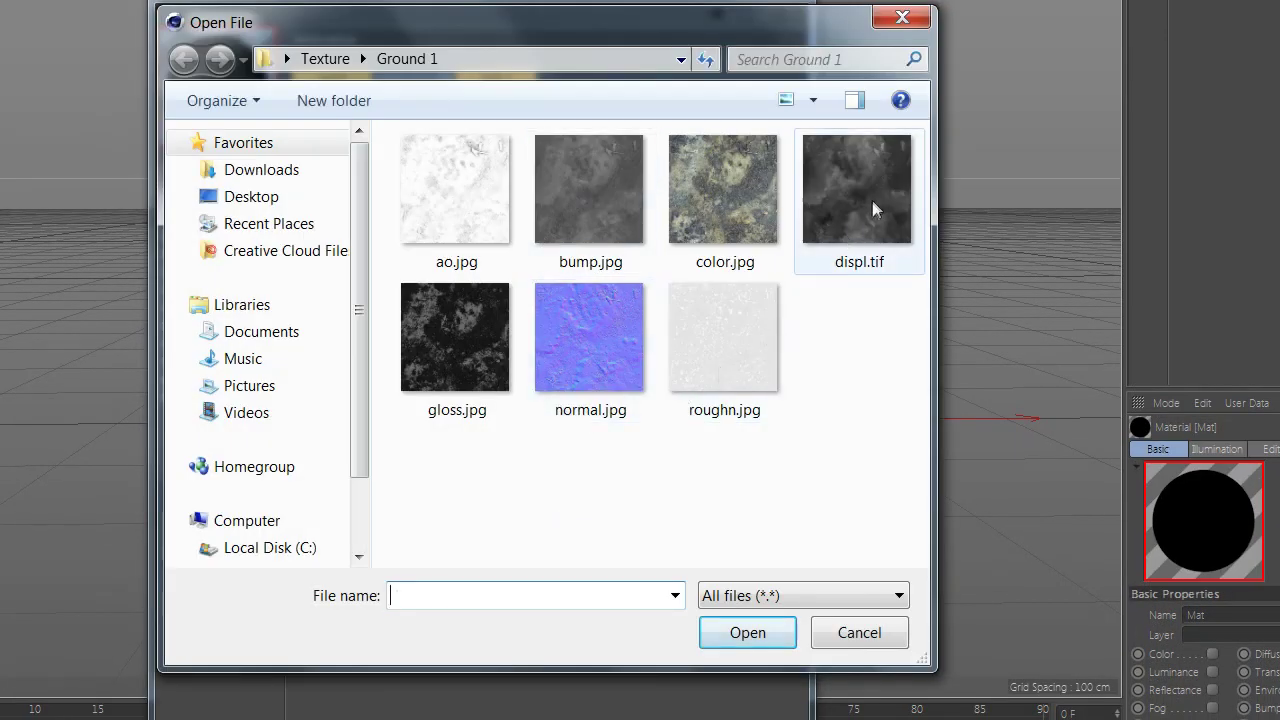
{"action": "left_click", "coordinate": [871, 210]}
{"action": "double_click", "coordinate": [663, 318]}
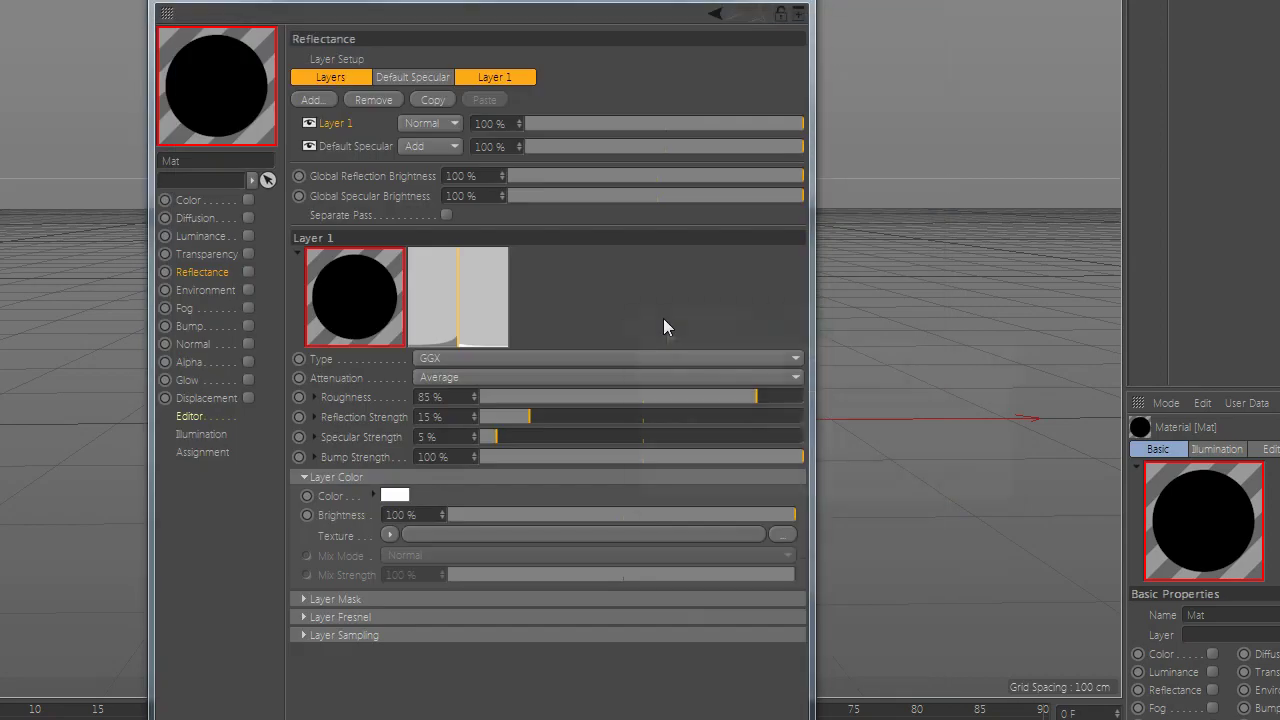
{"action": "left_click", "coordinate": [940, 480]}
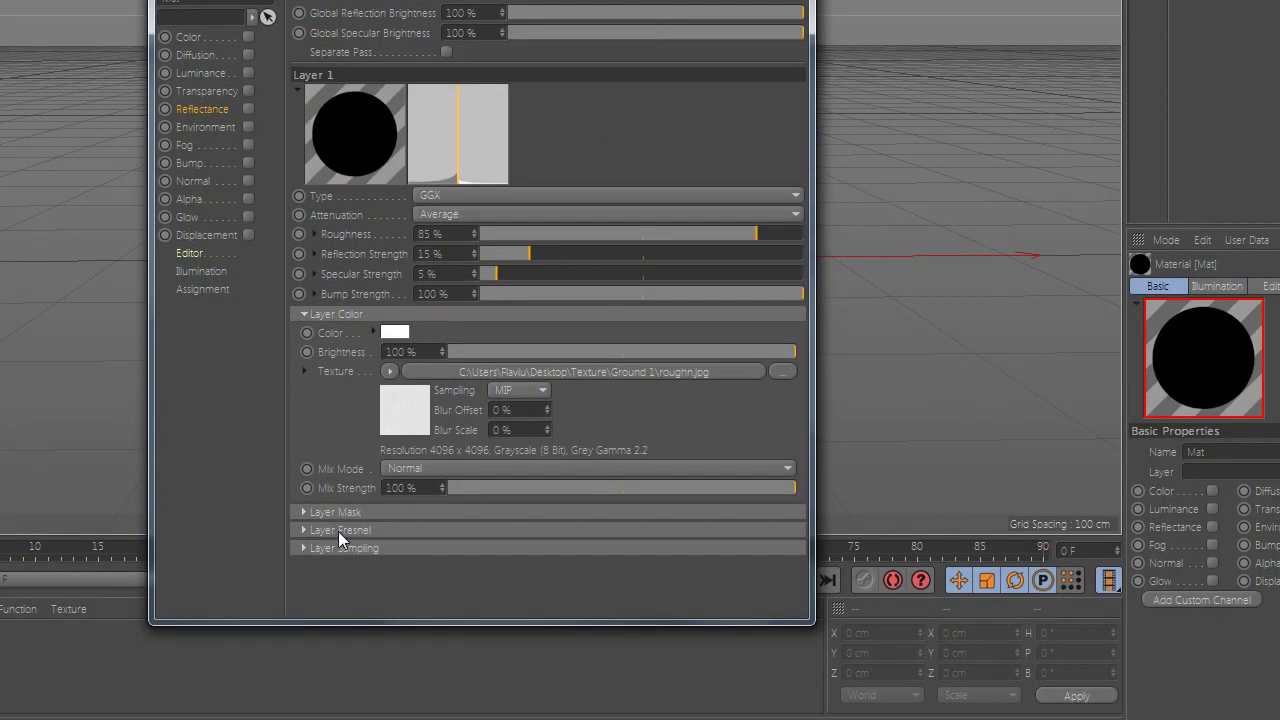
{"action": "left_click", "coordinate": [337, 537]}
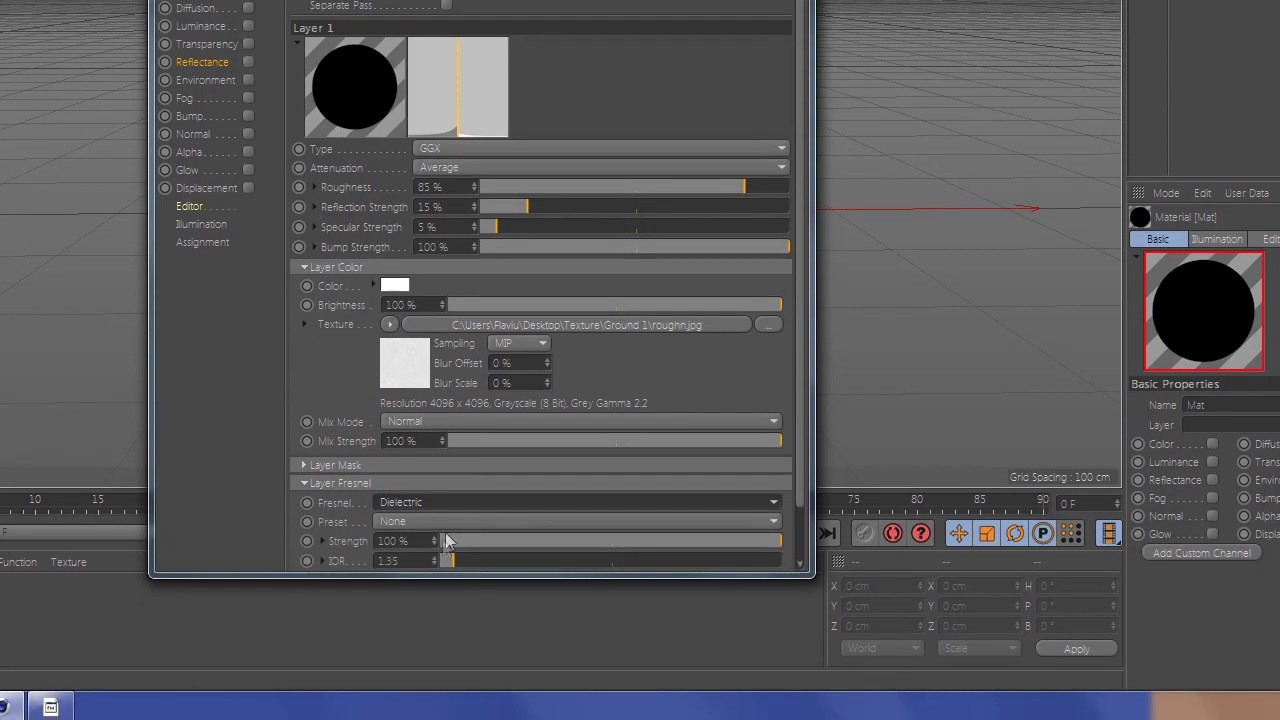
{"action": "left_click", "coordinate": [446, 540]}
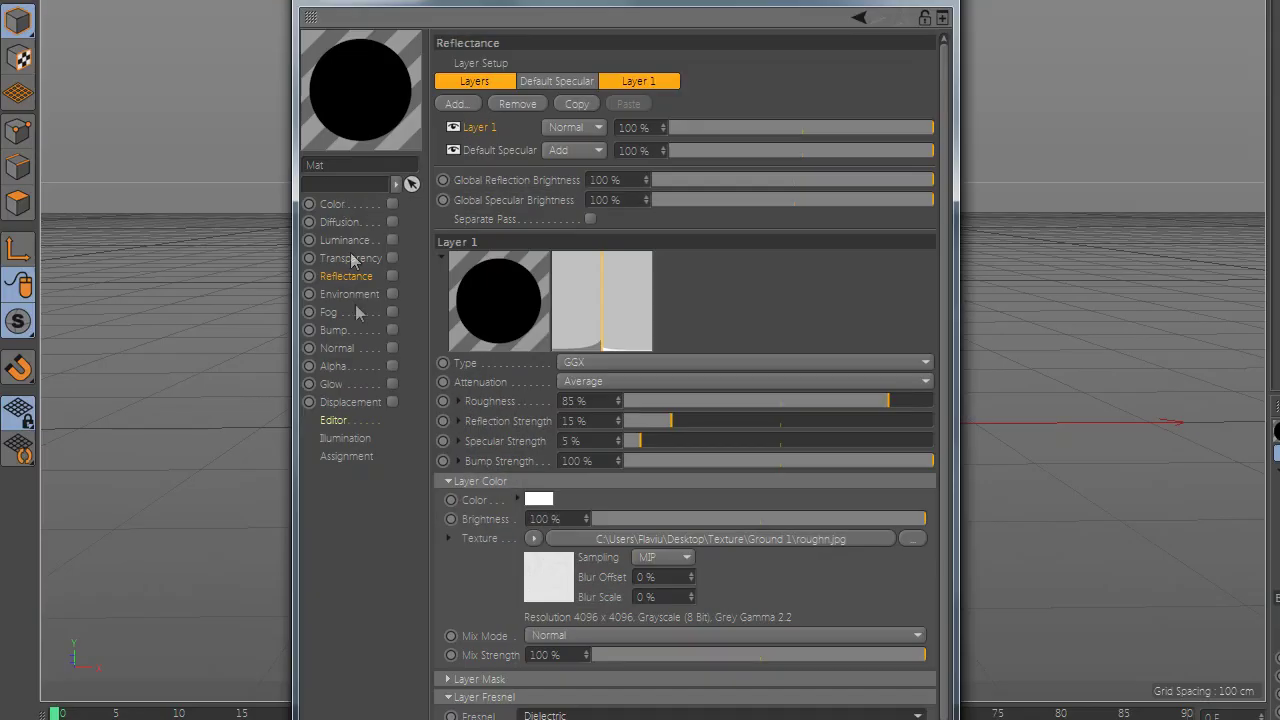
{"action": "left_click", "coordinate": [355, 402]}
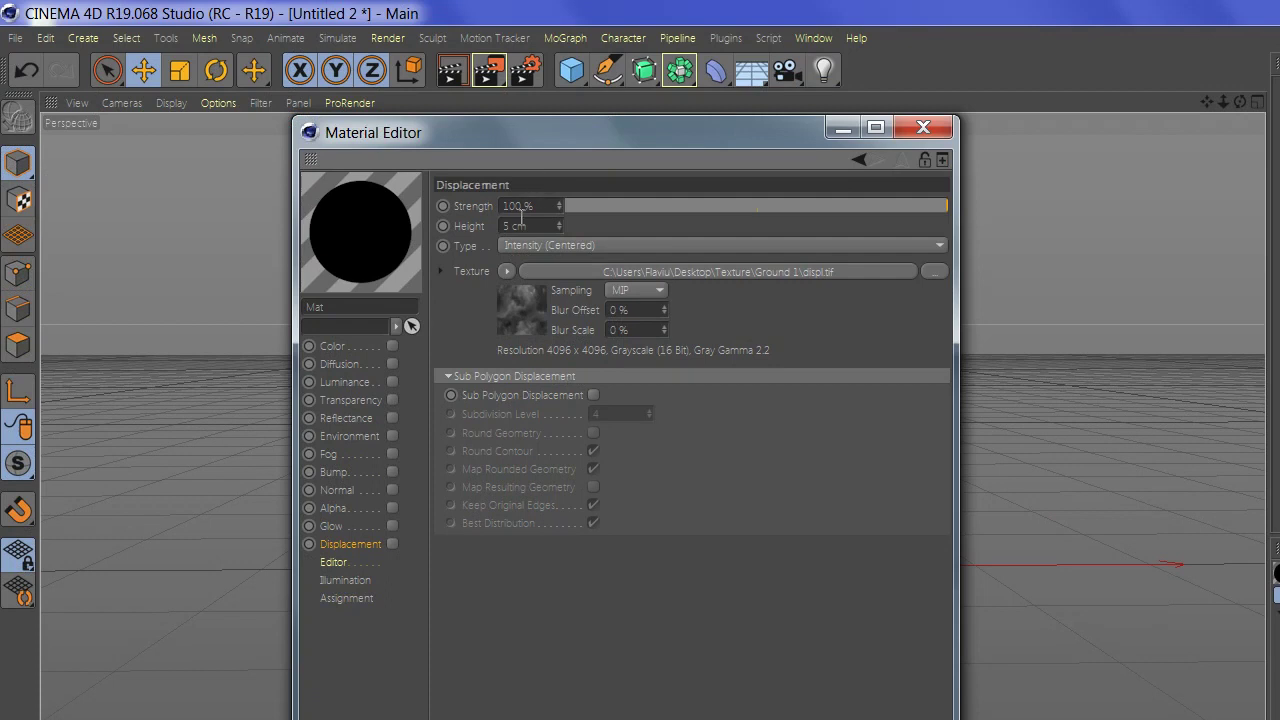
Step: Set displacement height to 25 cm with sub-polygon displacement at subdivision level 6
{"action": "left_click", "coordinate": [510, 226]}
{"action": "type", "text": "25"}
{"action": "key", "text": "Return"}
{"action": "left_click", "coordinate": [593, 395]}
{"action": "double_click", "coordinate": [610, 413]}
{"action": "type", "text": "6"}
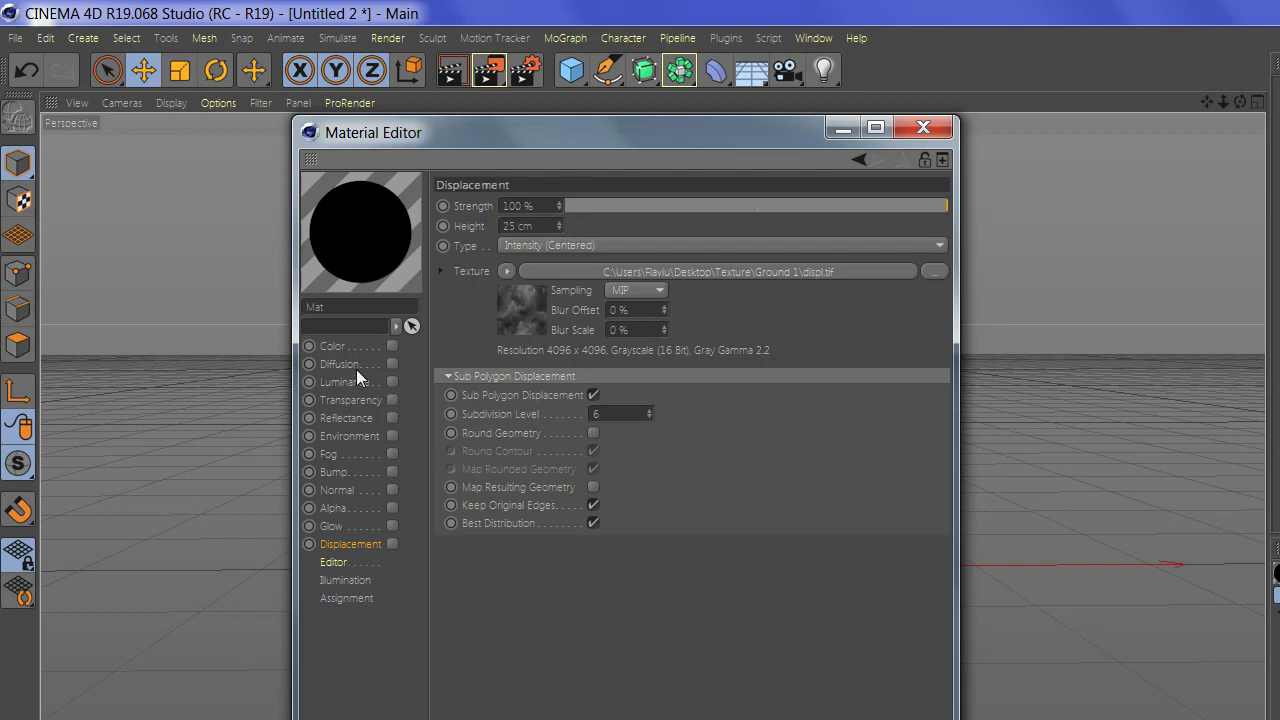
Step: Set Diffusion mix strength to 85%, enable Color, Reflectance, Bump, Normal, Displacement, and close the editor
{"action": "left_click", "coordinate": [356, 369]}
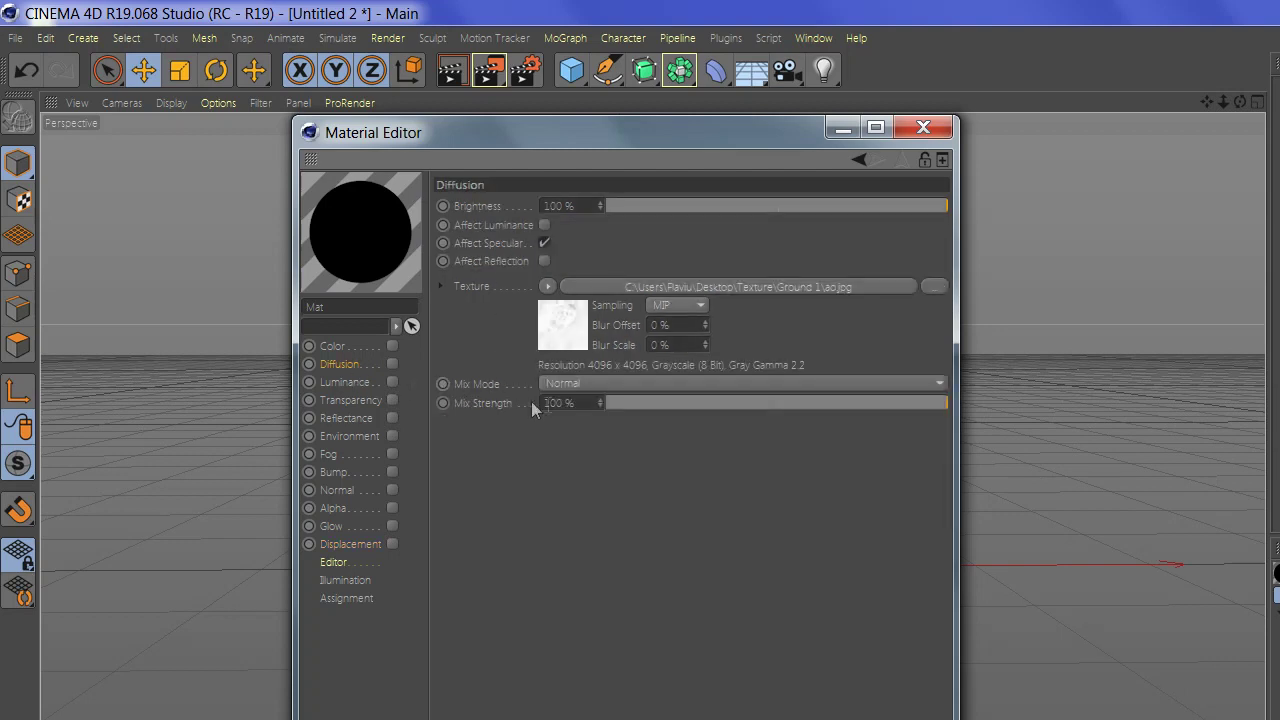
{"action": "type", "text": "85"}
{"action": "key", "text": "Return"}
{"action": "left_click", "coordinate": [391, 347]}
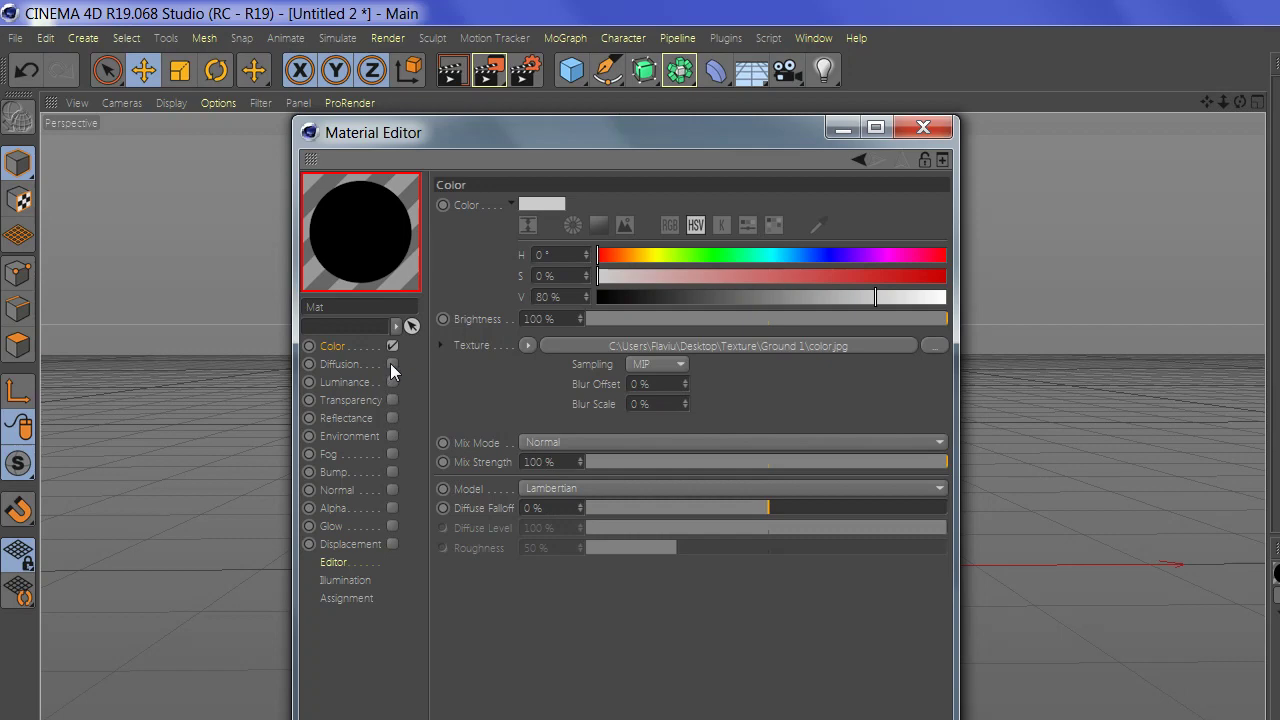
{"action": "left_click", "coordinate": [390, 363]}
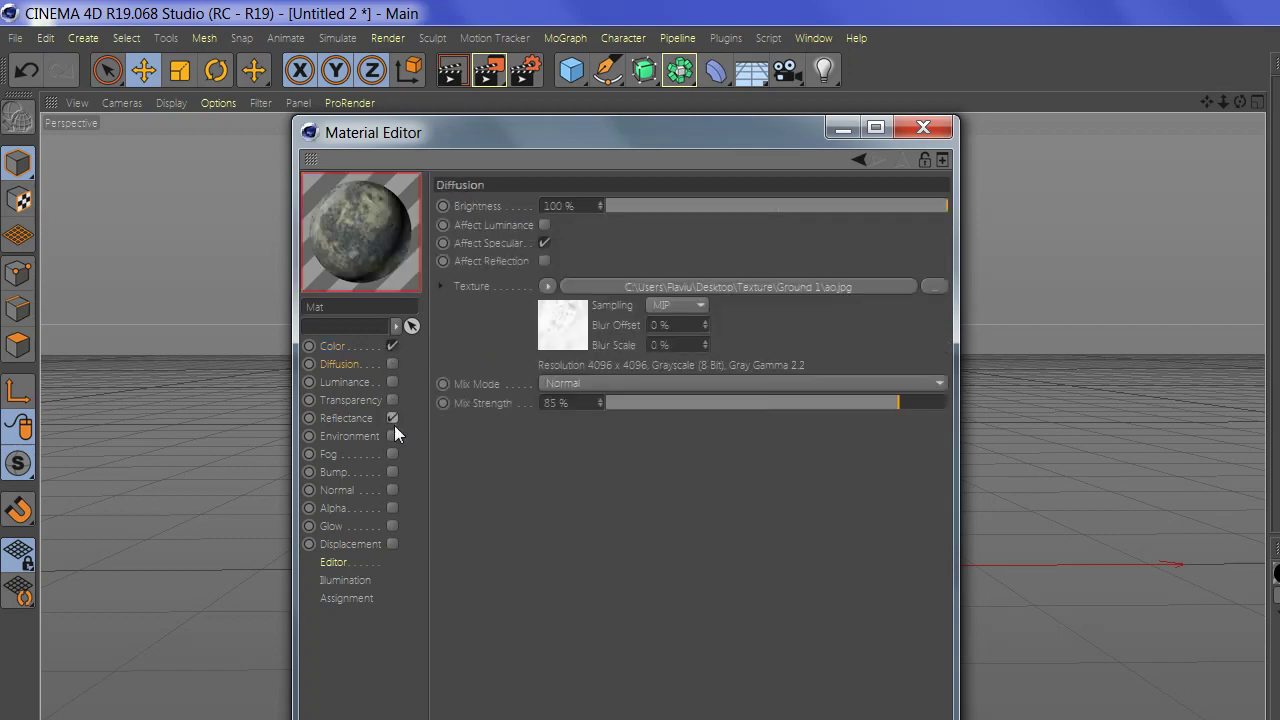
{"action": "left_click", "coordinate": [393, 419]}
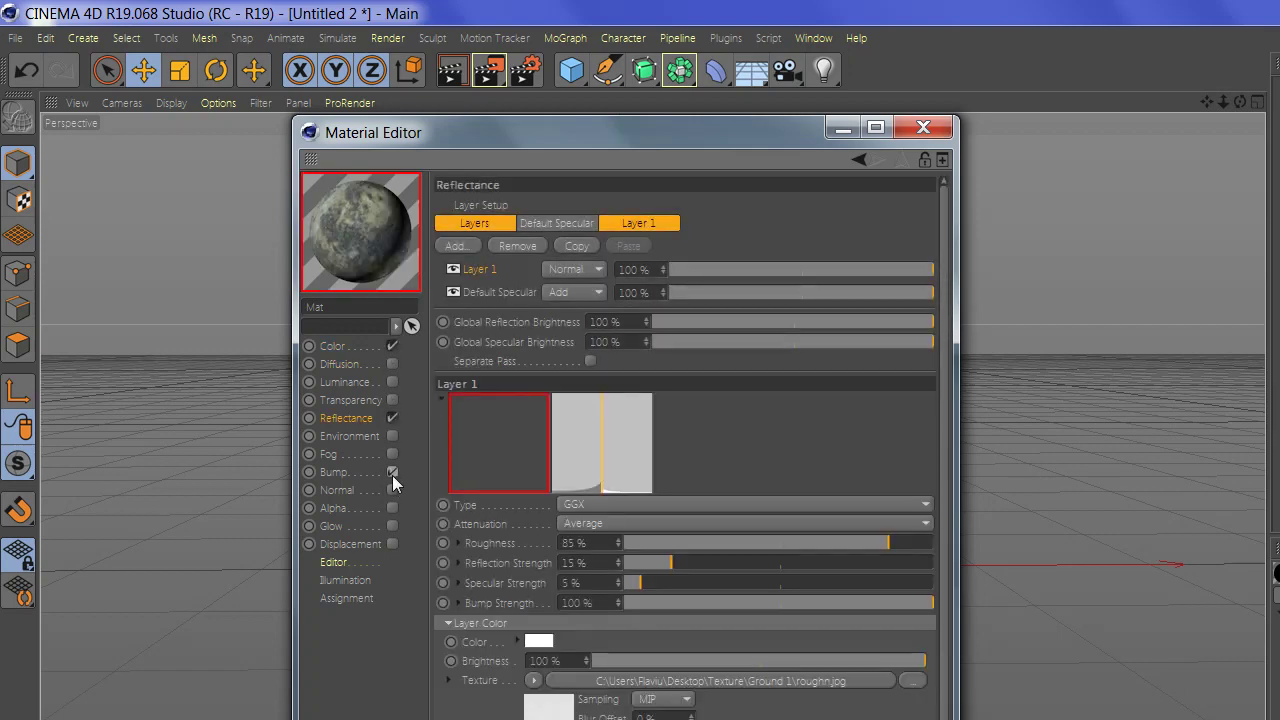
{"action": "left_click", "coordinate": [392, 472]}
{"action": "left_click", "coordinate": [392, 490]}
{"action": "left_click", "coordinate": [392, 544]}
{"action": "left_click", "coordinate": [920, 128]}
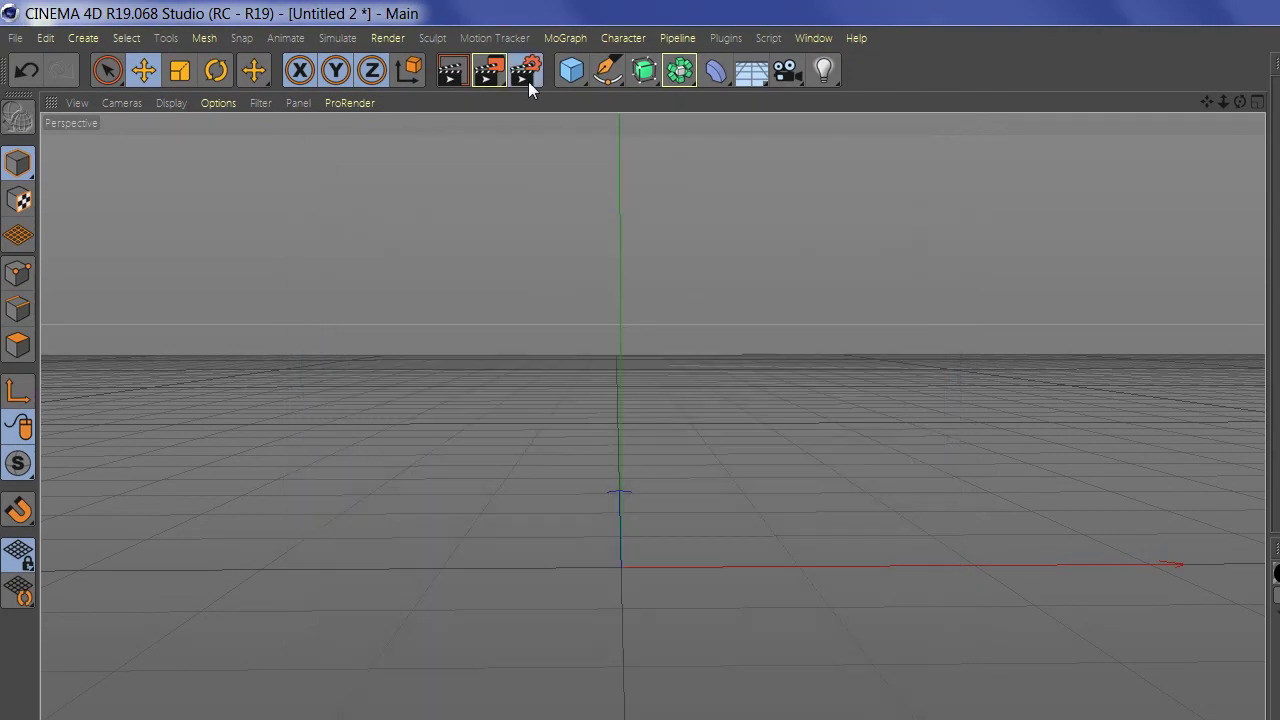
Step: Add Ambient Occlusion and Global Illumination effects in Render Settings, then close the window
{"action": "left_click", "coordinate": [528, 81]}
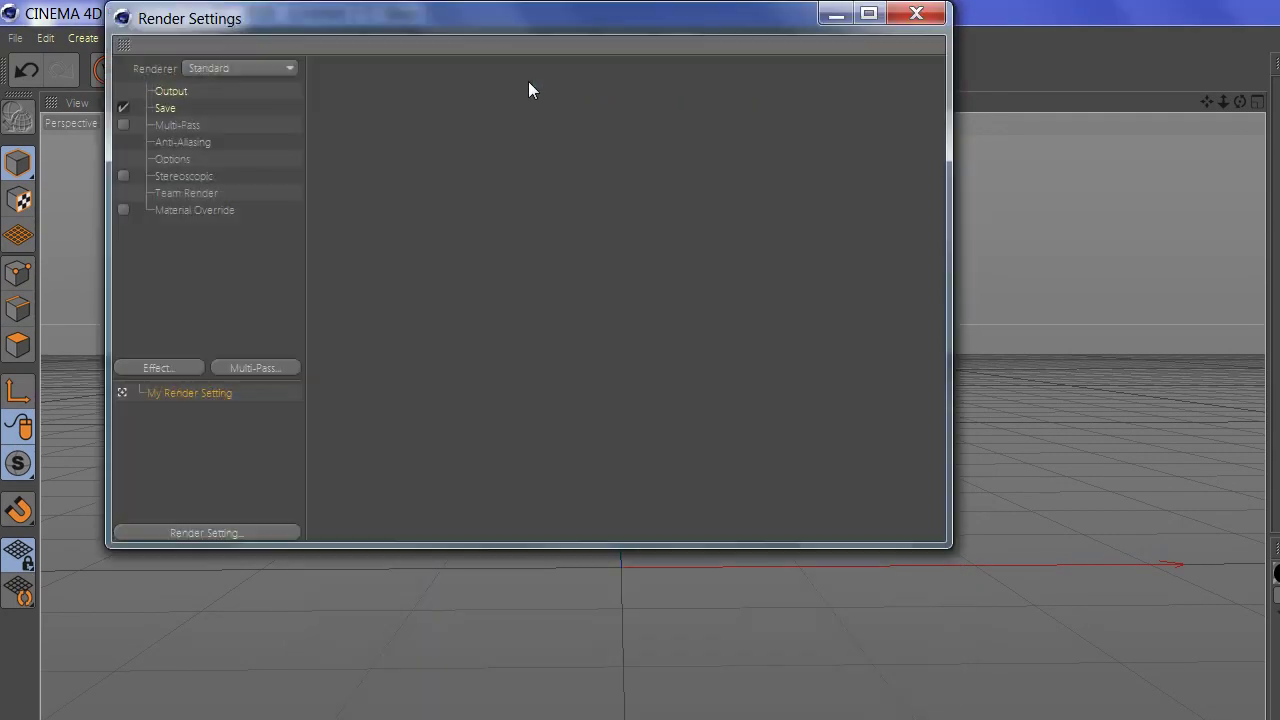
{"action": "left_click", "coordinate": [182, 370]}
{"action": "left_click", "coordinate": [282, 493]}
{"action": "left_click", "coordinate": [180, 367]}
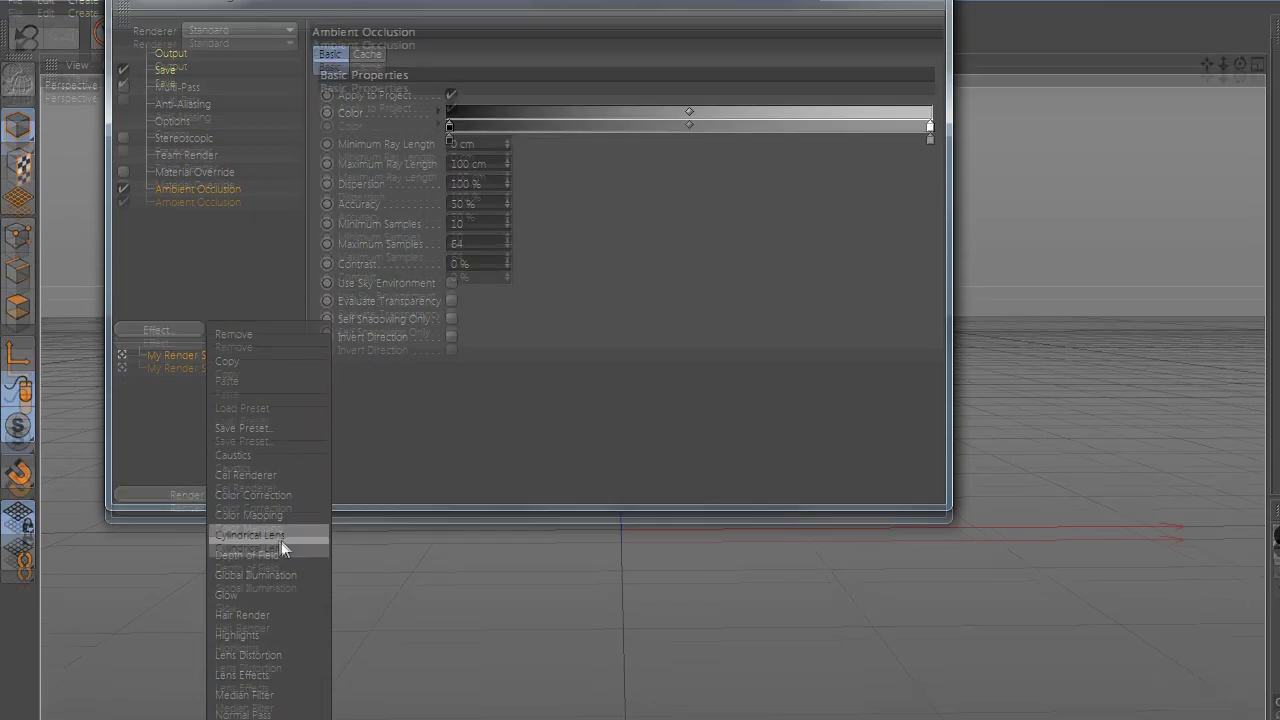
{"action": "left_click", "coordinate": [255, 588]}
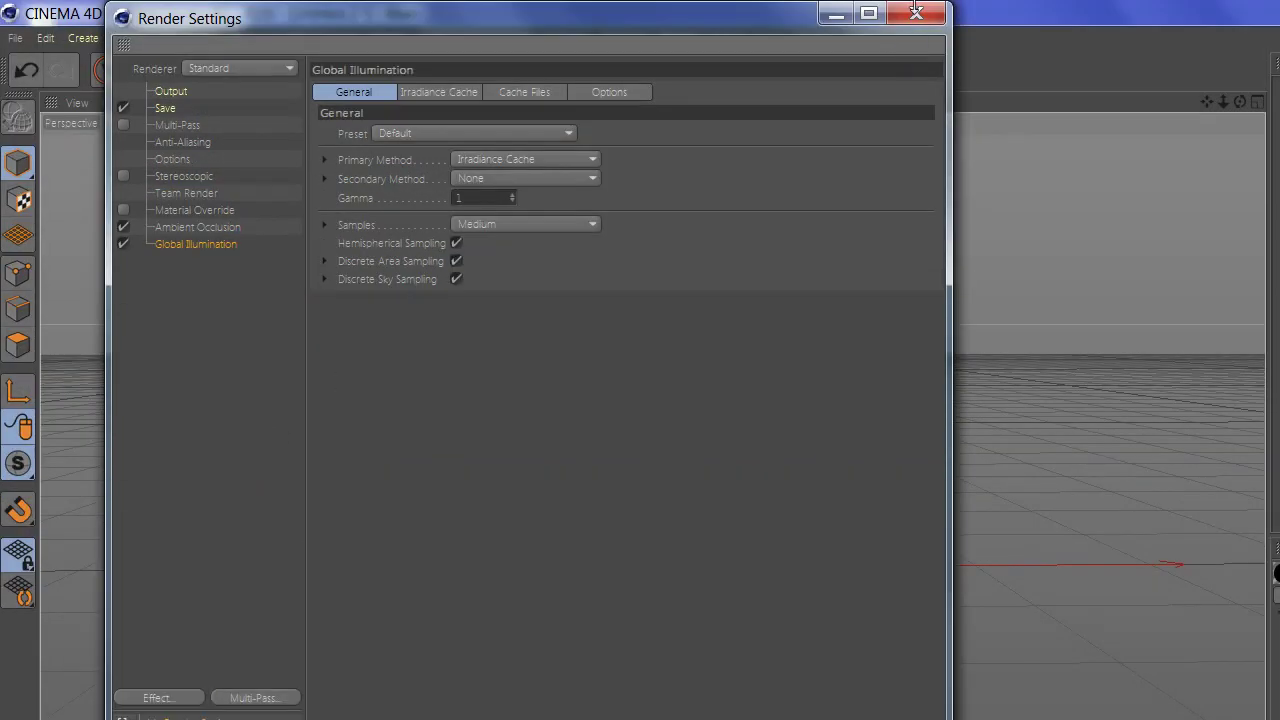
{"action": "left_click", "coordinate": [916, 11]}
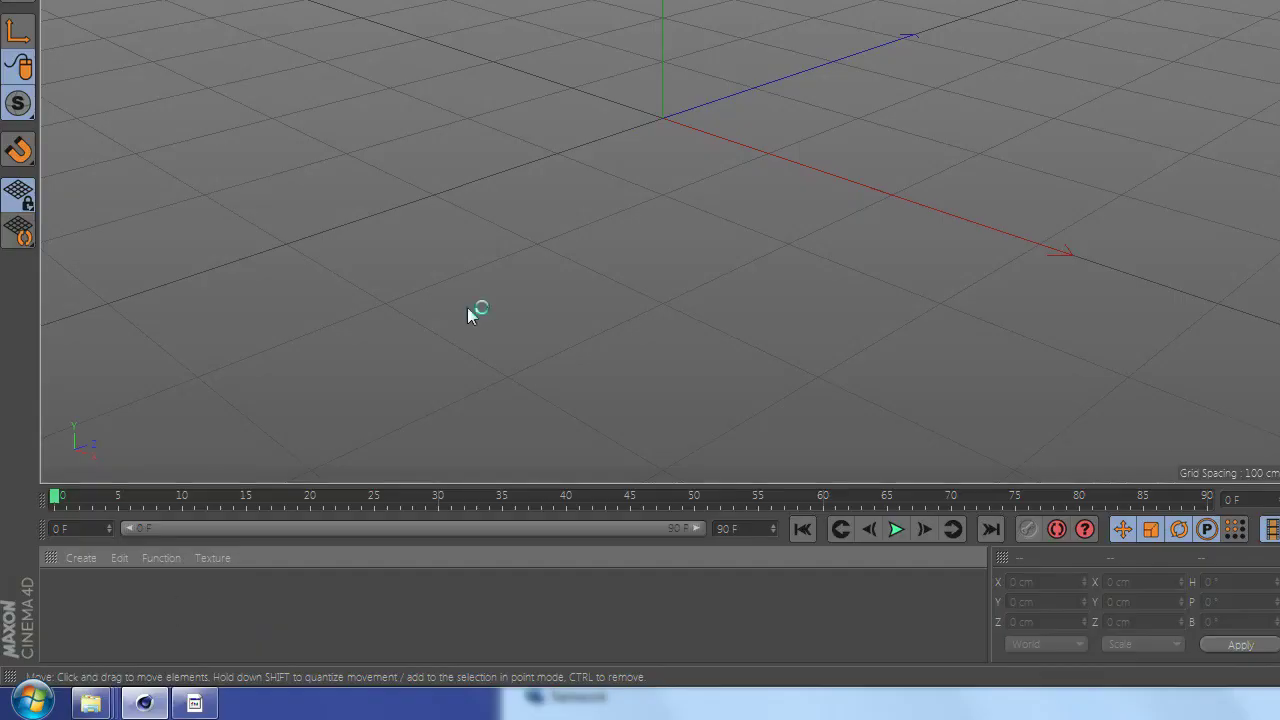
Step: Create a new material and load Snow 9's color.png as its Color texture
{"action": "left_click_drag", "start_coordinate": [569, 218], "coordinate": [754, 191], "text": "alt"}
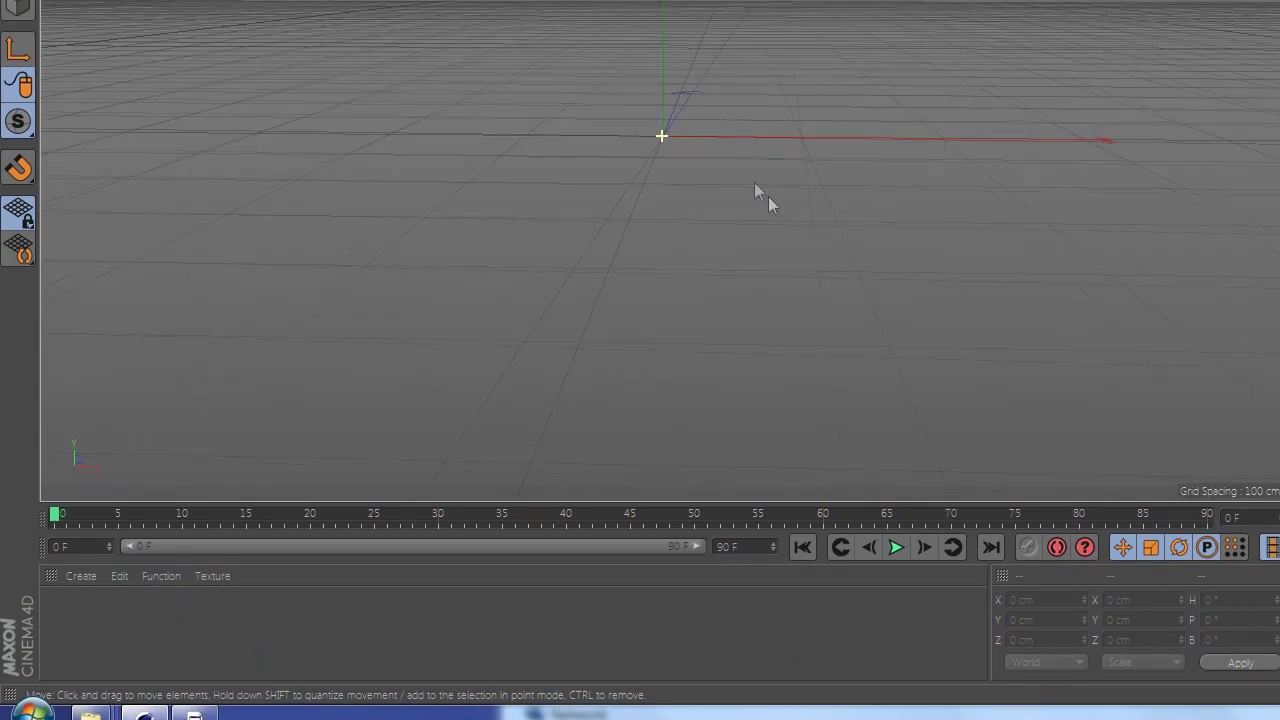
{"action": "left_click_drag", "start_coordinate": [618, 269], "coordinate": [576, 301], "text": "alt"}
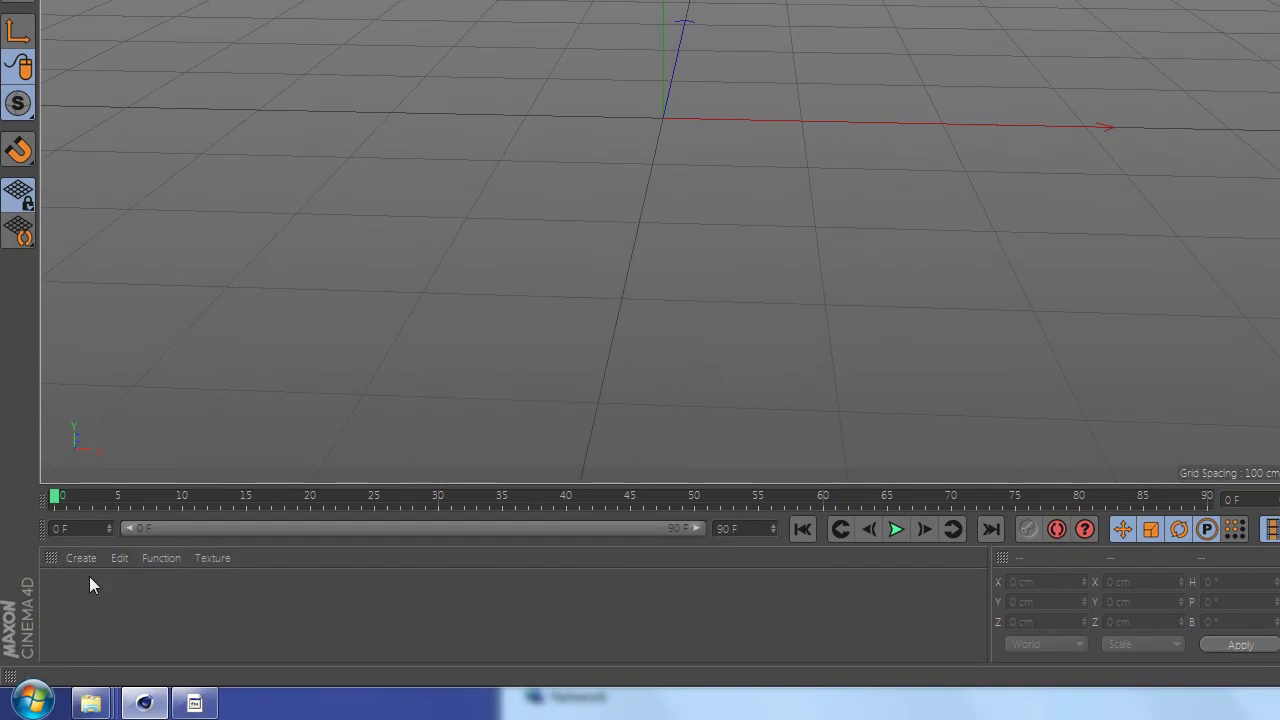
{"action": "left_click", "coordinate": [83, 562]}
{"action": "left_click", "coordinate": [152, 367]}
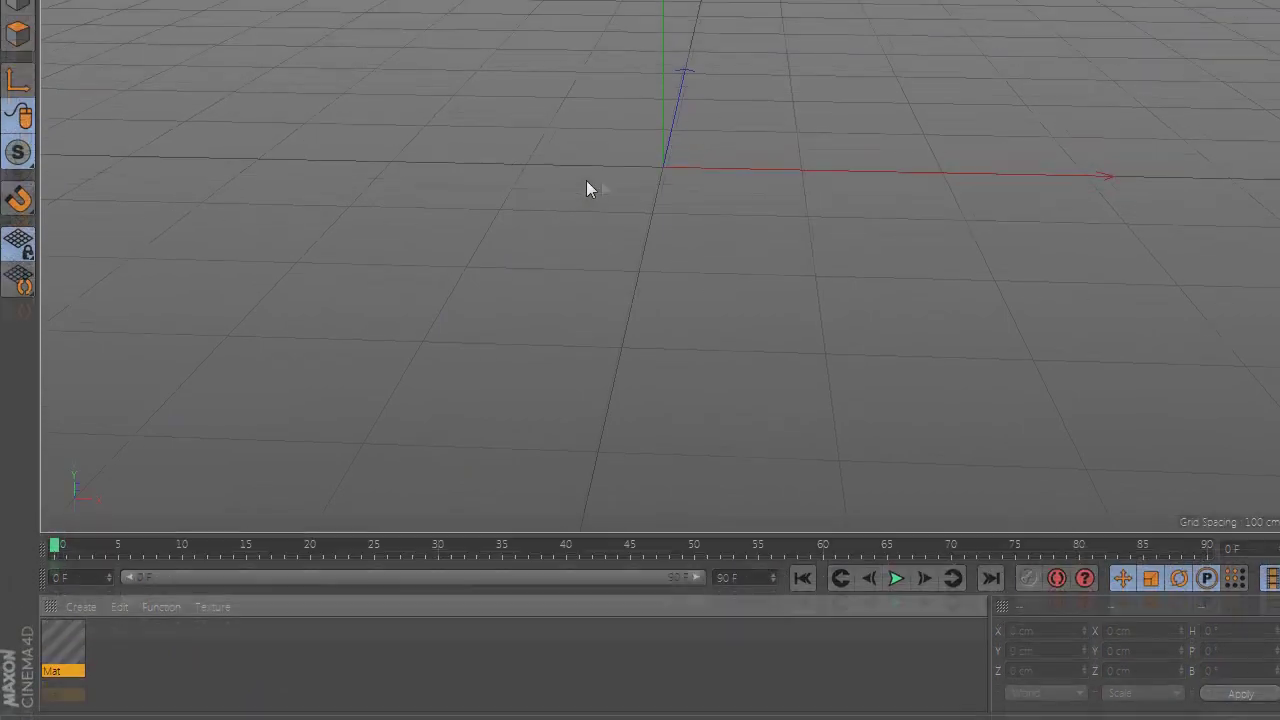
{"action": "double_click", "coordinate": [56, 594]}
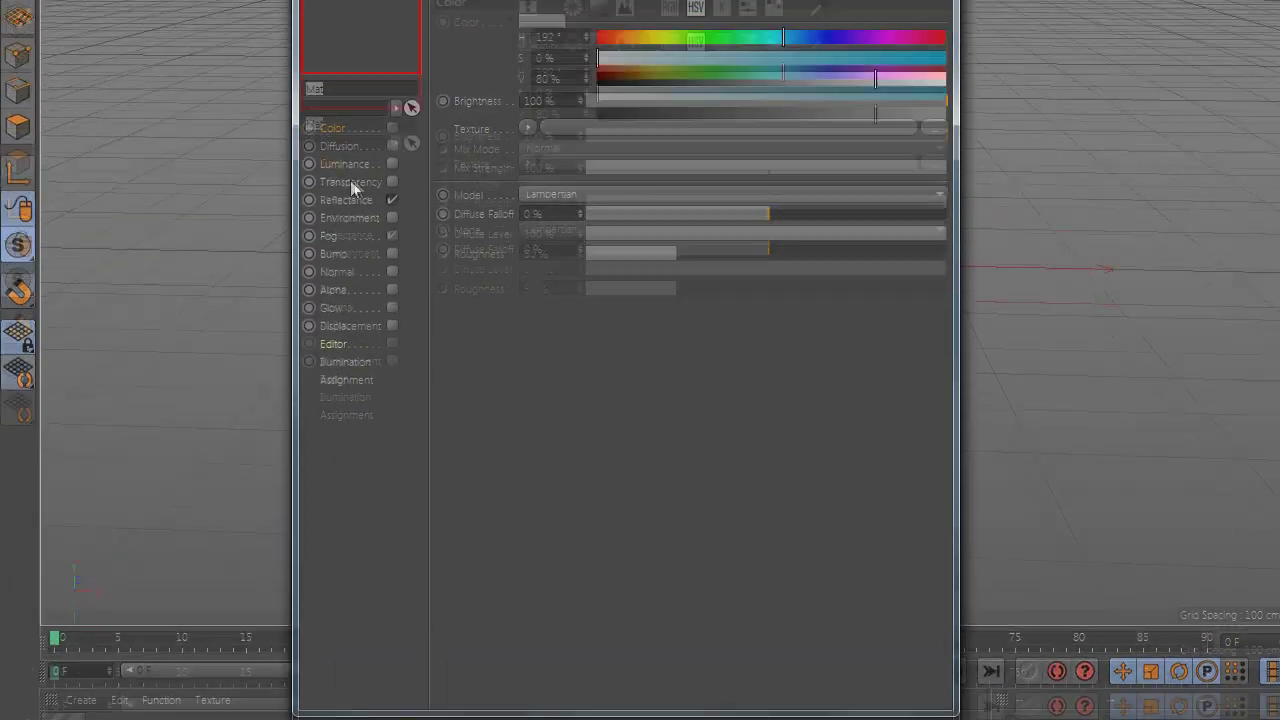
{"action": "left_click", "coordinate": [612, 205]}
{"action": "double_click", "coordinate": [785, 205]}
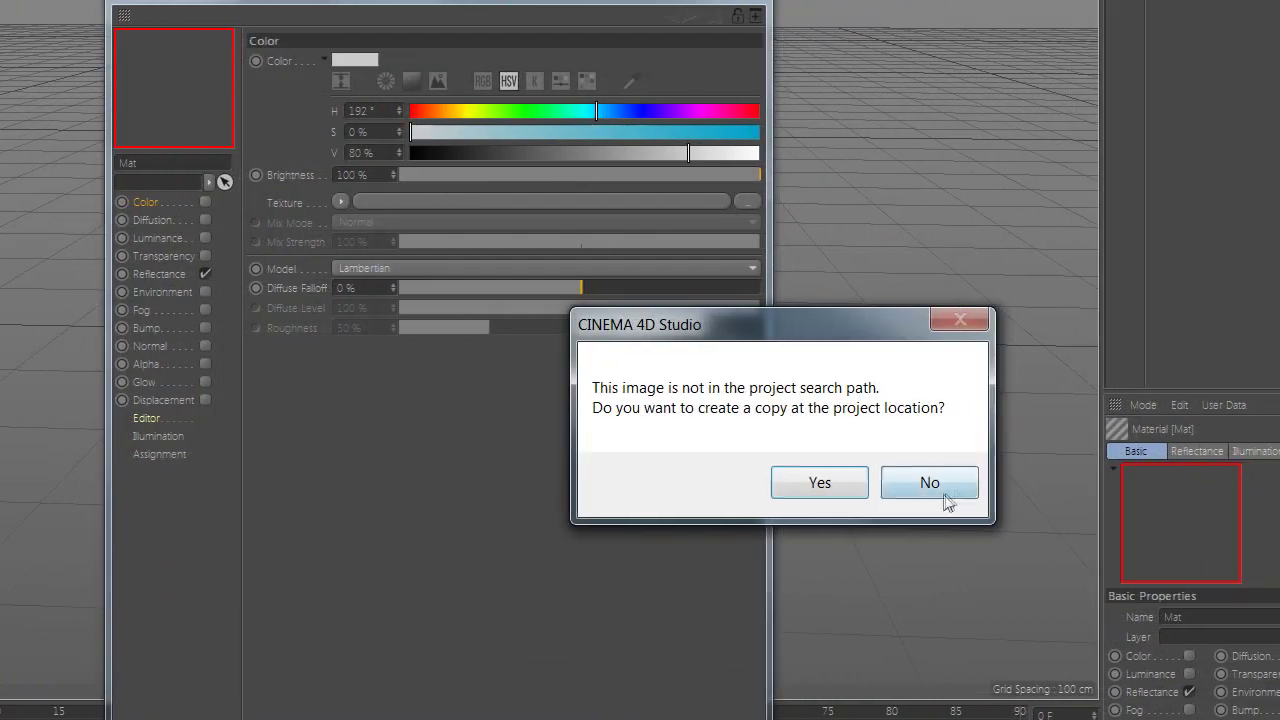
{"action": "left_click", "coordinate": [1102, 473]}
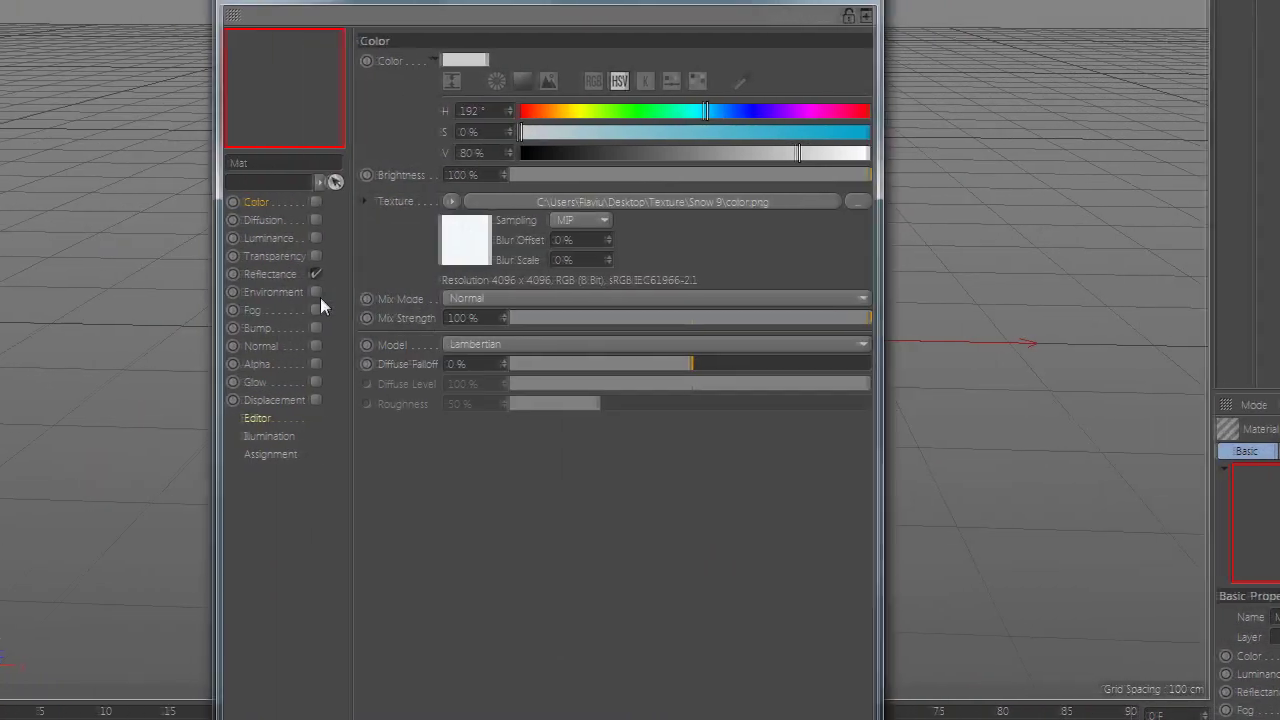
Step: Load ao.png as the snow material's Diffusion texture
{"action": "left_click", "coordinate": [320, 218]}
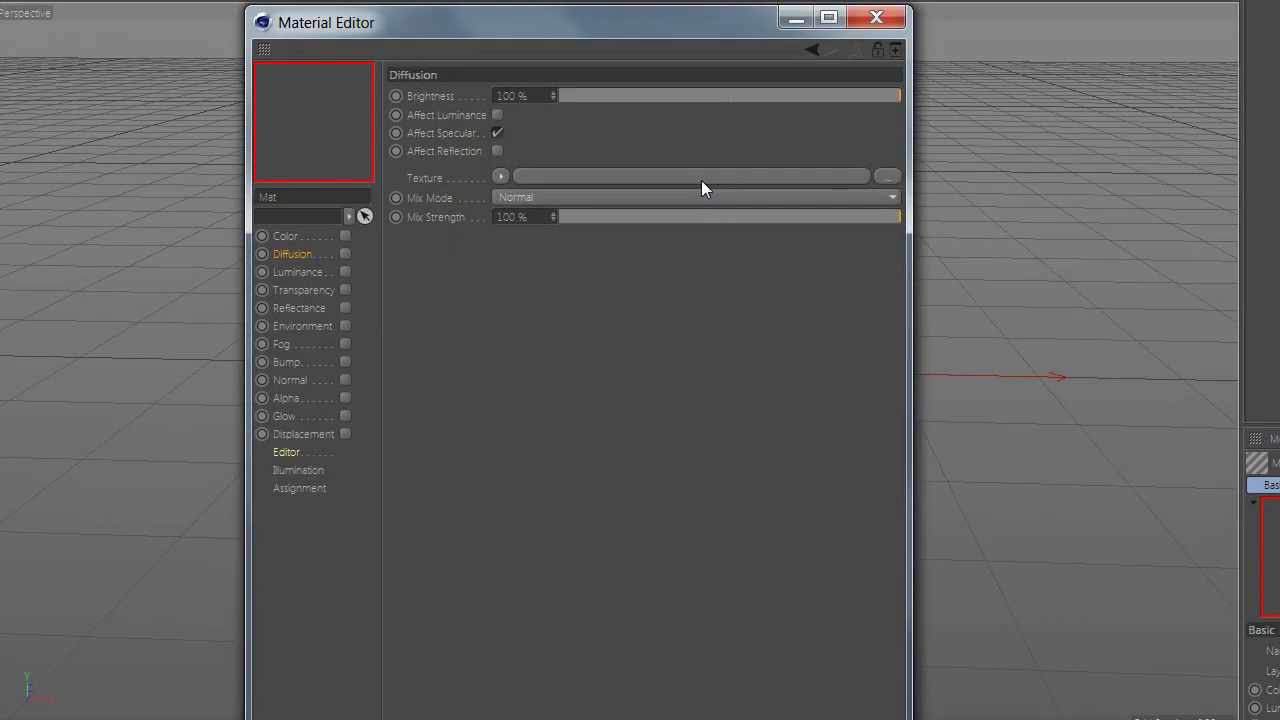
{"action": "left_click", "coordinate": [701, 180]}
{"action": "double_click", "coordinate": [571, 265]}
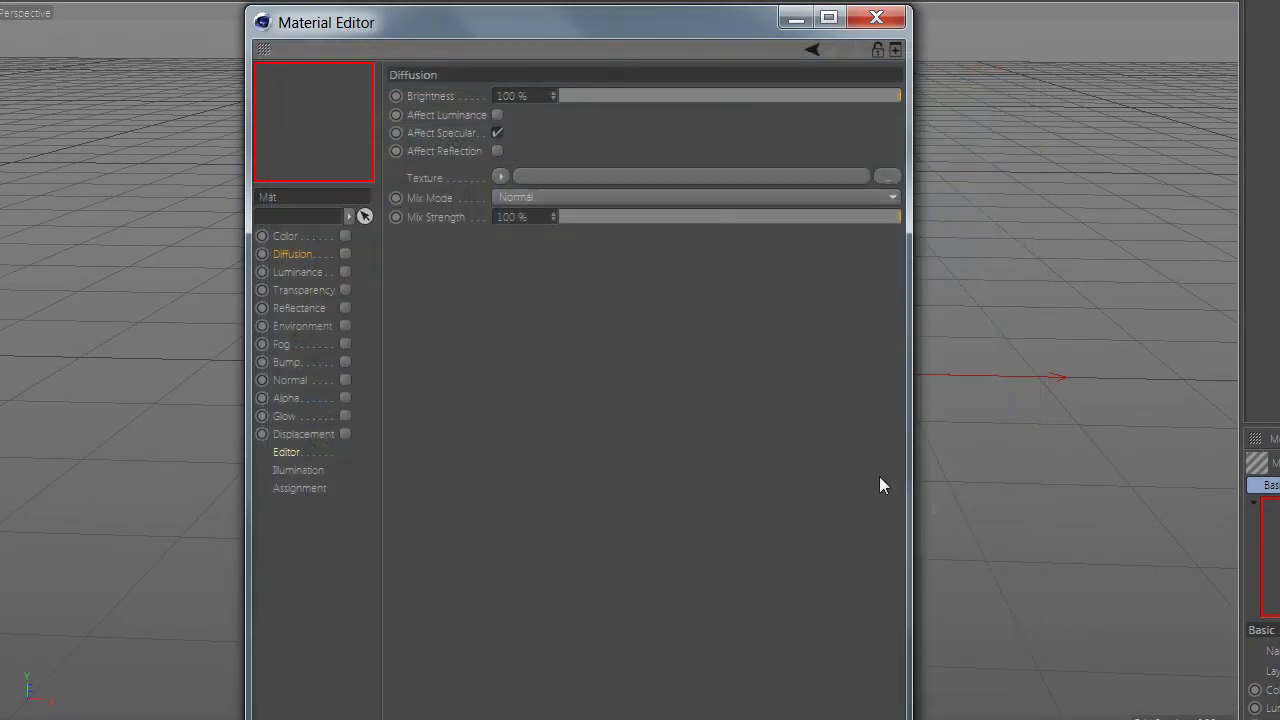
{"action": "left_click", "coordinate": [955, 515]}
Step: Load Snow 9's normal.png as the Normal channel texture
{"action": "left_click", "coordinate": [320, 380]}
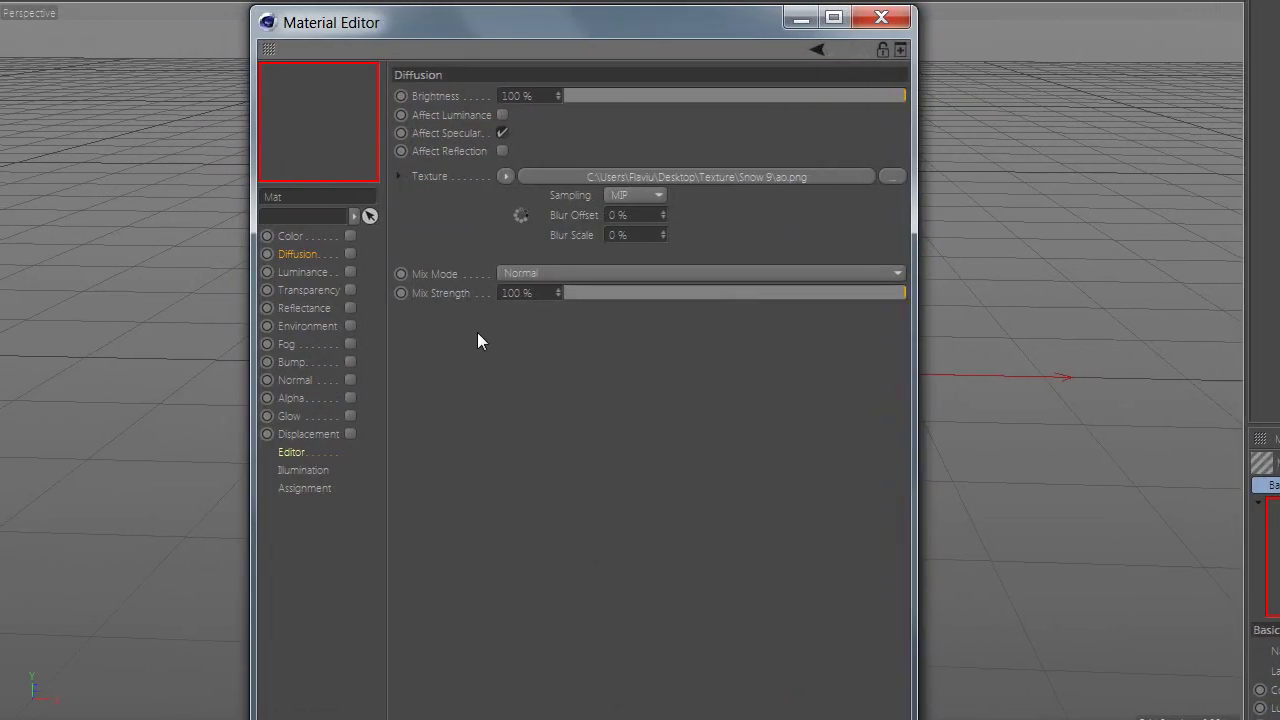
{"action": "left_click", "coordinate": [652, 215]}
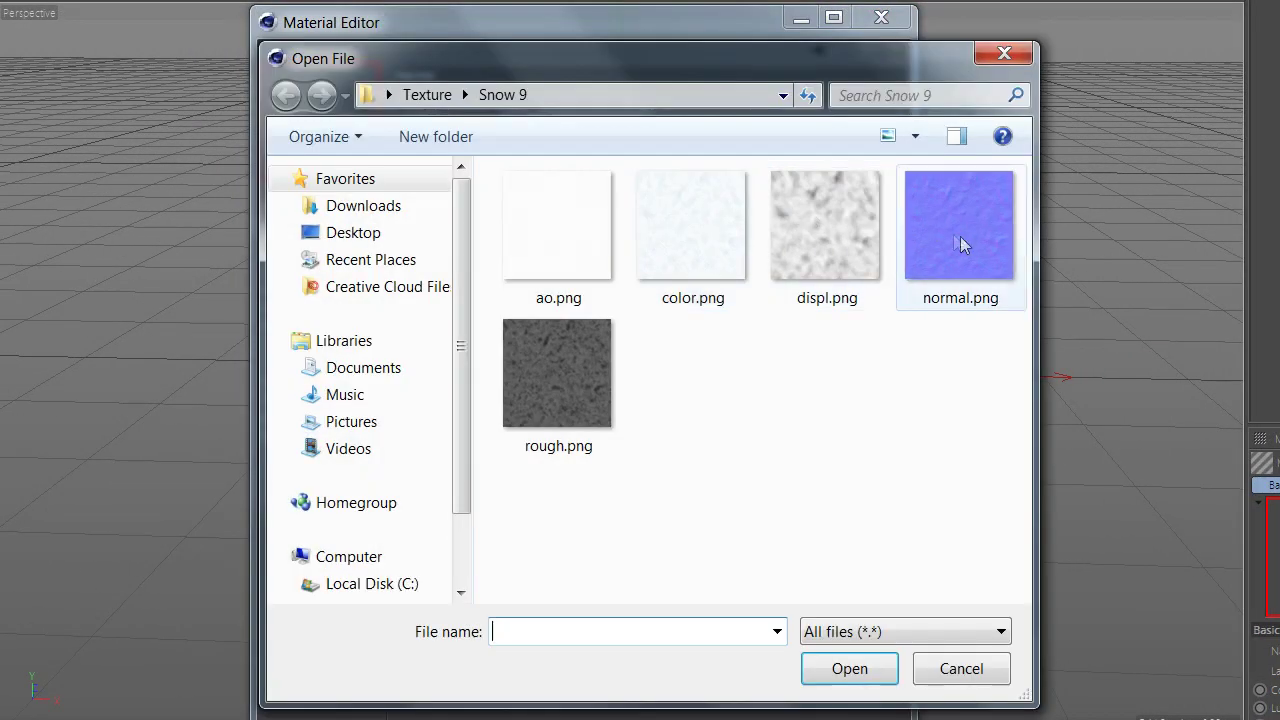
{"action": "double_click", "coordinate": [960, 236]}
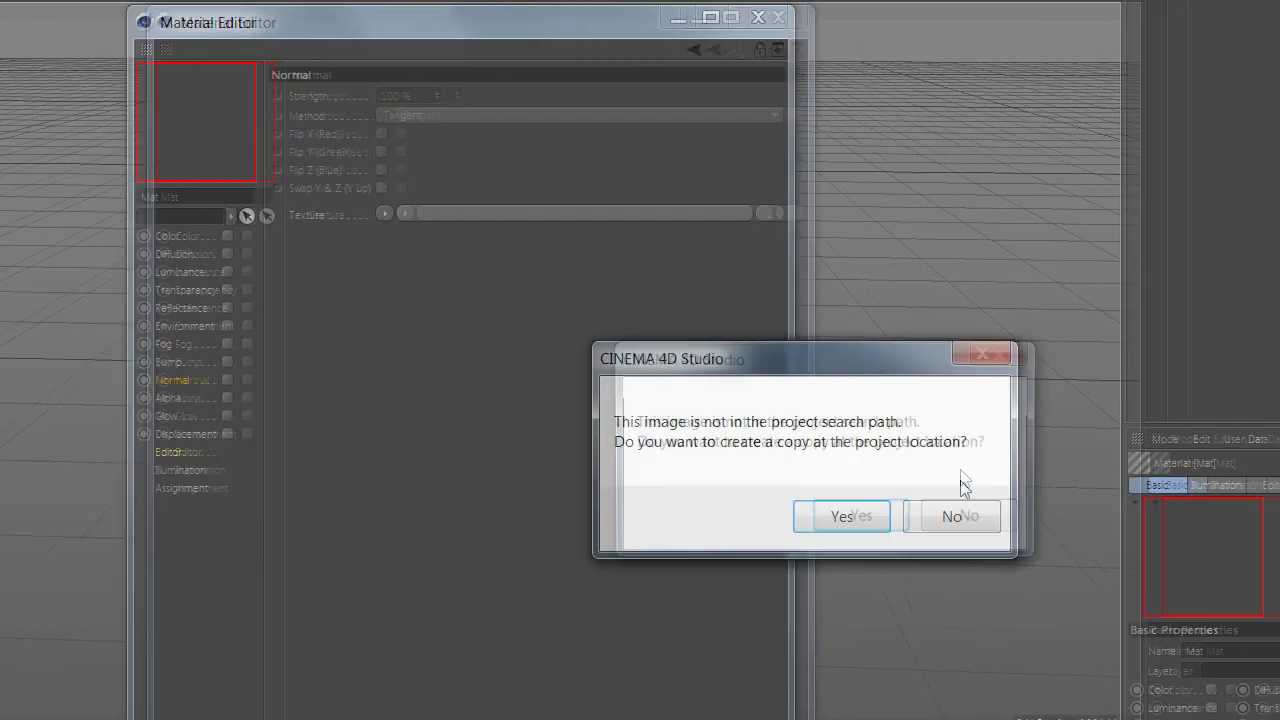
{"action": "left_click", "coordinate": [855, 517]}
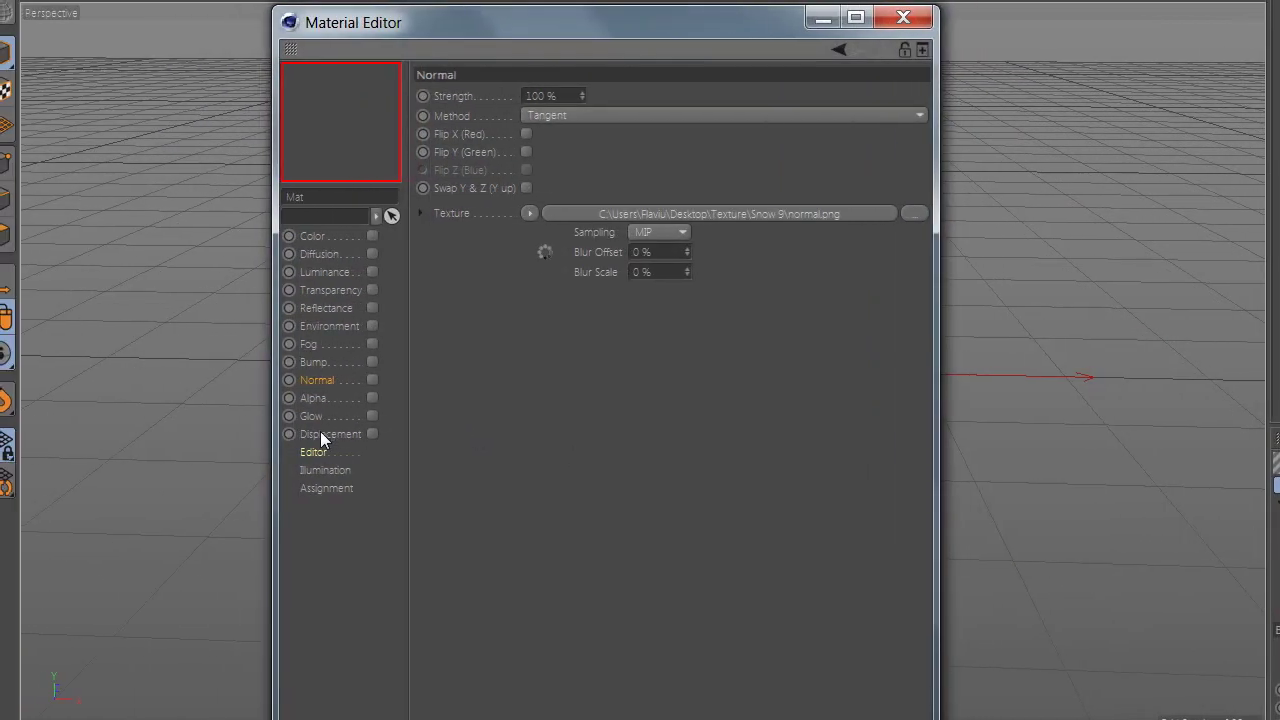
{"action": "left_click", "coordinate": [321, 433]}
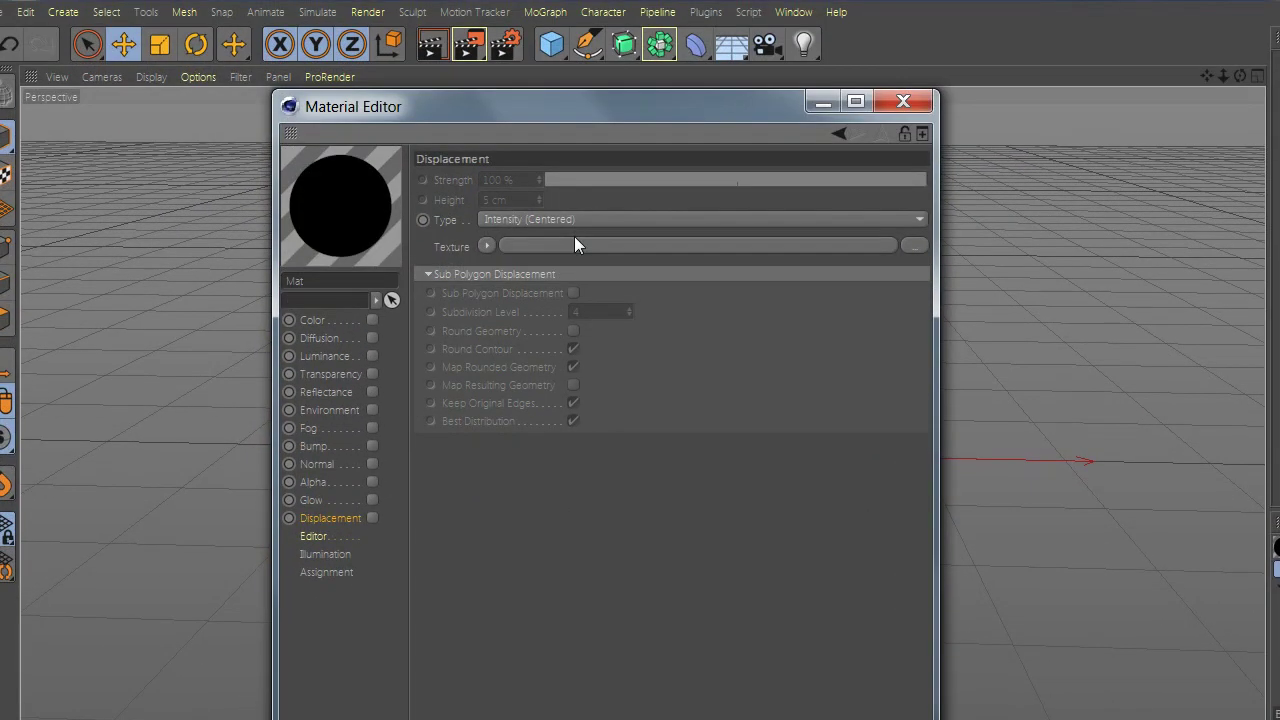
Step: Load displ.png as the snow material's Displacement texture
{"action": "left_click", "coordinate": [574, 245]}
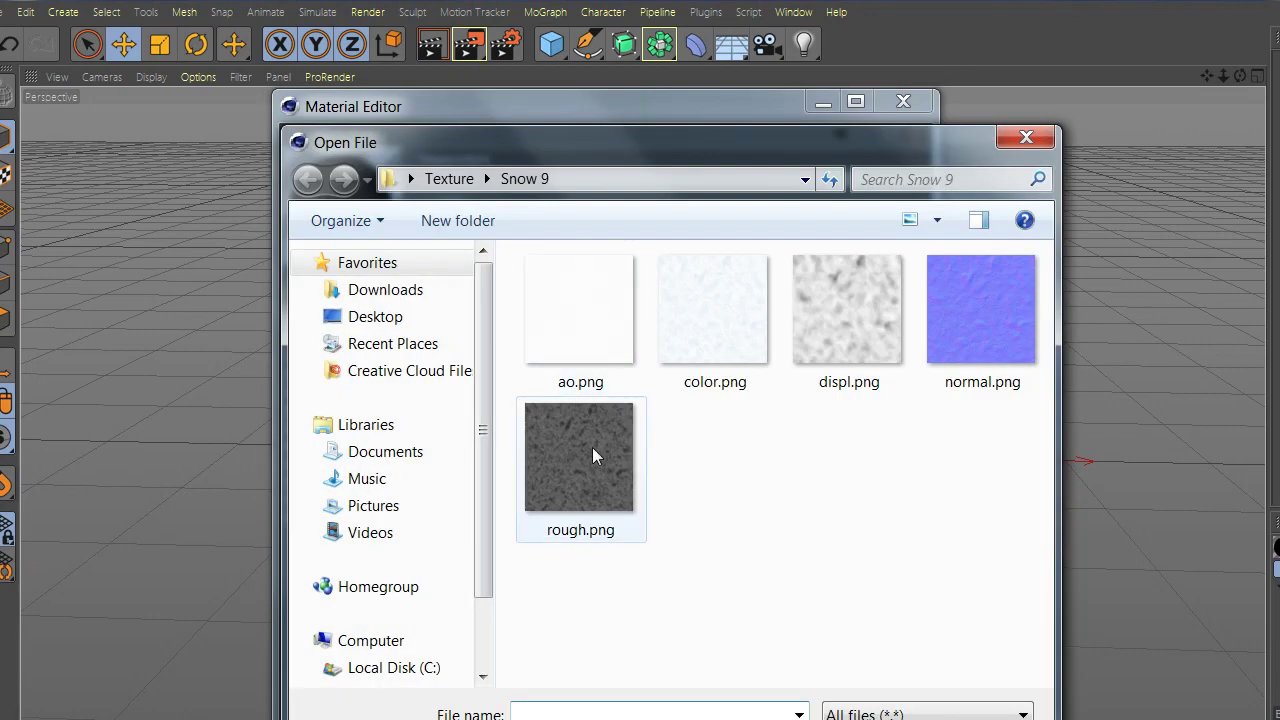
{"action": "left_click", "coordinate": [918, 342]}
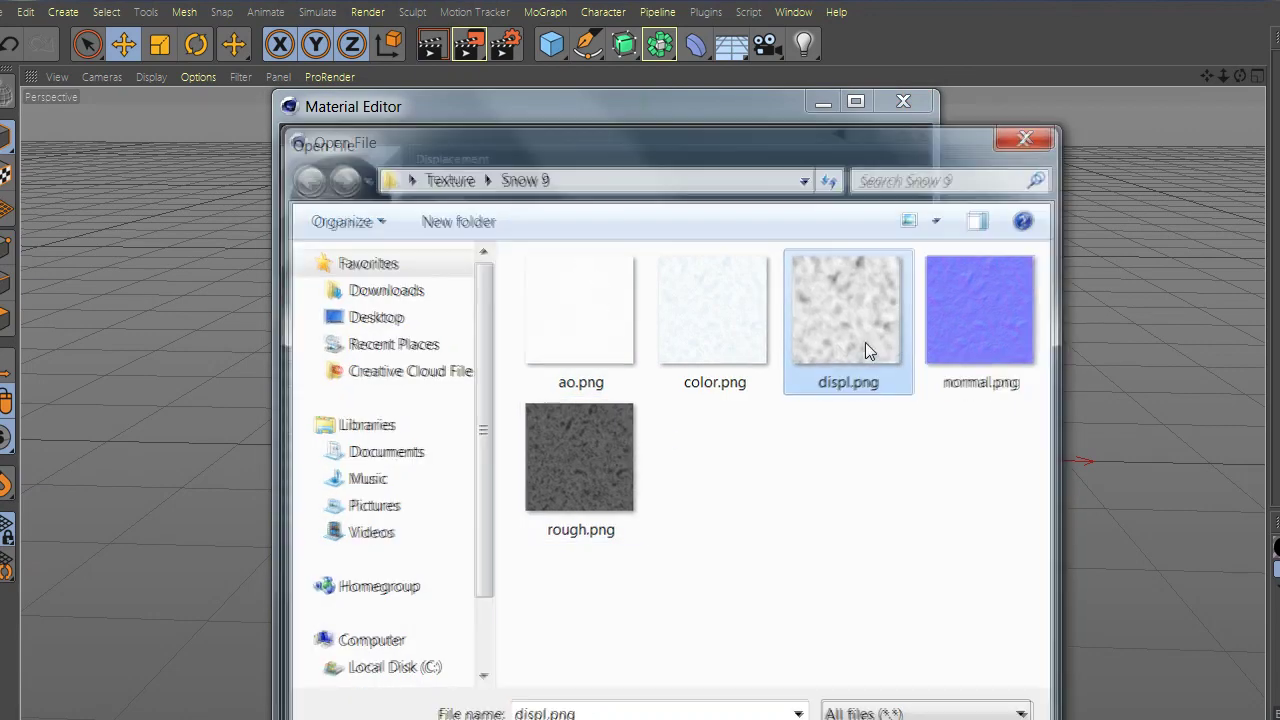
{"action": "double_click", "coordinate": [865, 342]}
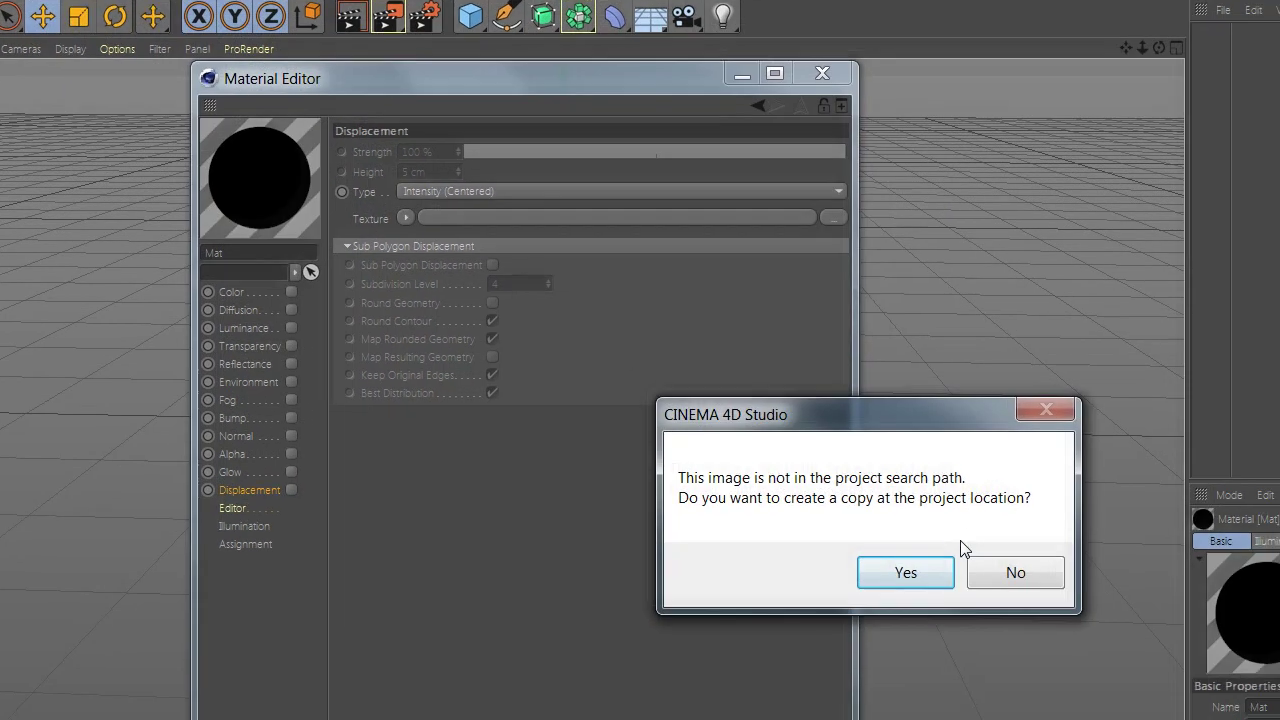
{"action": "left_click", "coordinate": [987, 600]}
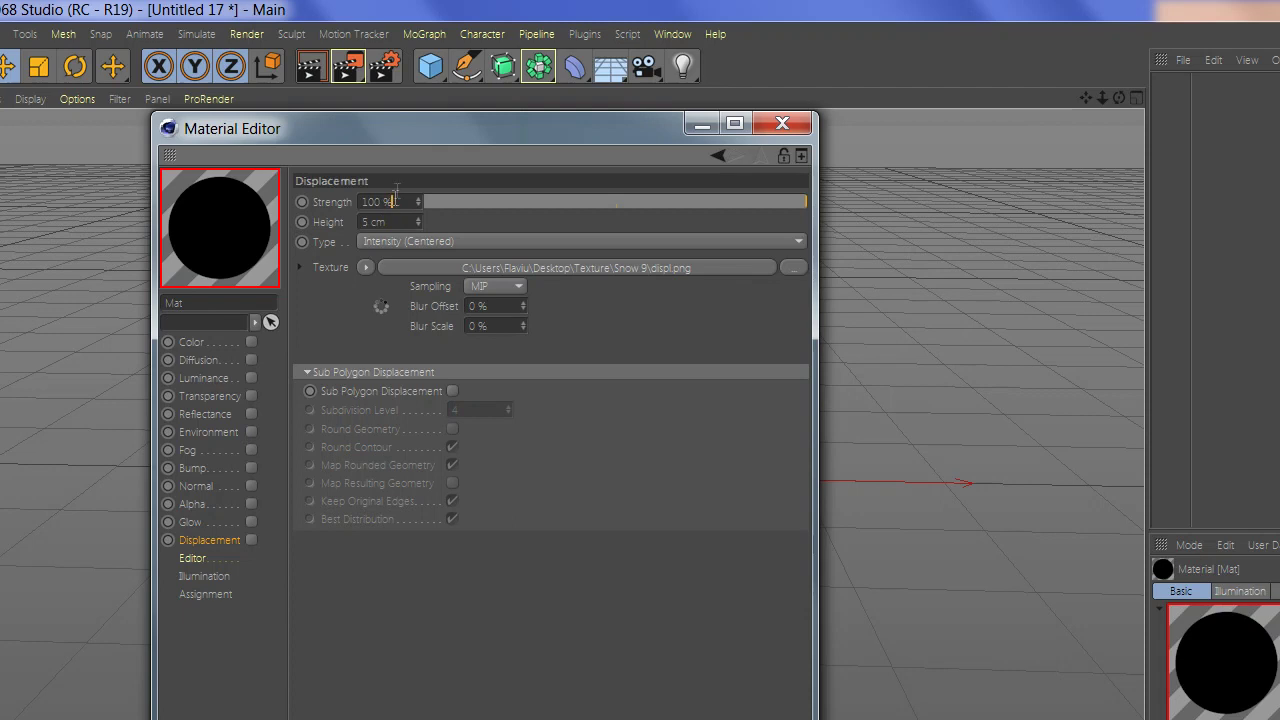
Step: Set displacement strength 25%, height 15 cm, and sub-polygon displacement at subdivision level 6
{"action": "type", "text": "25"}
{"action": "key", "text": "Tab"}
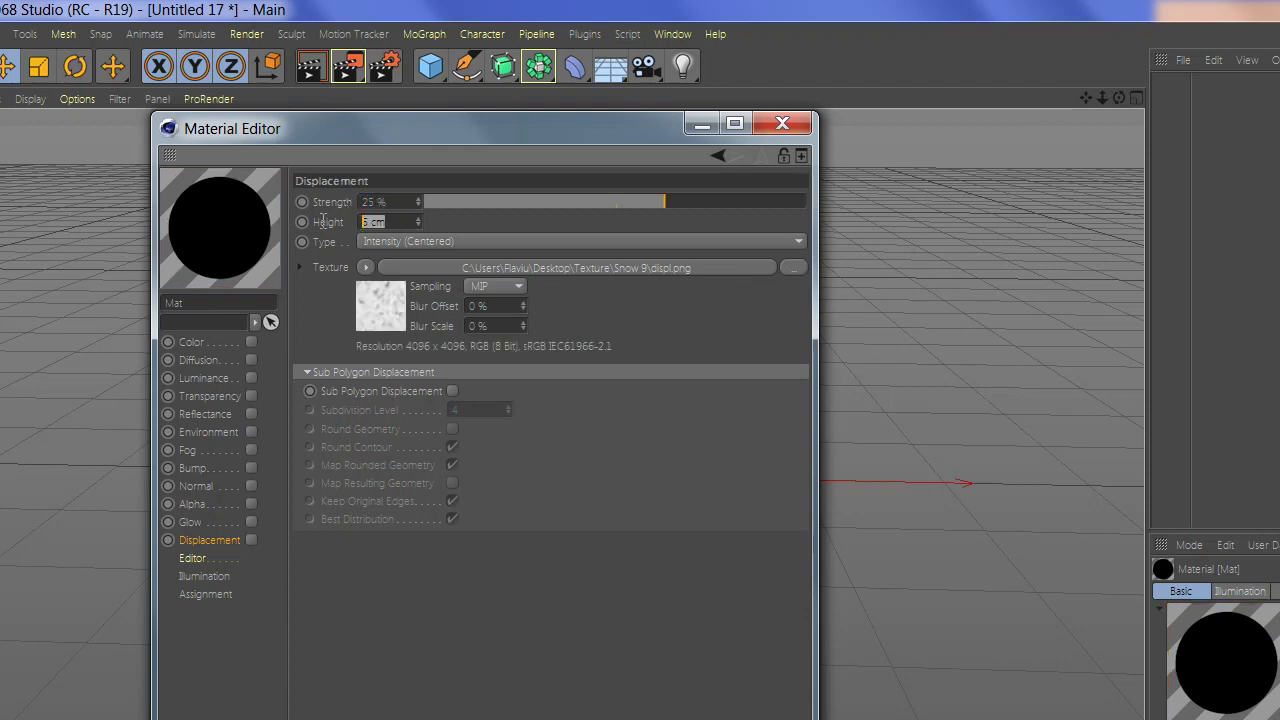
{"action": "type", "text": "15"}
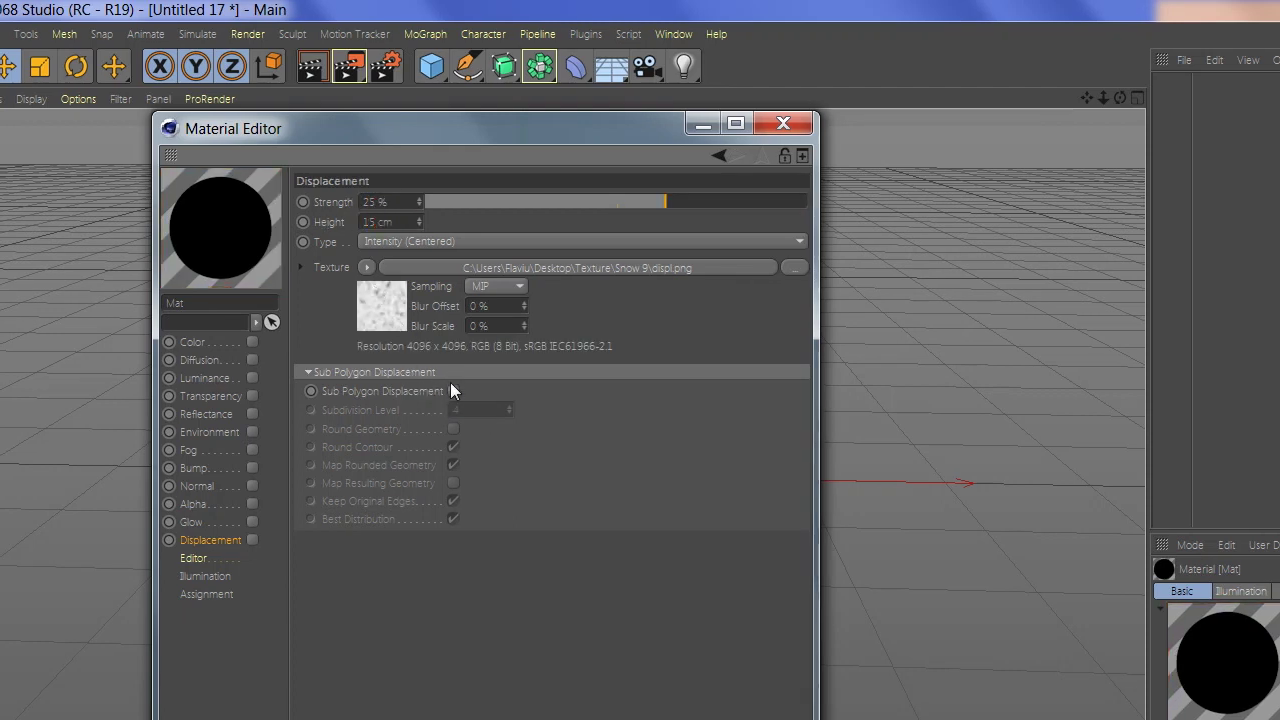
{"action": "left_click", "coordinate": [453, 391]}
{"action": "double_click", "coordinate": [480, 410]}
{"action": "type", "text": "6"}
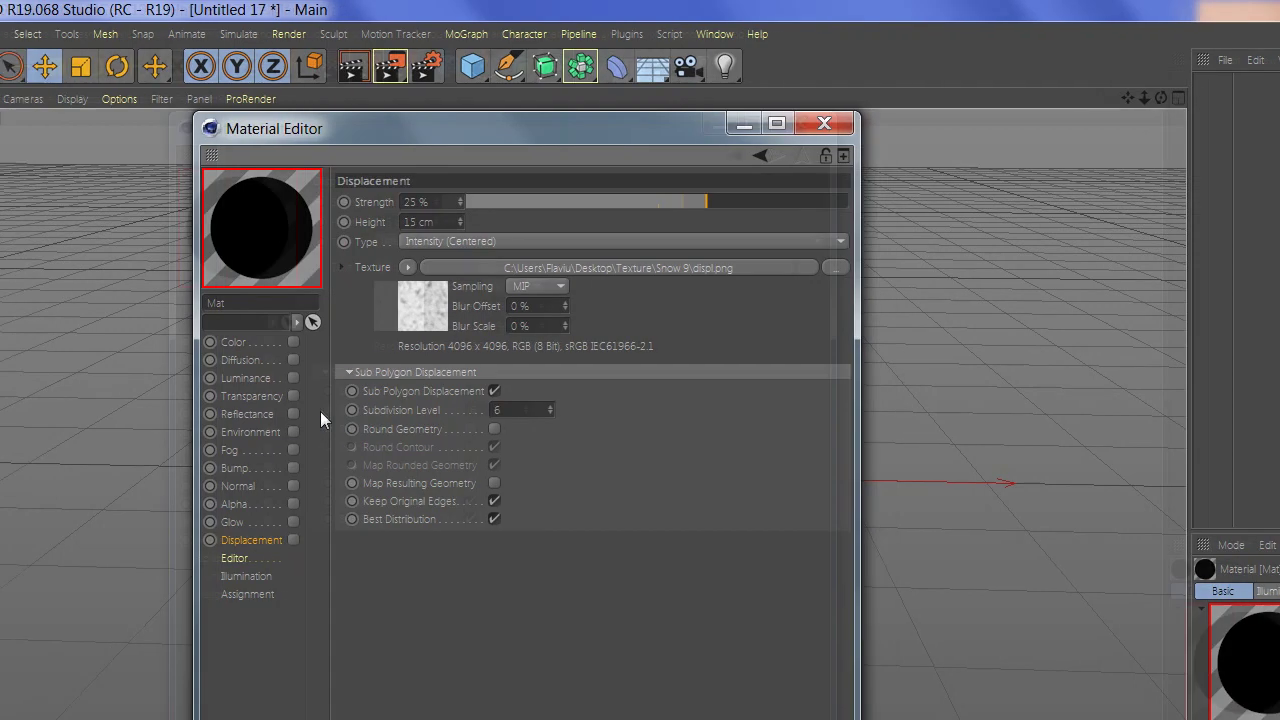
{"action": "left_click", "coordinate": [320, 413]}
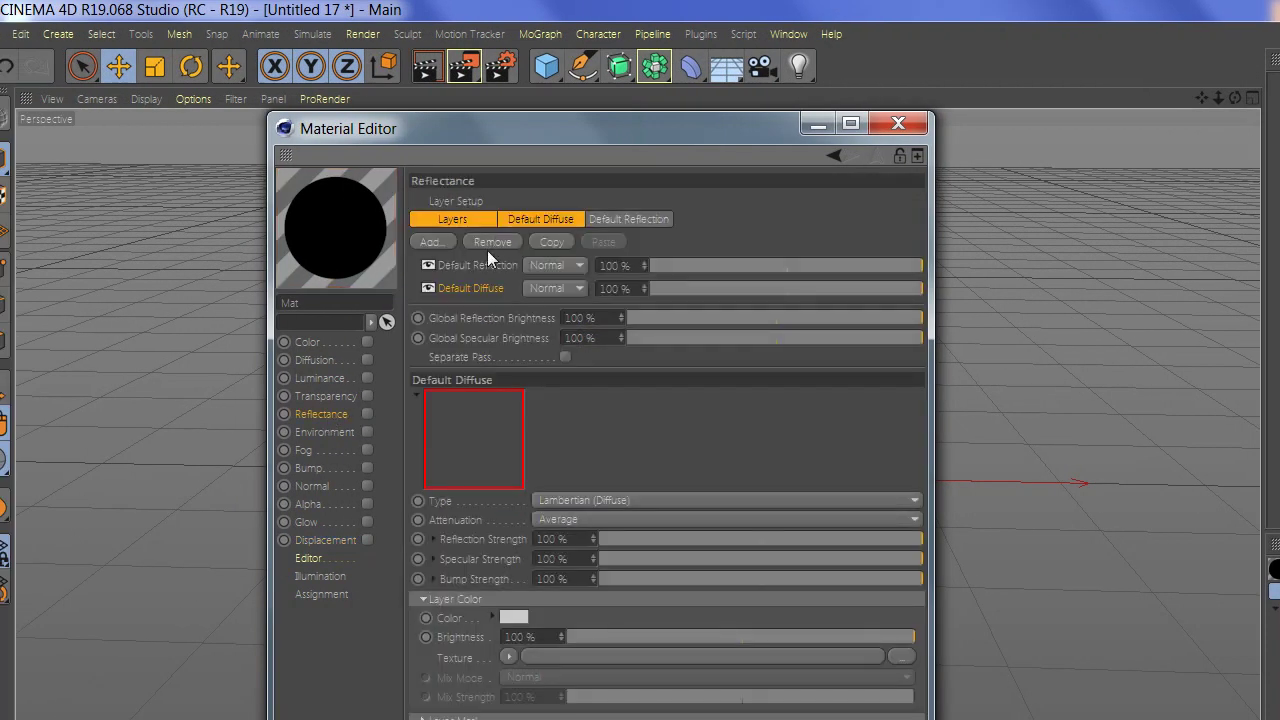
Step: Remove the default reflection and diffuse layers and add a GGX reflectance layer
{"action": "left_click", "coordinate": [488, 268]}
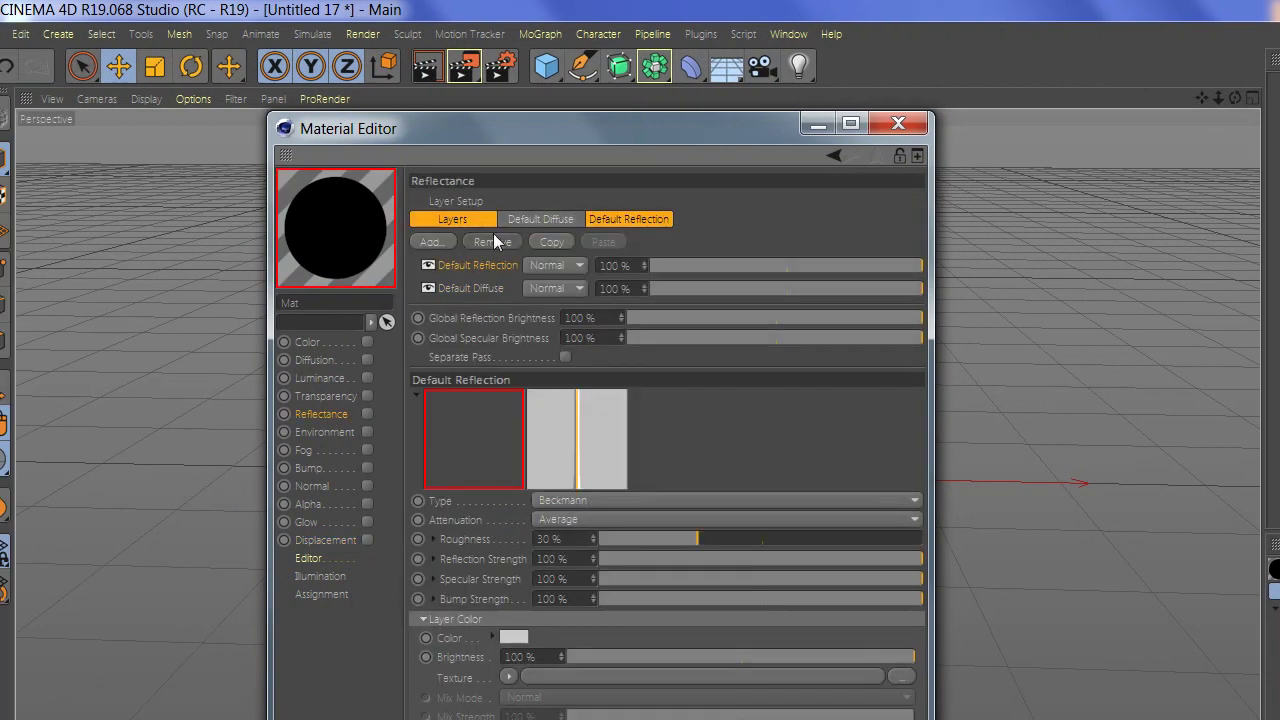
{"action": "left_click", "coordinate": [493, 240]}
{"action": "left_click", "coordinate": [493, 246]}
{"action": "left_click", "coordinate": [449, 246]}
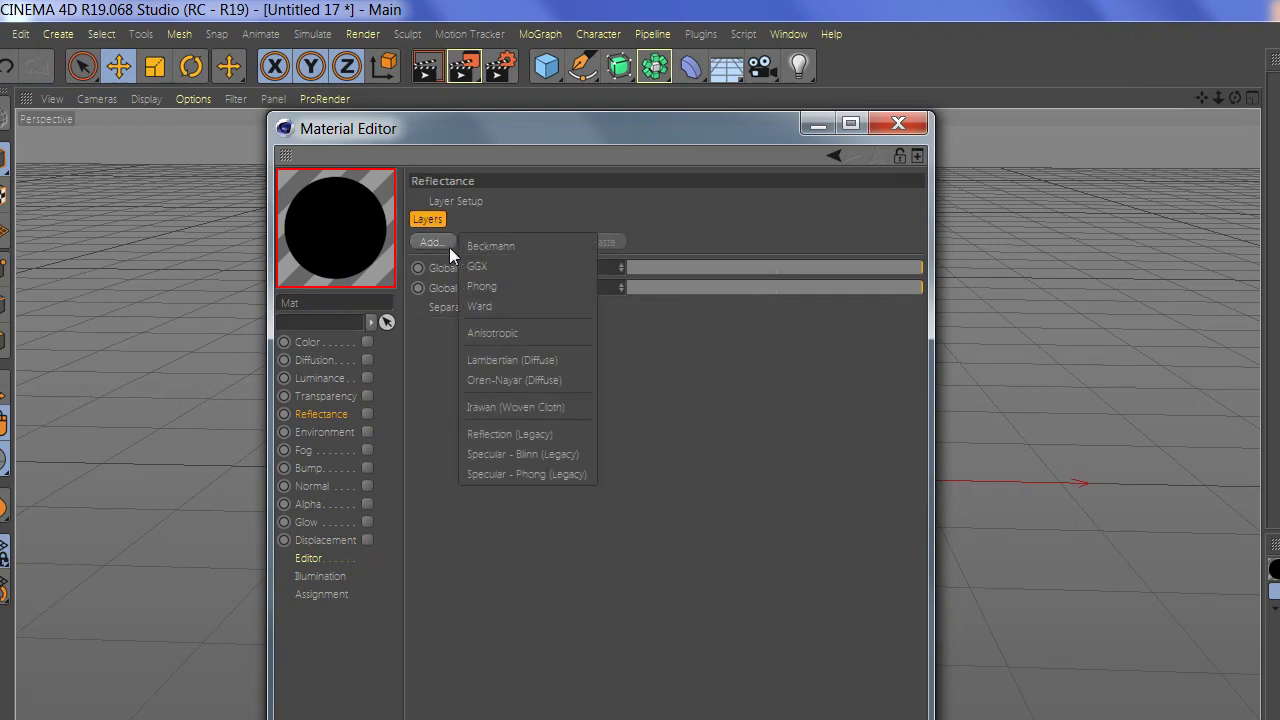
{"action": "left_click", "coordinate": [493, 270]}
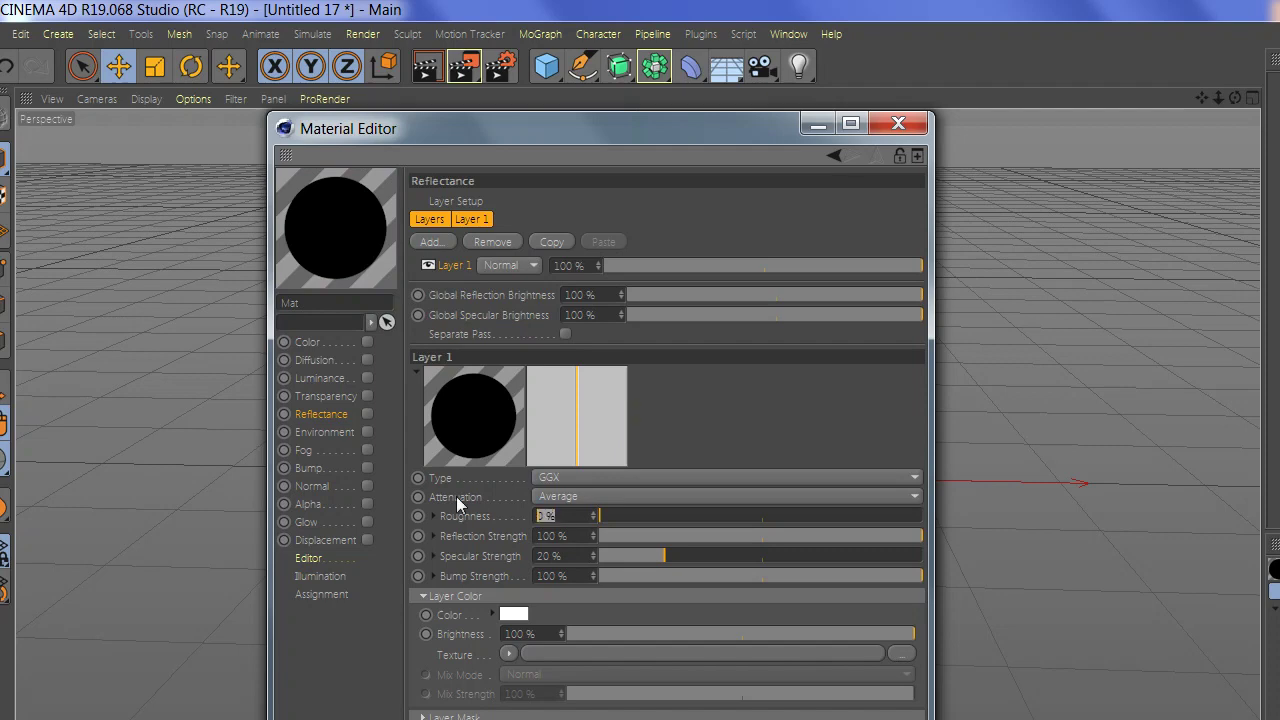
Step: Give the GGX layer 95% roughness, 5% strength, a rough.png texture and Dielectric Fresnel
{"action": "type", "text": "95"}
{"action": "left_click", "coordinate": [580, 555]}
{"action": "type", "text": "5"}
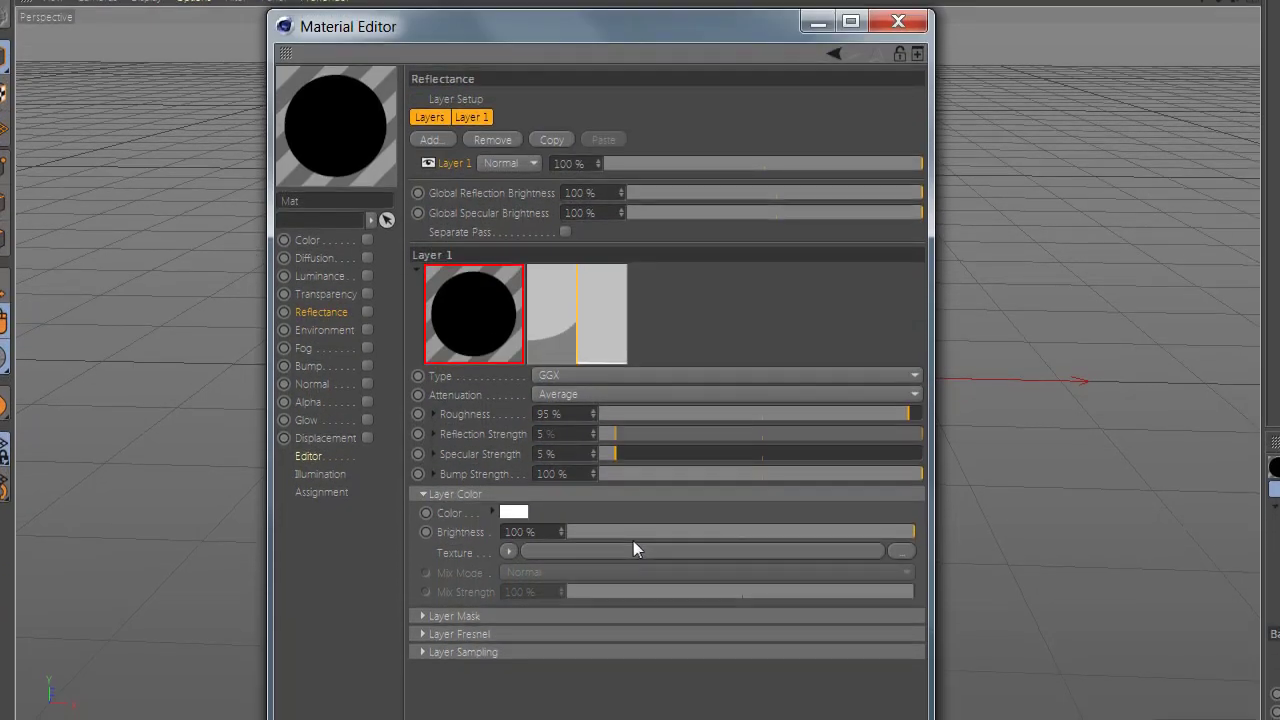
{"action": "left_click", "coordinate": [633, 540]}
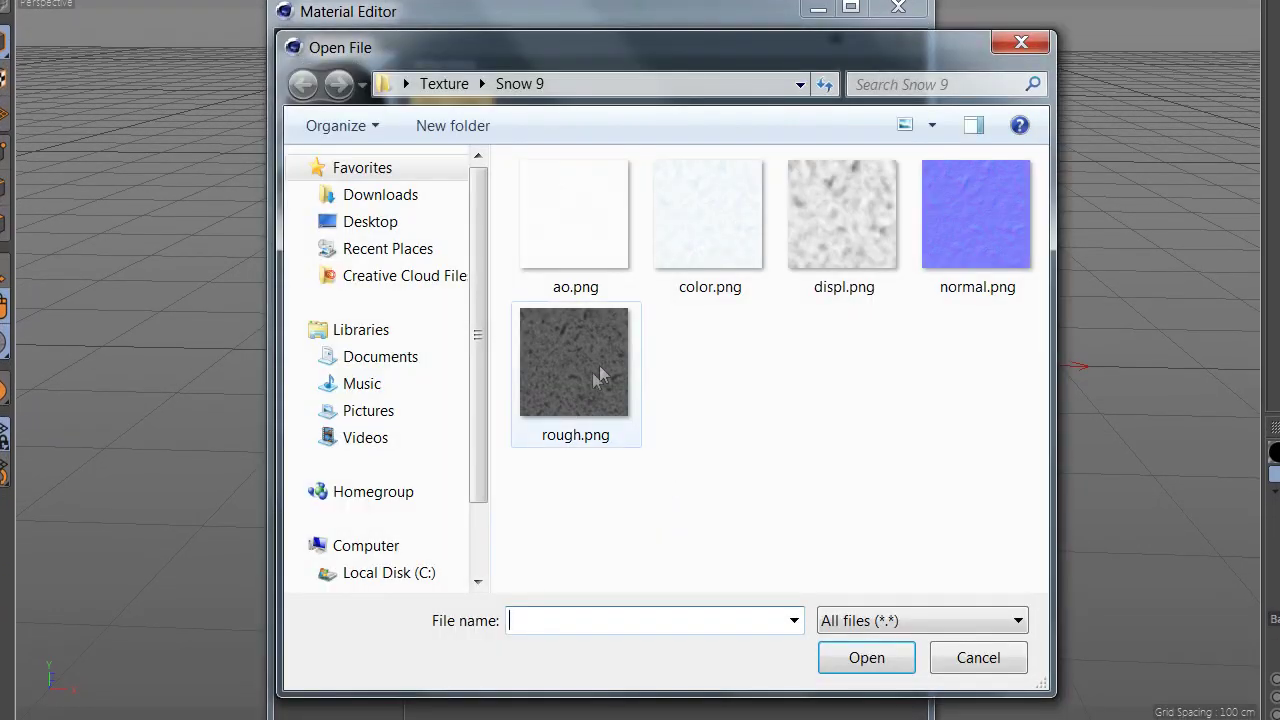
{"action": "double_click", "coordinate": [597, 368]}
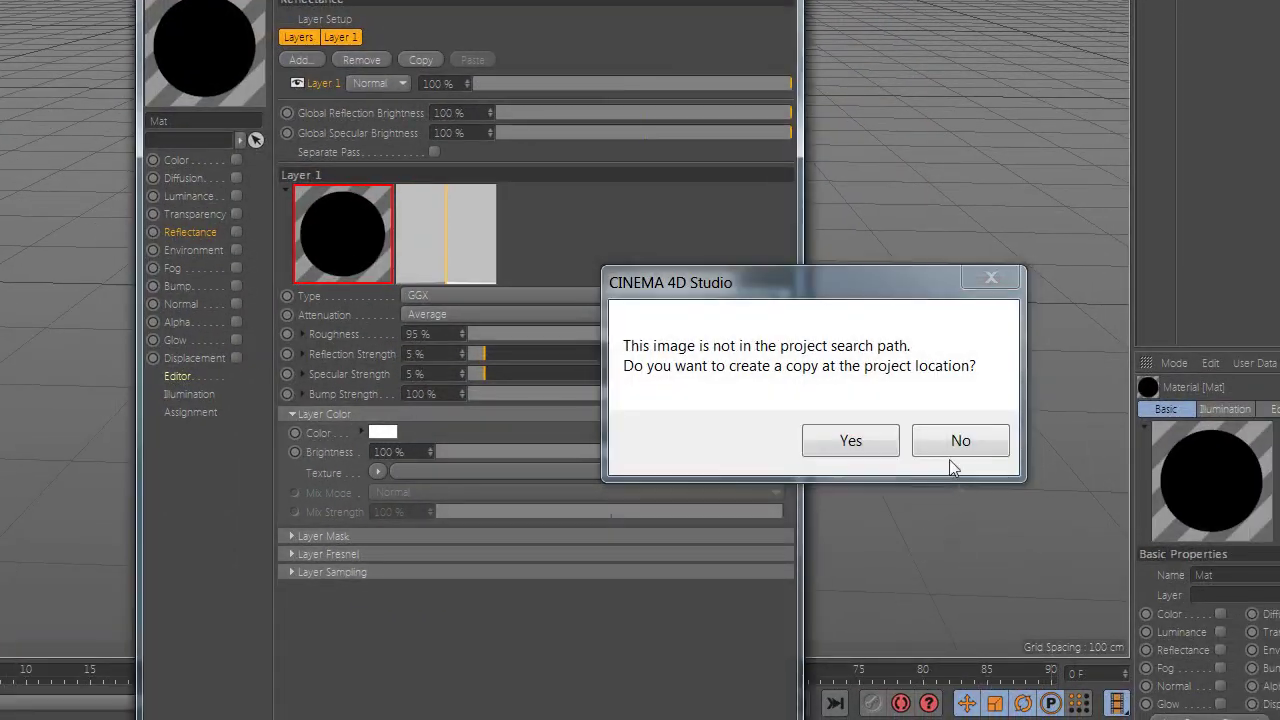
{"action": "left_click", "coordinate": [953, 450]}
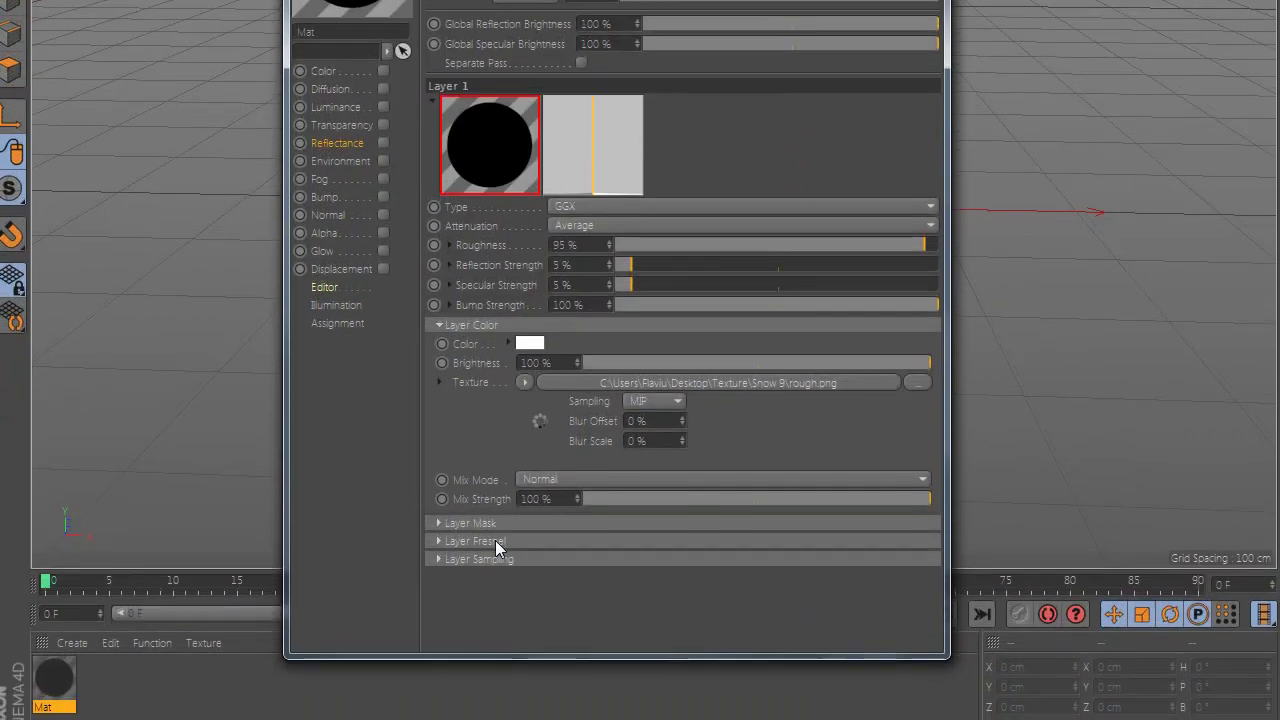
{"action": "left_click", "coordinate": [495, 541]}
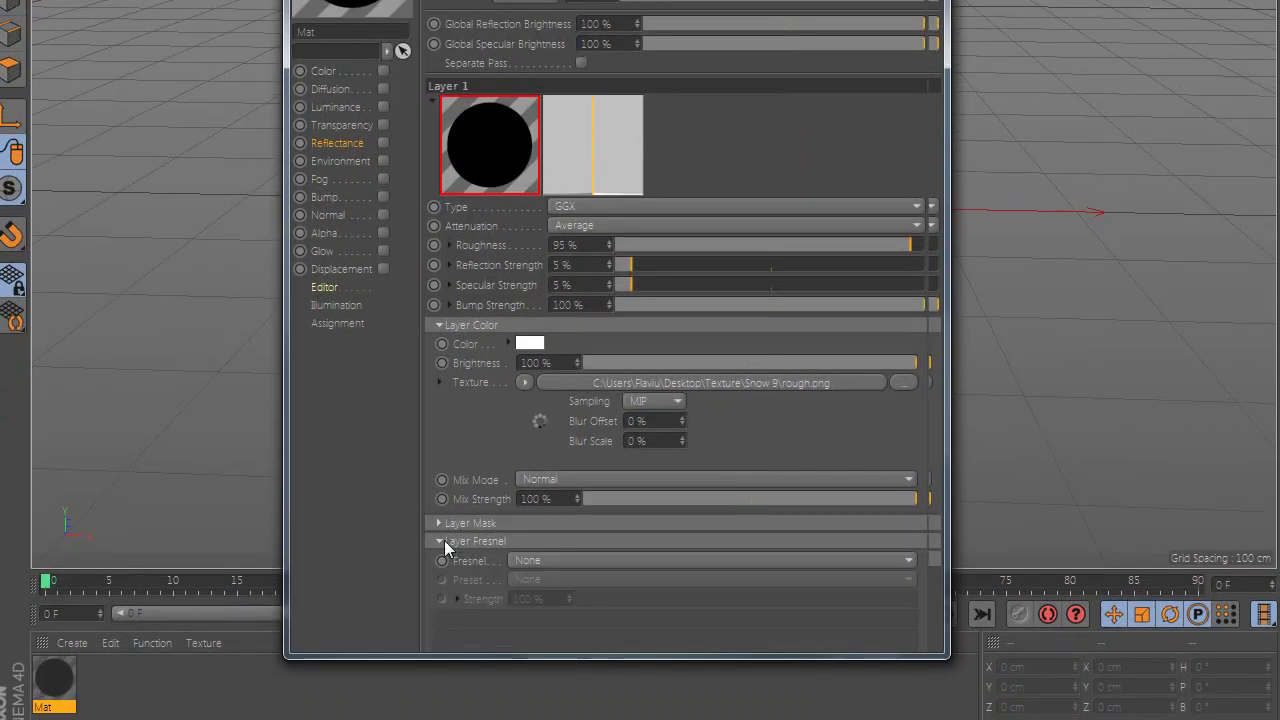
{"action": "left_click", "coordinate": [566, 535]}
{"action": "left_click", "coordinate": [580, 545]}
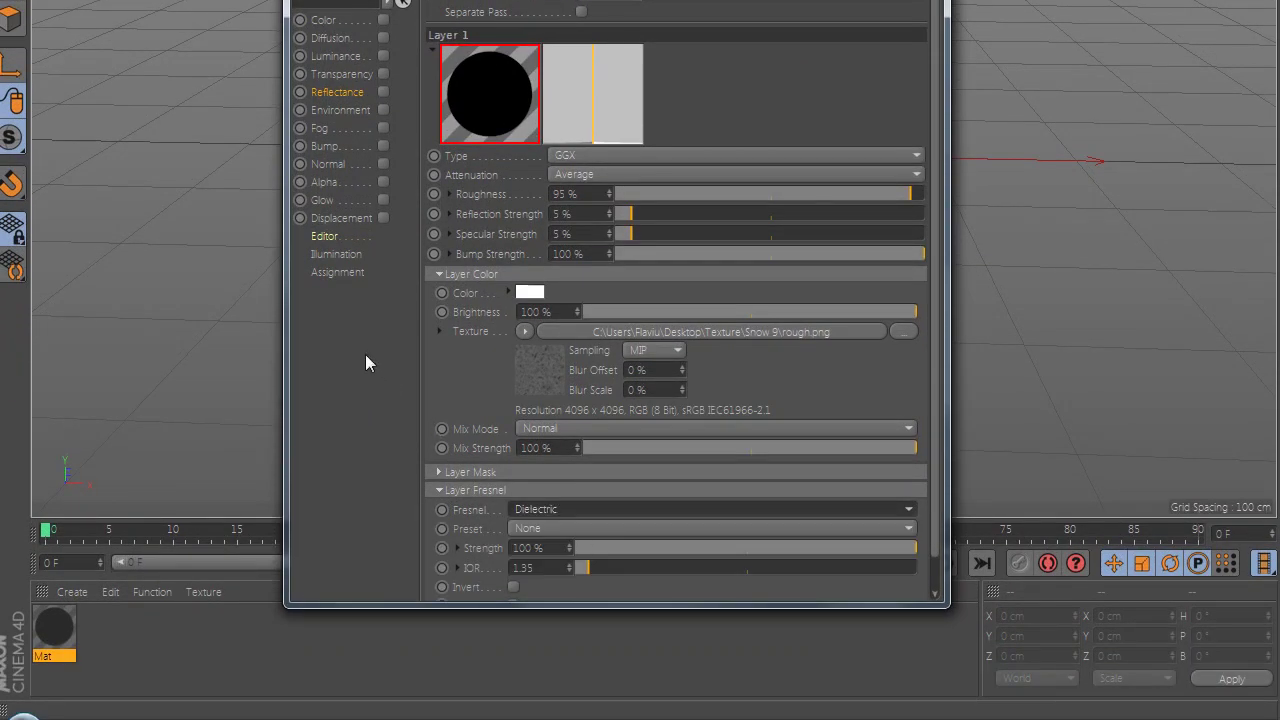
Step: Enable the Normal, Displacement, Color and Diffusion channels
{"action": "left_click", "coordinate": [384, 299]}
{"action": "left_click", "coordinate": [384, 354]}
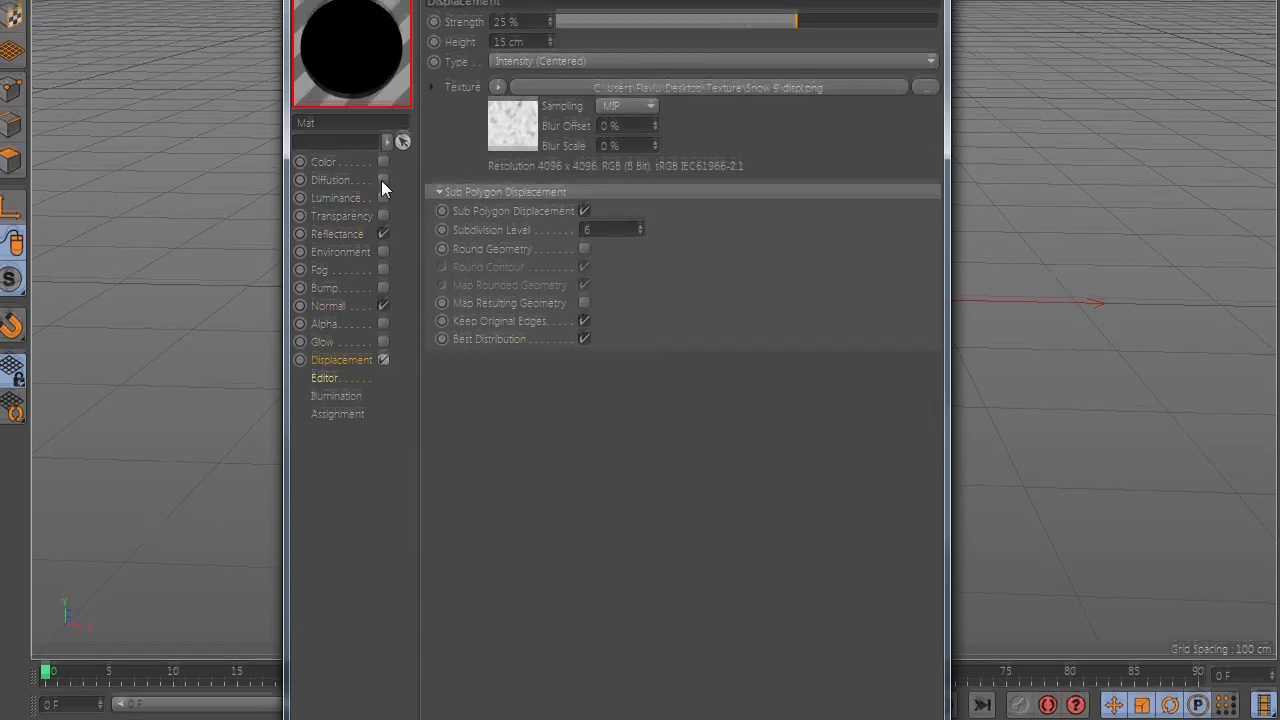
{"action": "left_click", "coordinate": [382, 180]}
{"action": "left_click", "coordinate": [382, 181]}
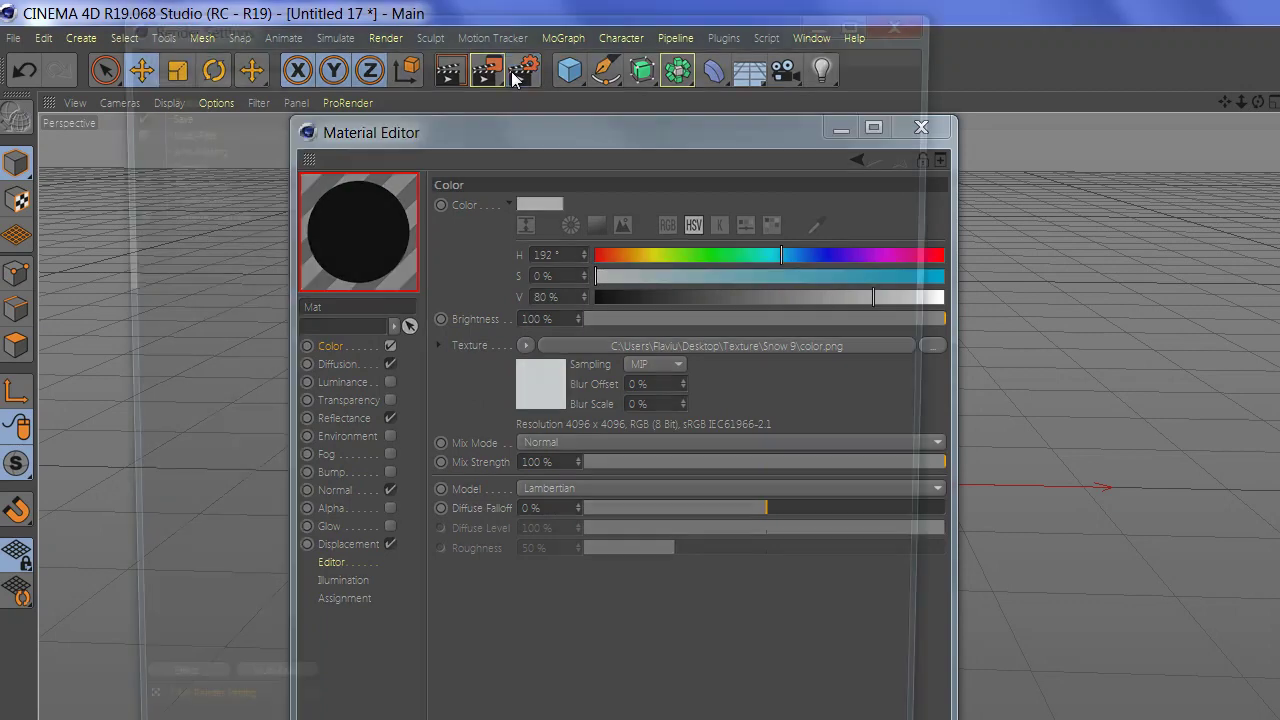
Step: Add Global Illumination and Ambient Occlusion effects in the render settings
{"action": "left_click", "coordinate": [513, 72]}
{"action": "left_click", "coordinate": [160, 544]}
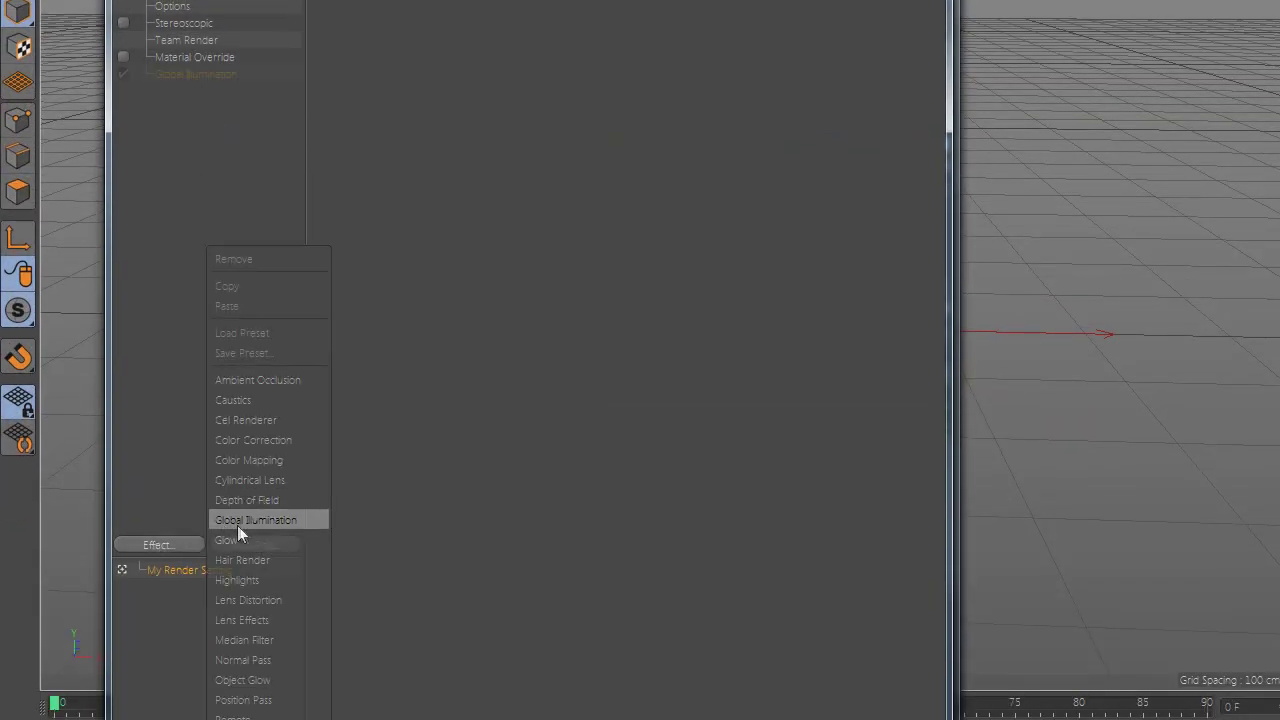
{"action": "left_click", "coordinate": [240, 520]}
{"action": "left_click", "coordinate": [160, 544]}
{"action": "left_click", "coordinate": [268, 400]}
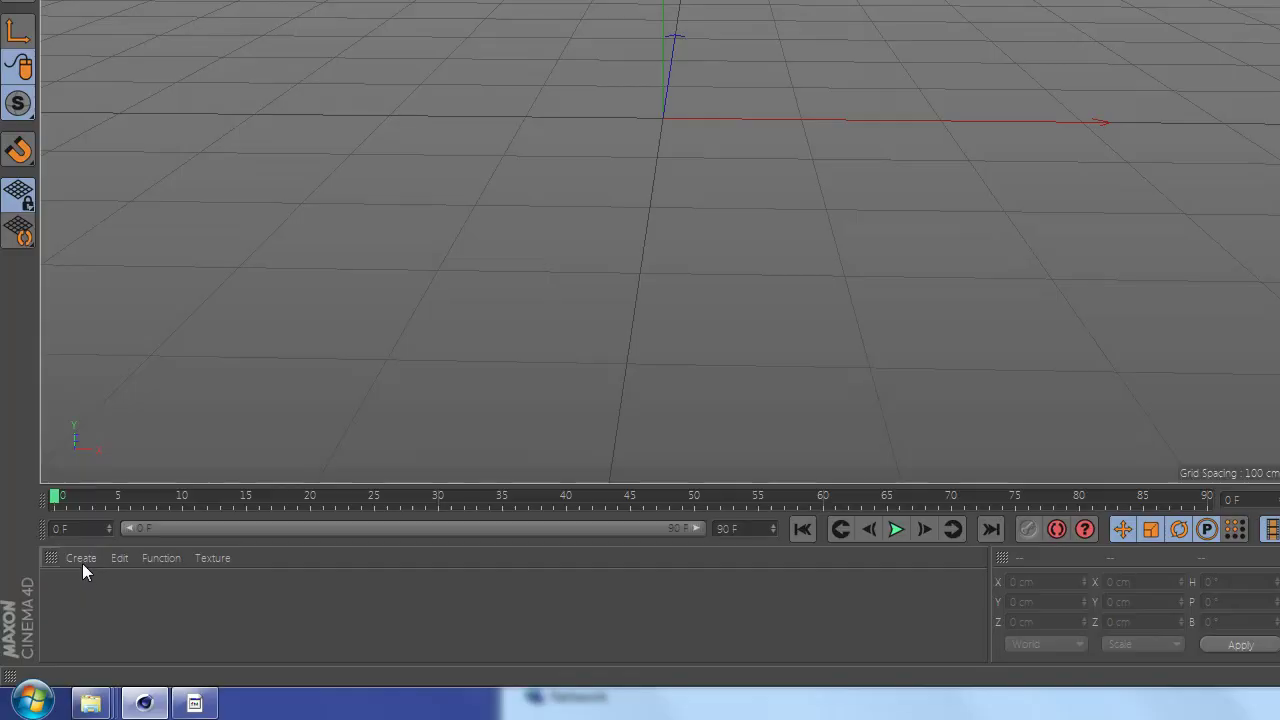
Step: Create a new material named Mat and open it in the Material Editor
{"action": "left_click", "coordinate": [82, 563]}
{"action": "left_click", "coordinate": [106, 375]}
{"action": "double_click", "coordinate": [77, 579]}
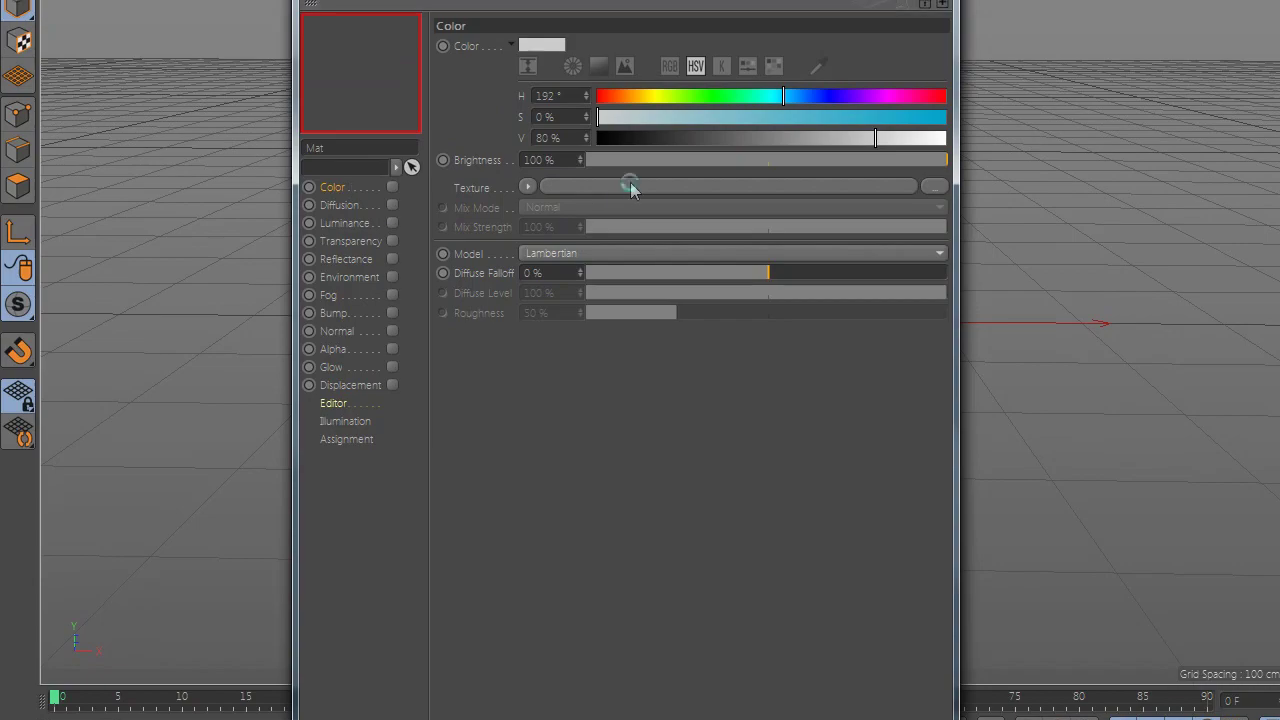
Step: Load Sand 8's color.jpg into the Color texture and ao.jpg into the Diffusion texture
{"action": "left_click", "coordinate": [631, 187]}
{"action": "left_click", "coordinate": [880, 237]}
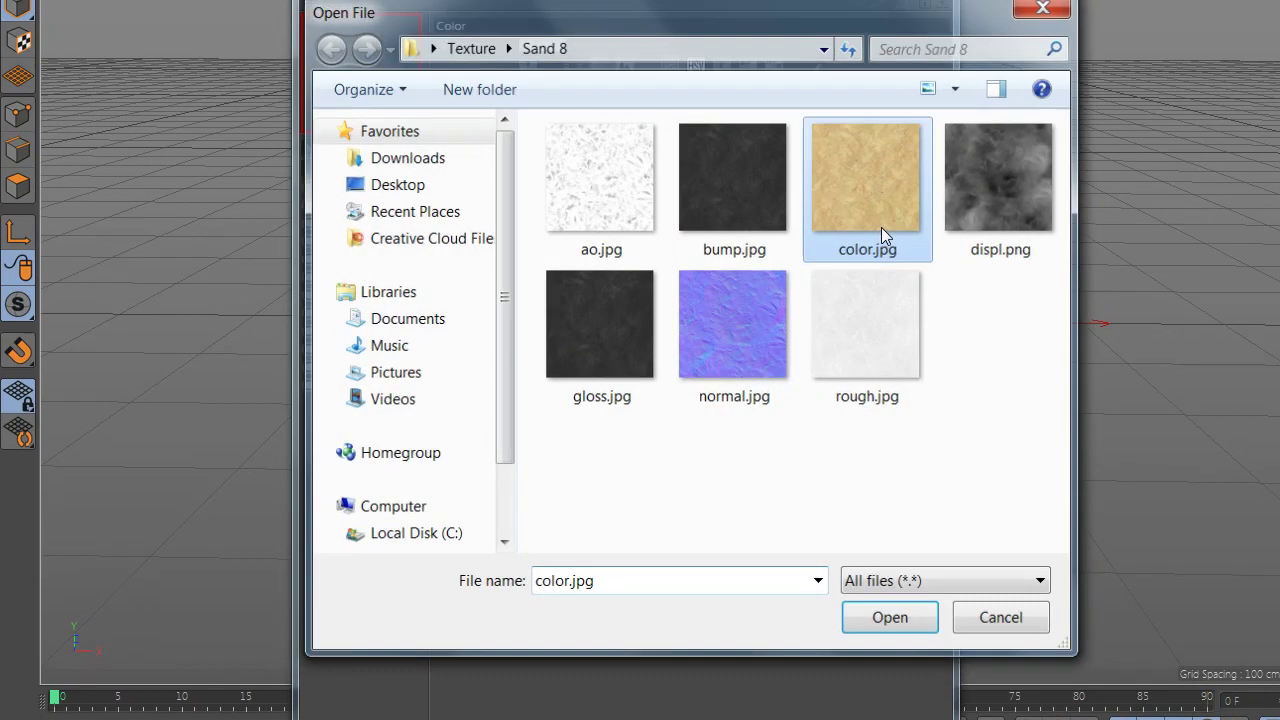
{"action": "left_click", "coordinate": [880, 237]}
{"action": "left_click", "coordinate": [962, 477]}
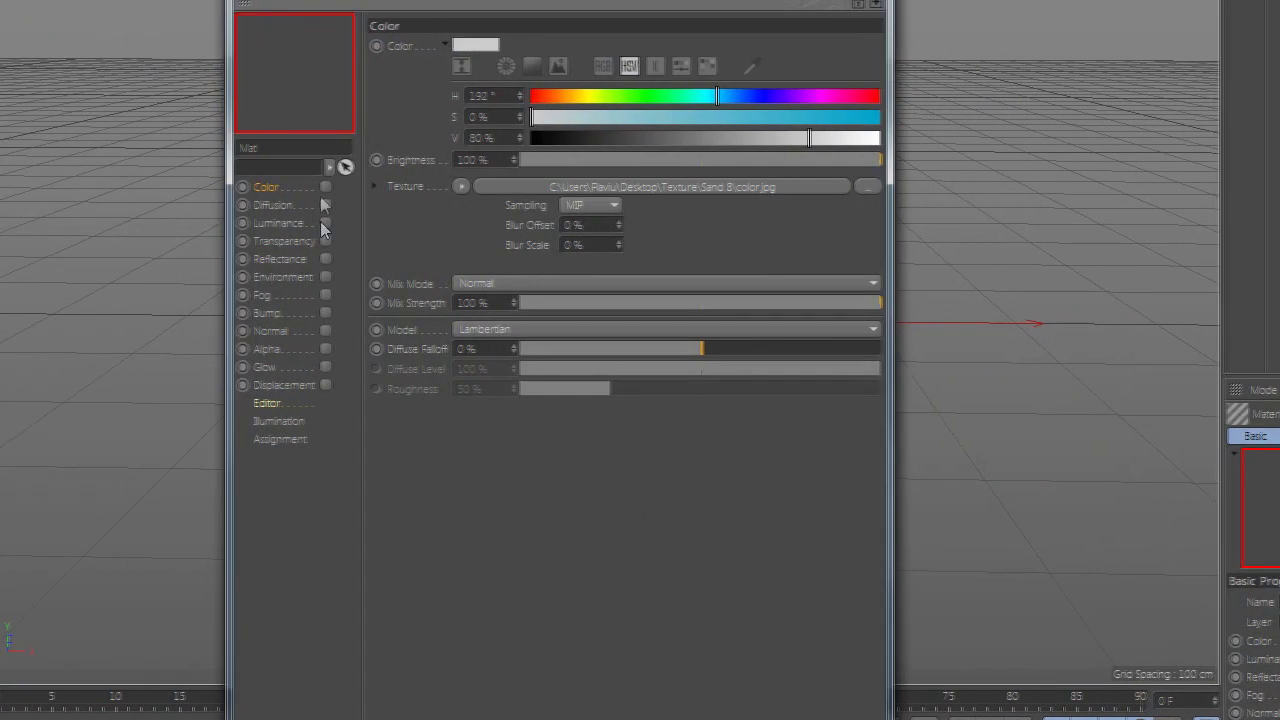
{"action": "left_click", "coordinate": [330, 206]}
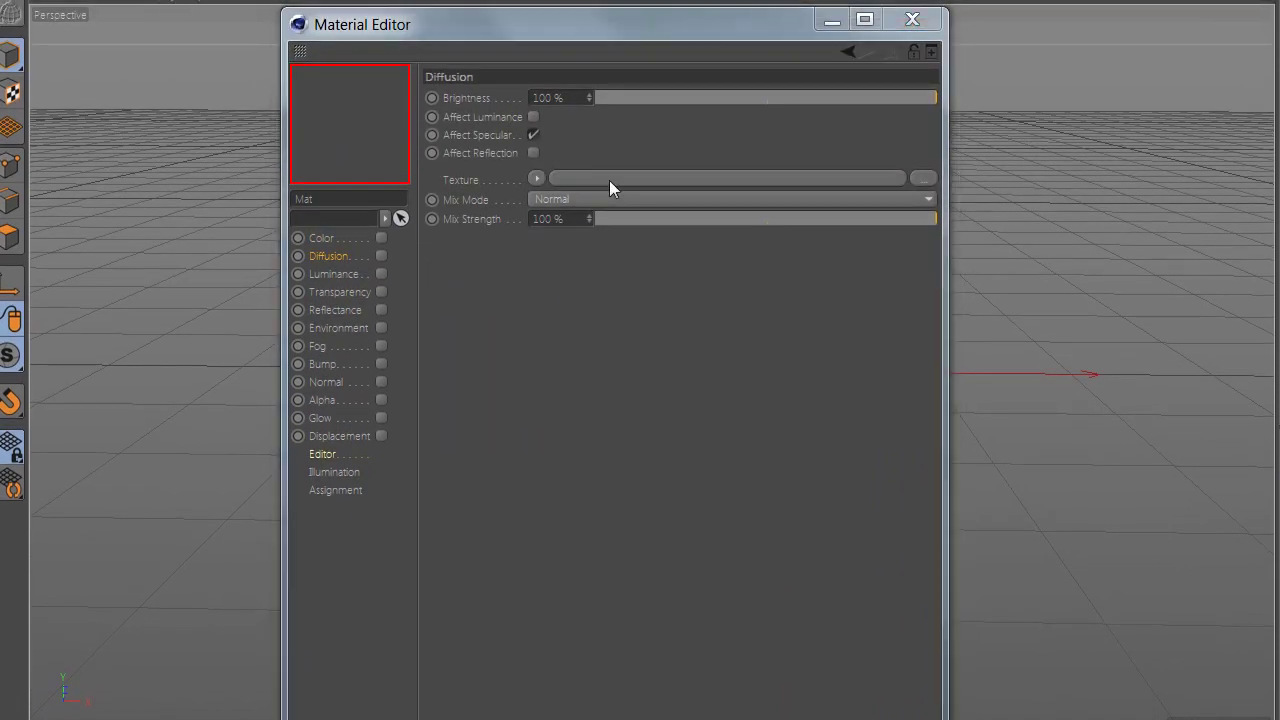
{"action": "left_click", "coordinate": [613, 188]}
{"action": "double_click", "coordinate": [594, 249]}
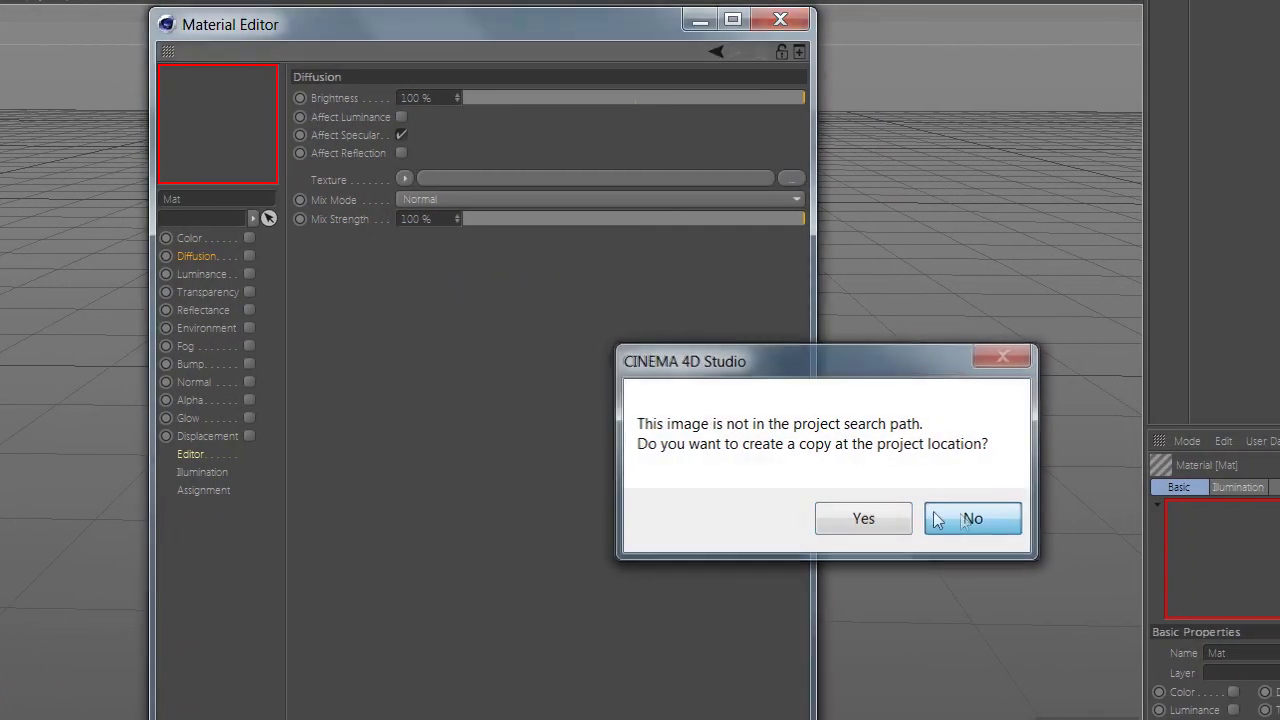
{"action": "left_click", "coordinate": [938, 520]}
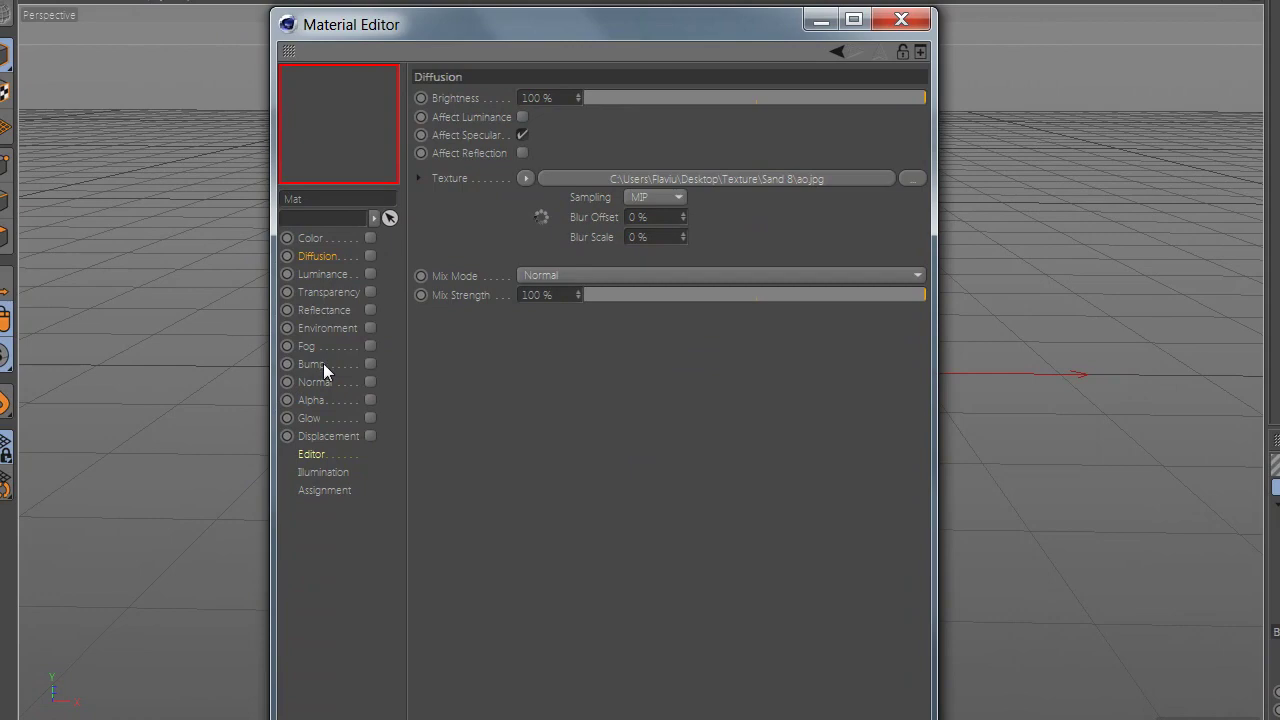
Step: Pick bump.jpg from the Sand 8 folder as the Bump texture
{"action": "left_click", "coordinate": [323, 364]}
{"action": "left_click", "coordinate": [587, 184]}
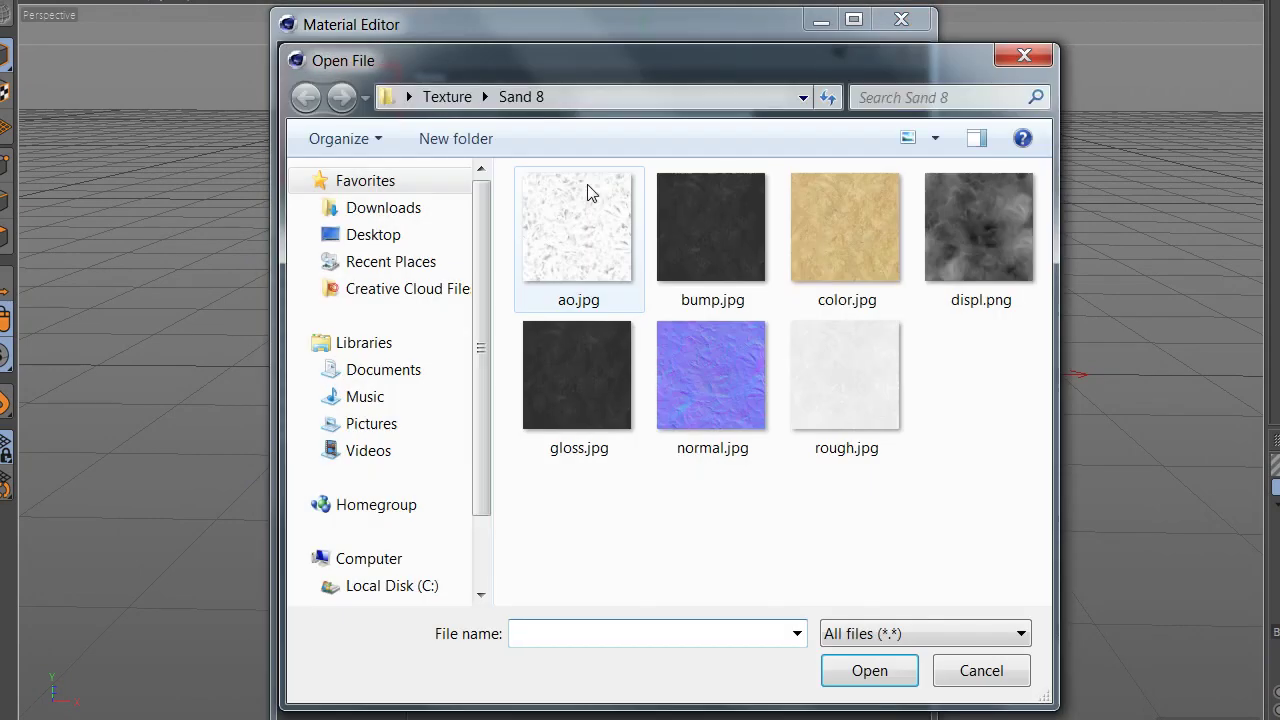
{"action": "left_click", "coordinate": [714, 233]}
{"action": "double_click", "coordinate": [714, 233]}
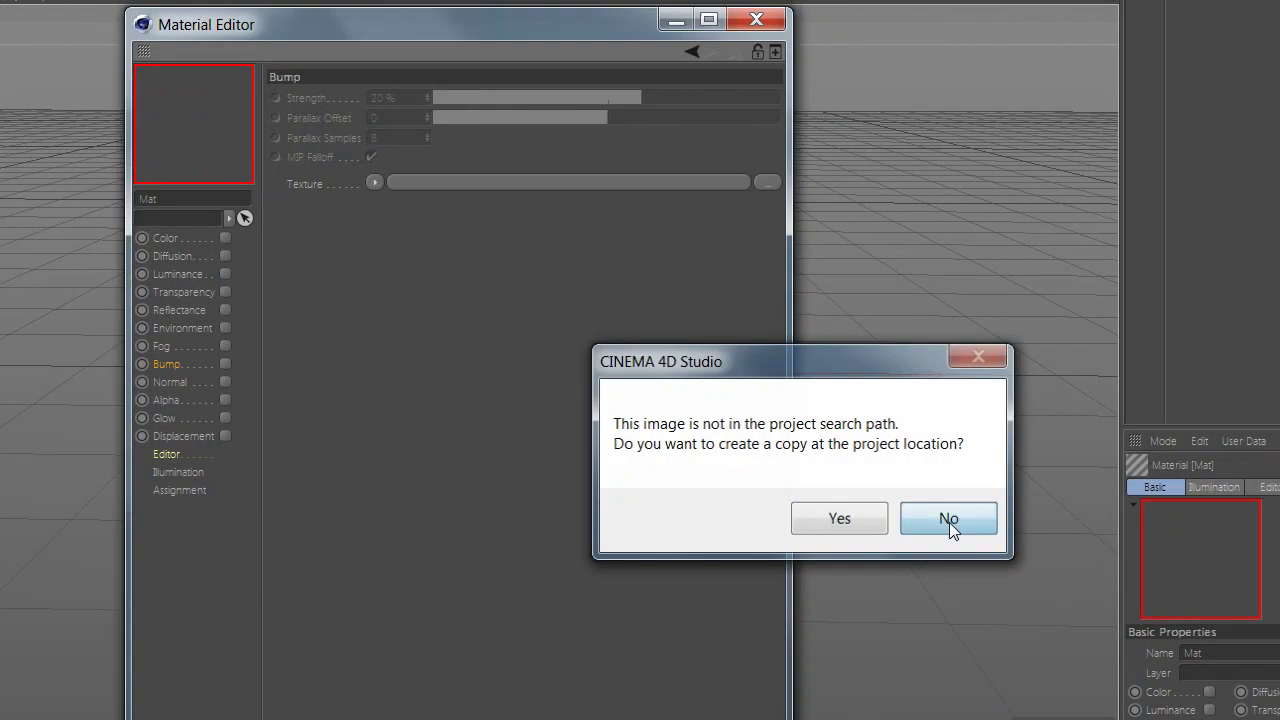
Step: Keep bump.jpg outside the project and load normal.jpg as the Normal map
{"action": "left_click", "coordinate": [948, 522]}
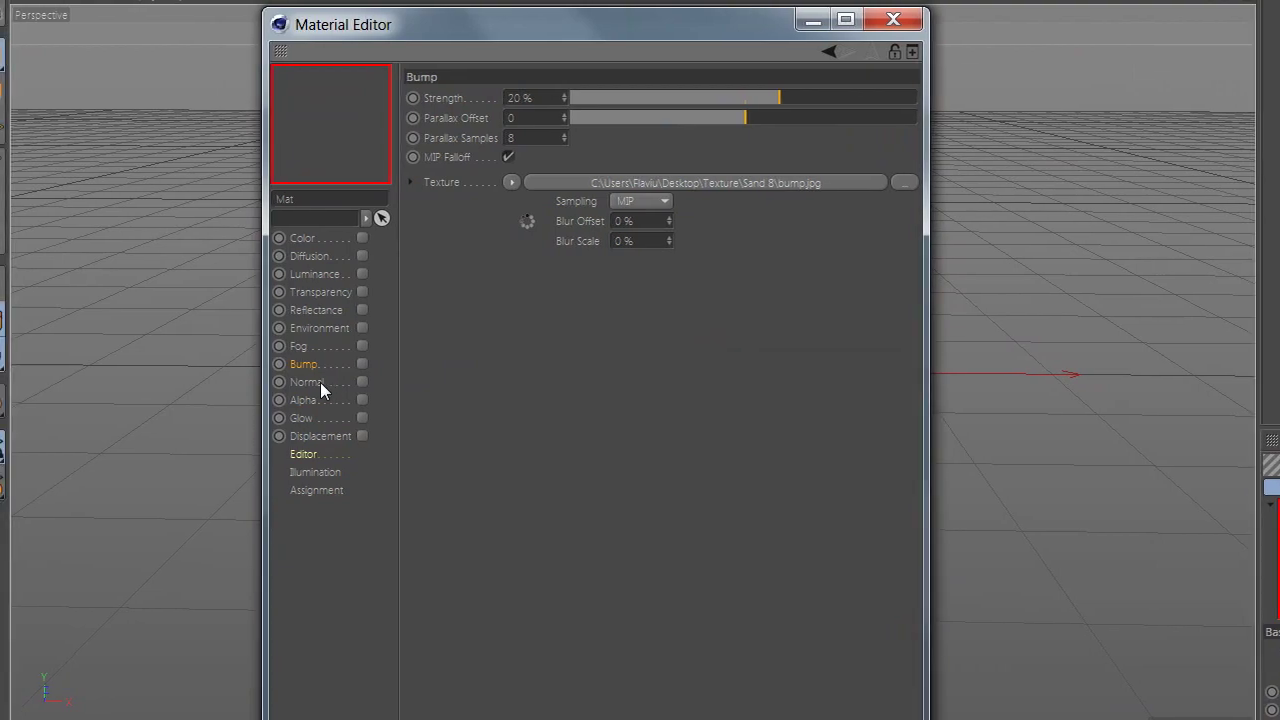
{"action": "left_click", "coordinate": [318, 382]}
{"action": "left_click", "coordinate": [610, 214]}
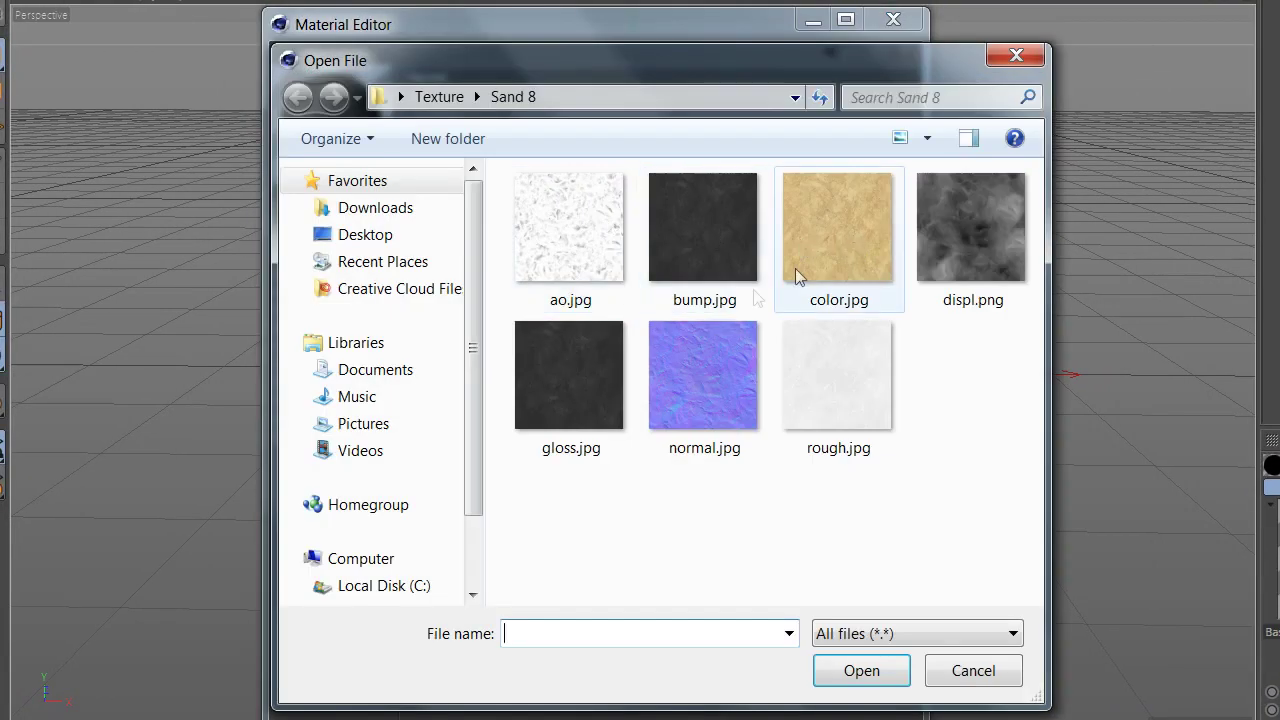
{"action": "double_click", "coordinate": [704, 372]}
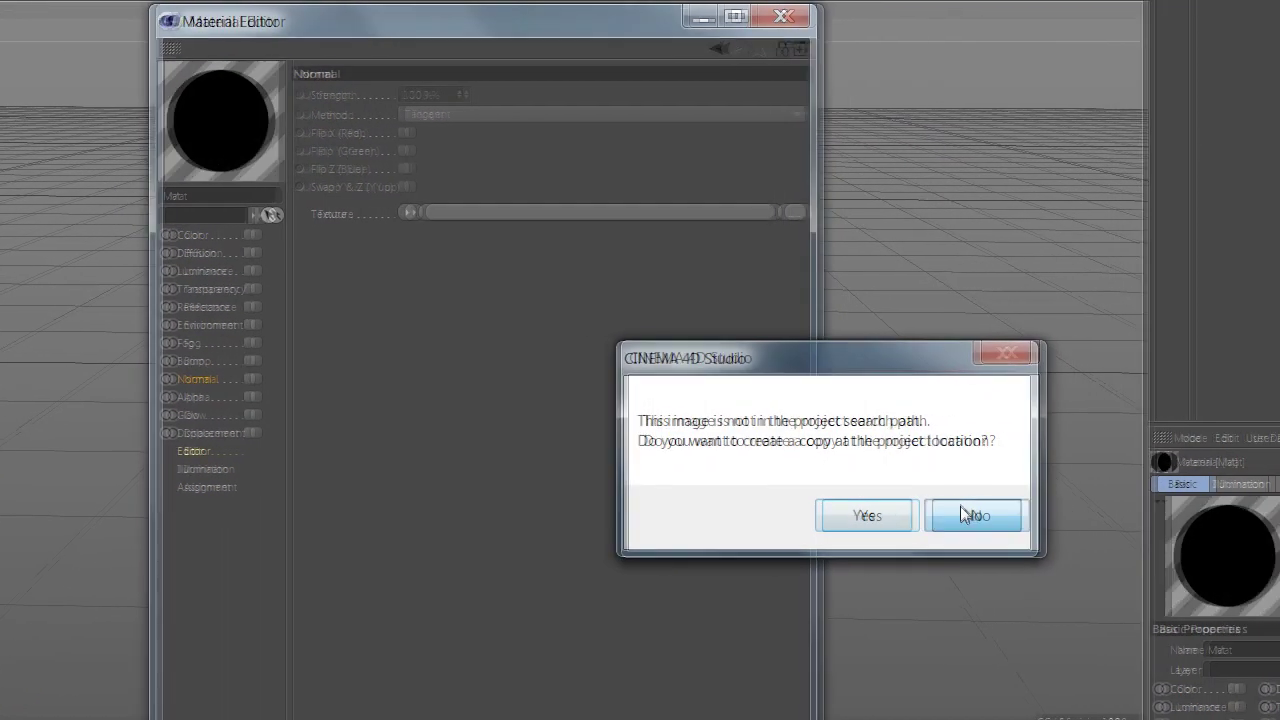
{"action": "left_click", "coordinate": [960, 506]}
Step: Load displ.png for Displacement with Sub Polygon Displacement on and 20 cm height
{"action": "left_click", "coordinate": [355, 434]}
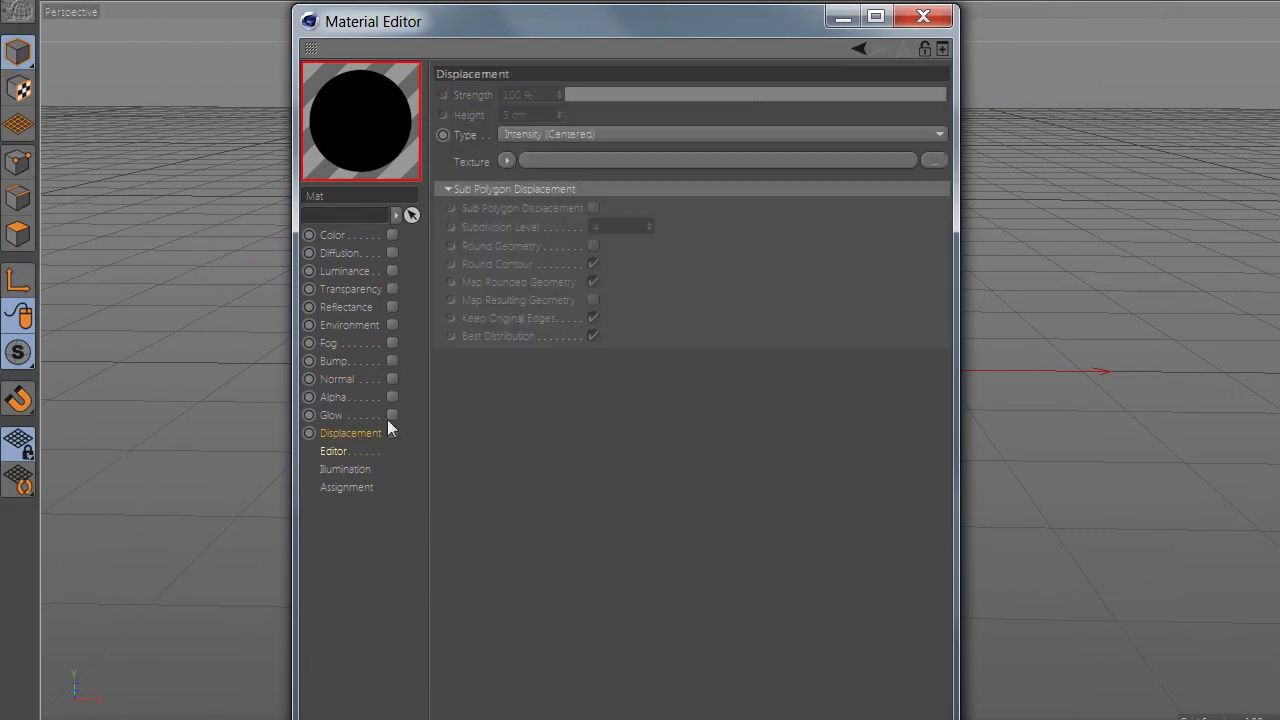
{"action": "left_click", "coordinate": [592, 181]}
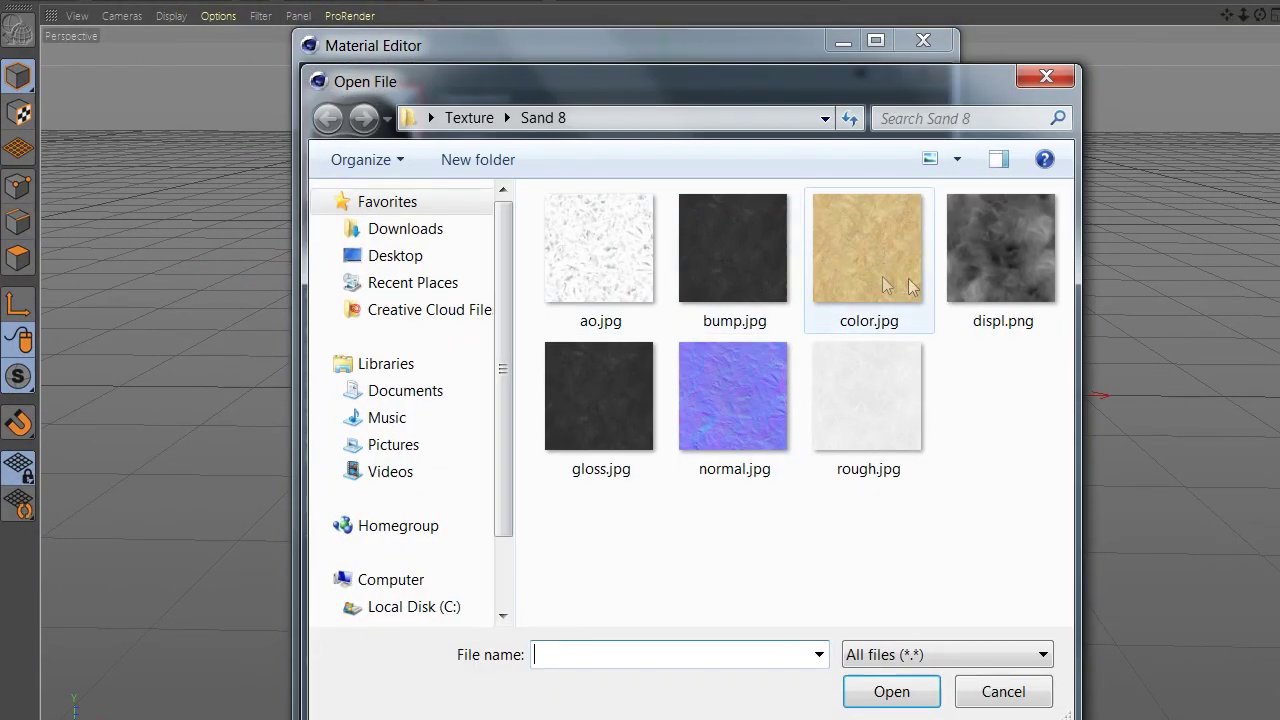
{"action": "double_click", "coordinate": [960, 286]}
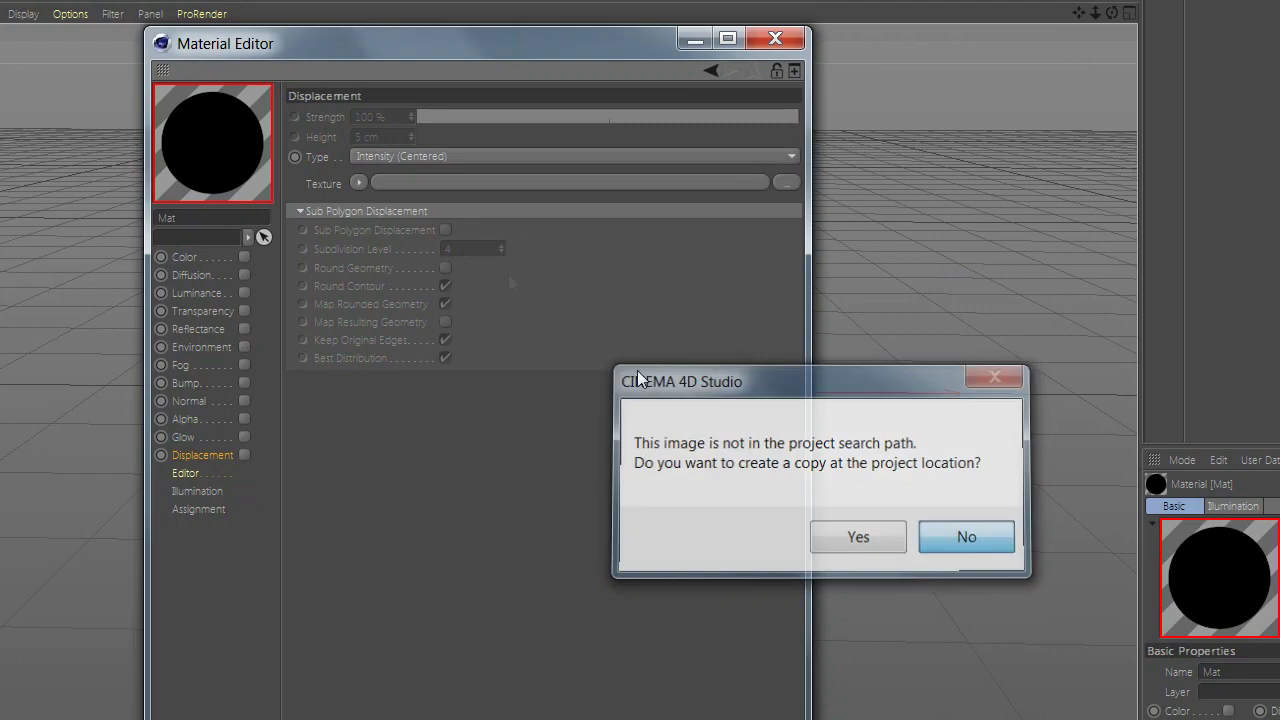
{"action": "left_click", "coordinate": [966, 534]}
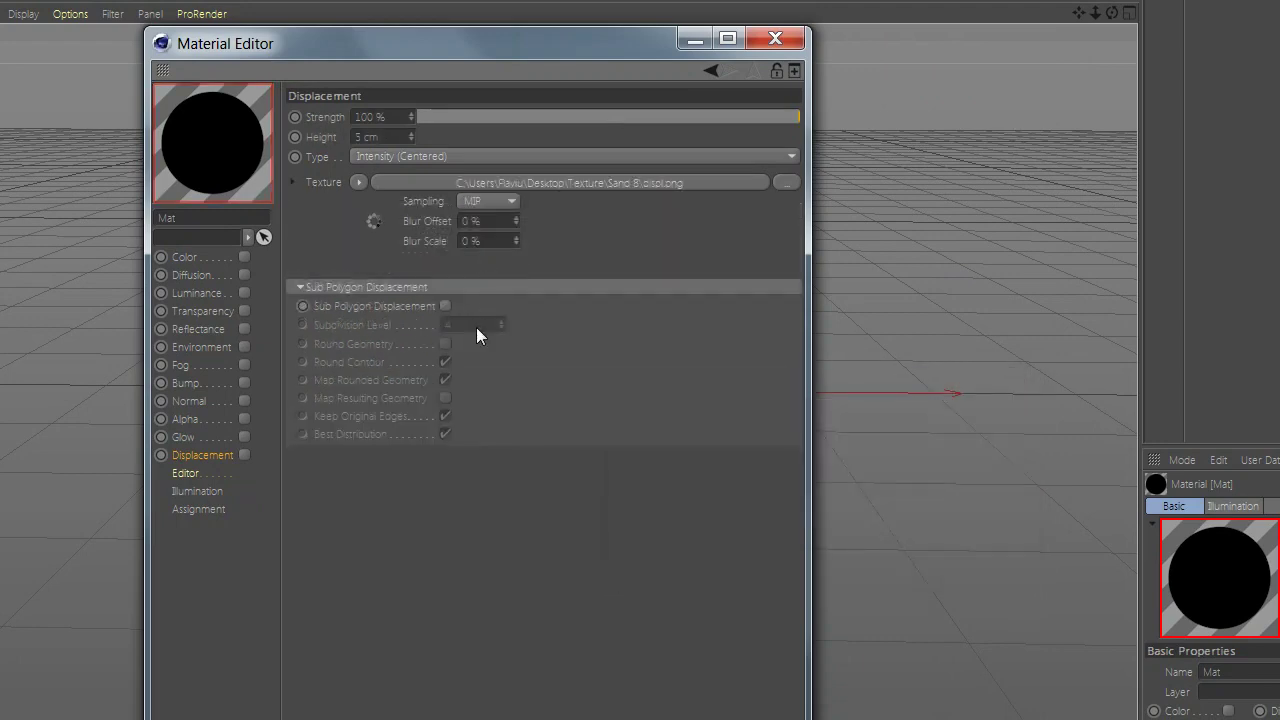
{"action": "left_click", "coordinate": [445, 306]}
{"action": "left_click", "coordinate": [372, 136]}
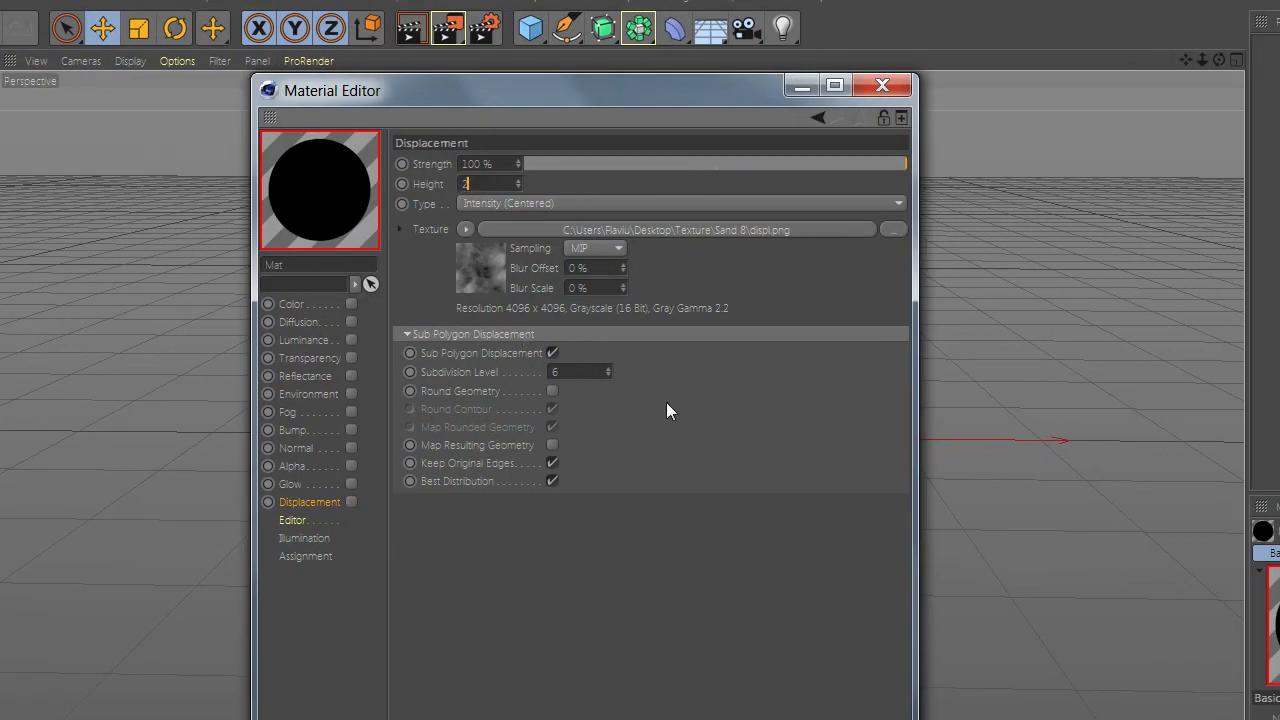
{"action": "type", "text": "2"}
{"action": "key", "text": "Return"}
{"action": "left_click", "coordinate": [348, 377]}
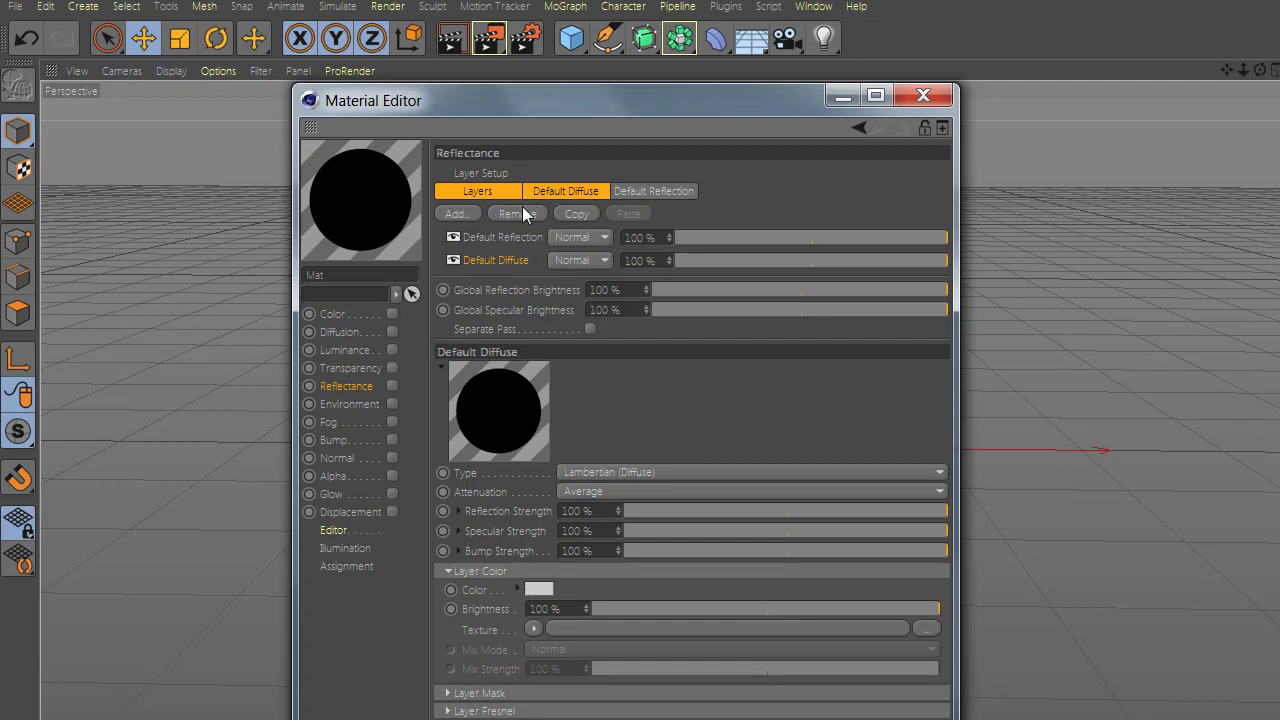
Step: Remove Default Diffuse and make Default Reflection Specular - Blinn (Legacy) at 30% strength
{"action": "left_click", "coordinate": [522, 210]}
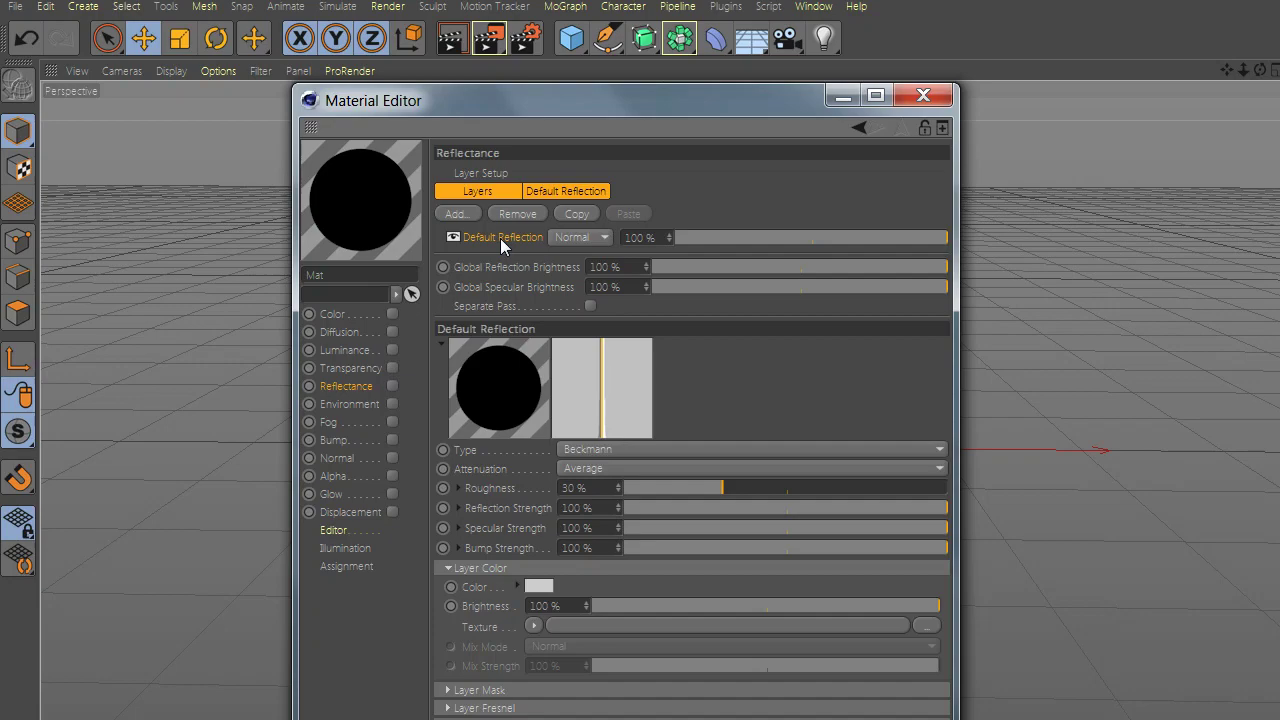
{"action": "left_click", "coordinate": [632, 447]}
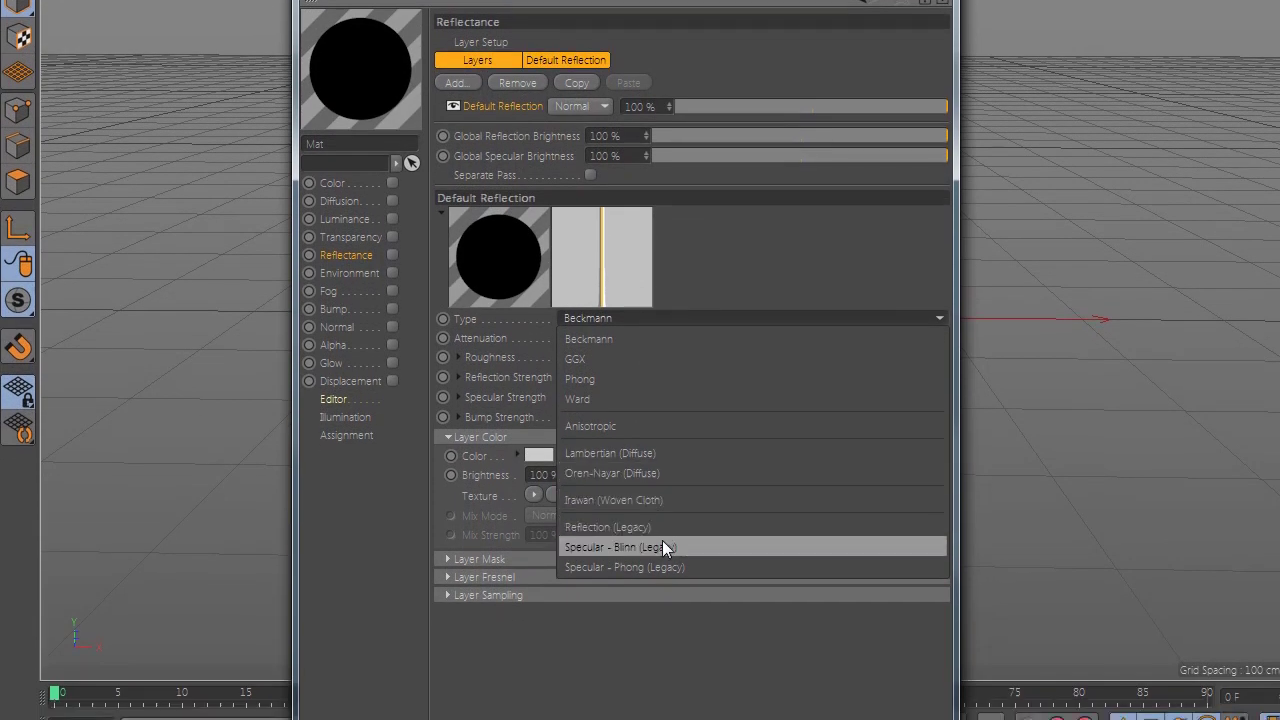
{"action": "left_click", "coordinate": [660, 545]}
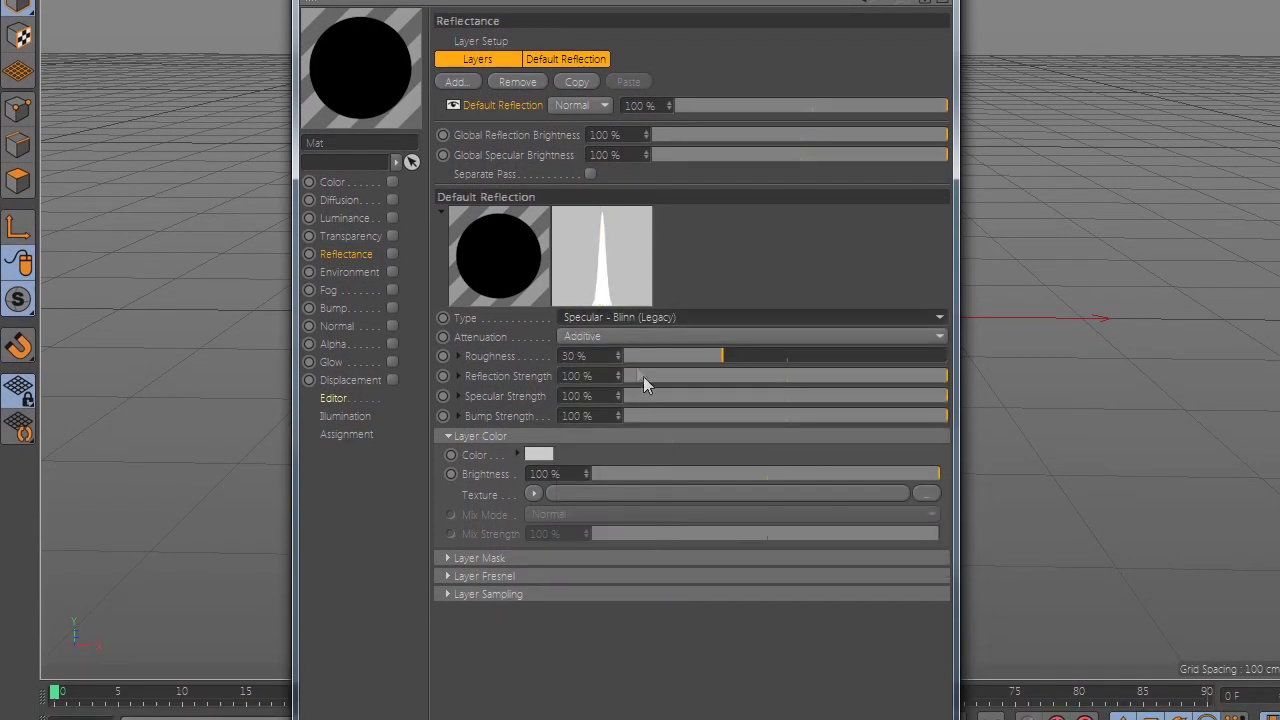
{"action": "left_click", "coordinate": [587, 416]}
{"action": "type", "text": "30"}
Step: Load gloss.jpg as the reflection layer colour texture and adjust its brightness
{"action": "left_click", "coordinate": [697, 519]}
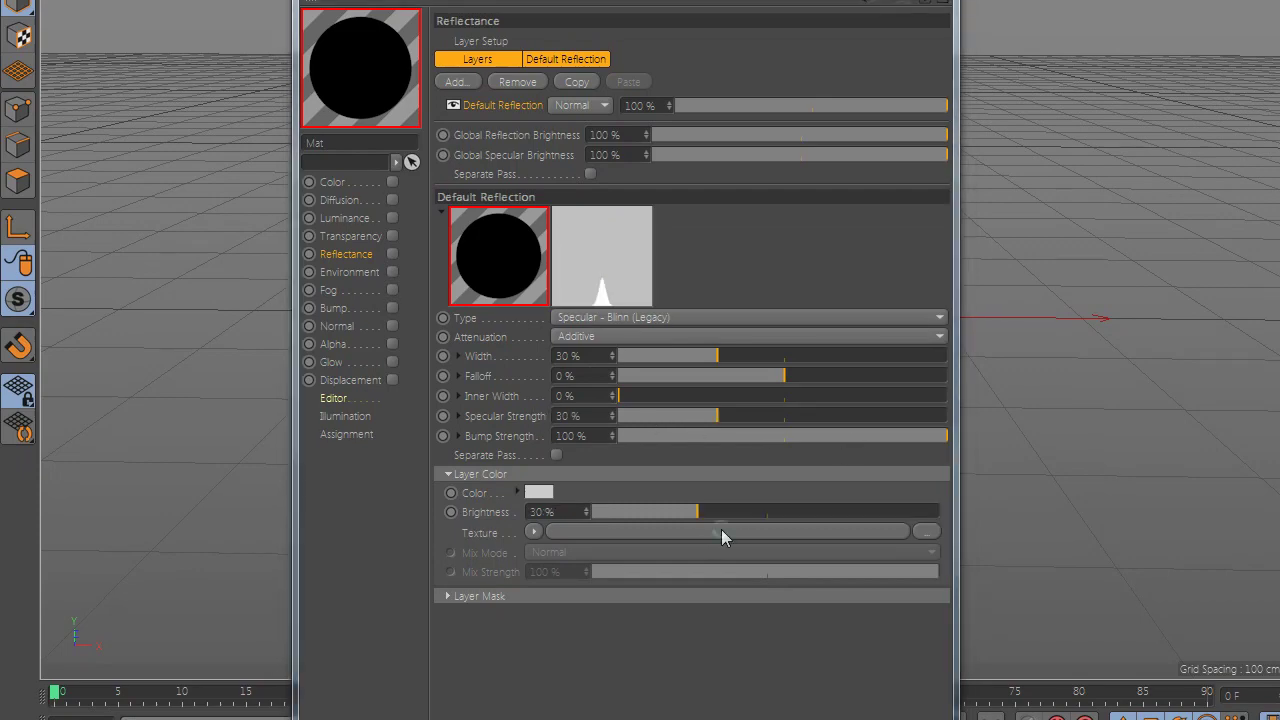
{"action": "left_click", "coordinate": [720, 531]}
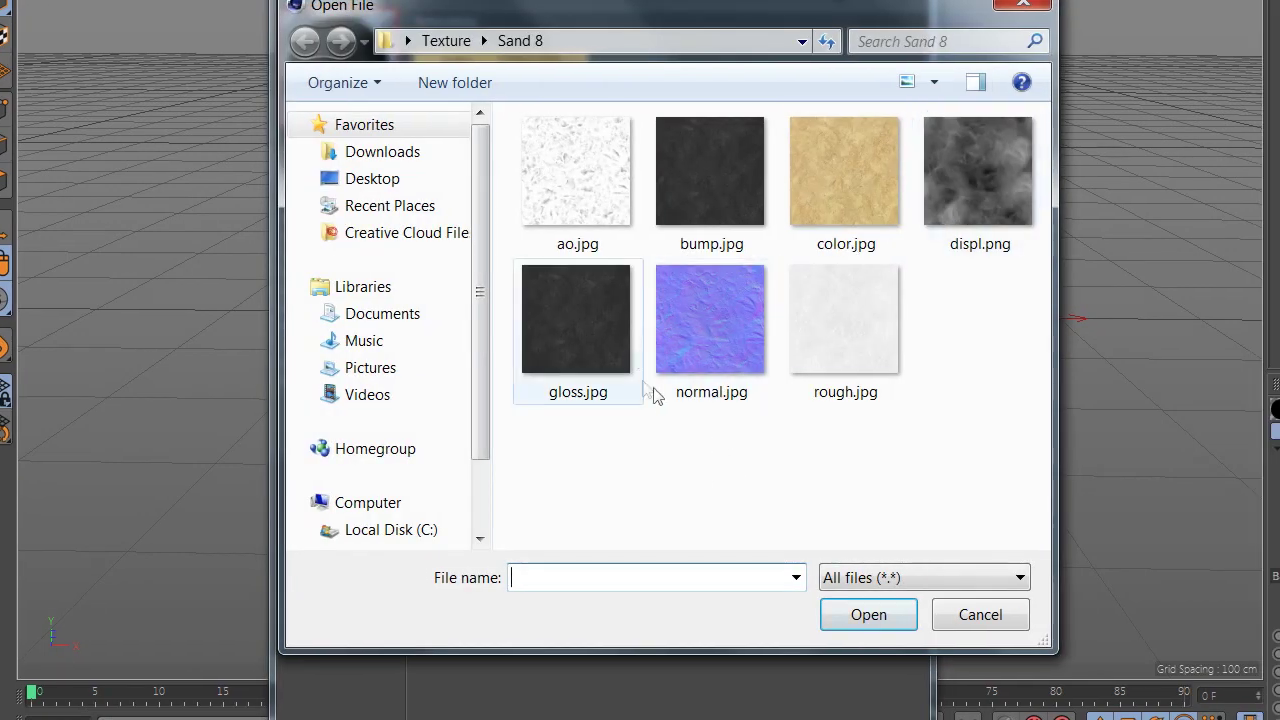
{"action": "double_click", "coordinate": [576, 320]}
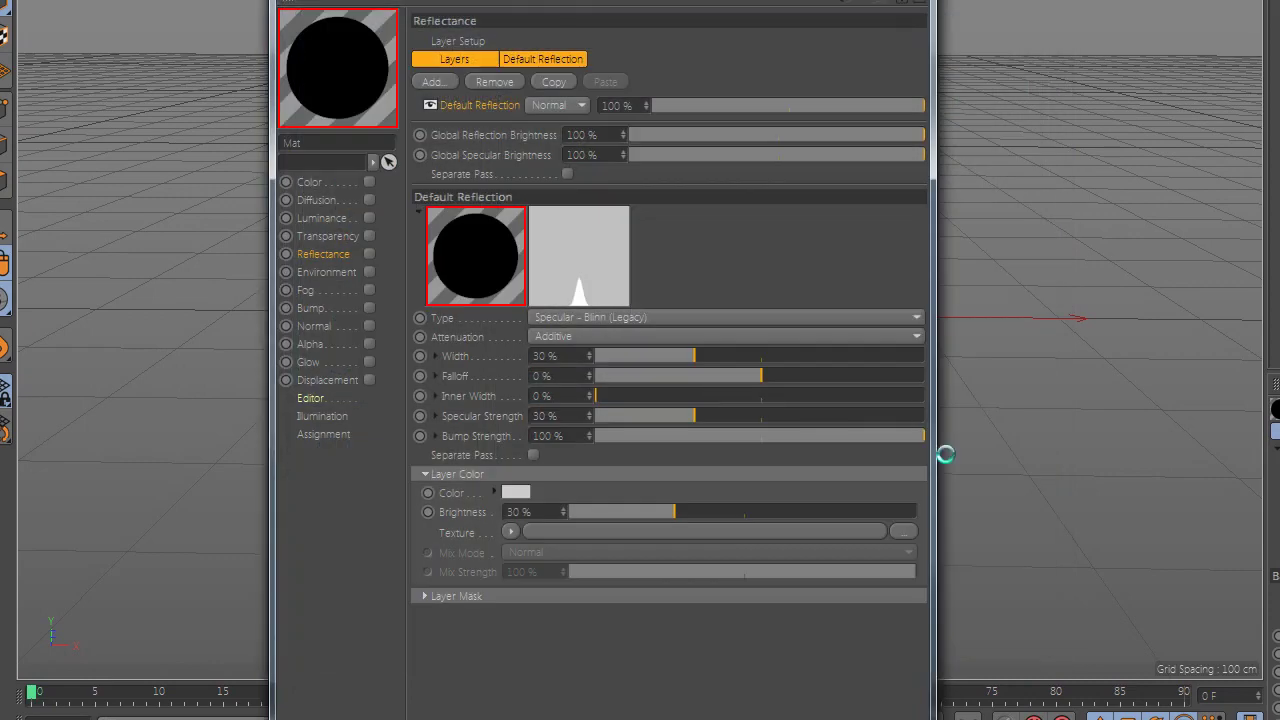
{"action": "left_click", "coordinate": [955, 463]}
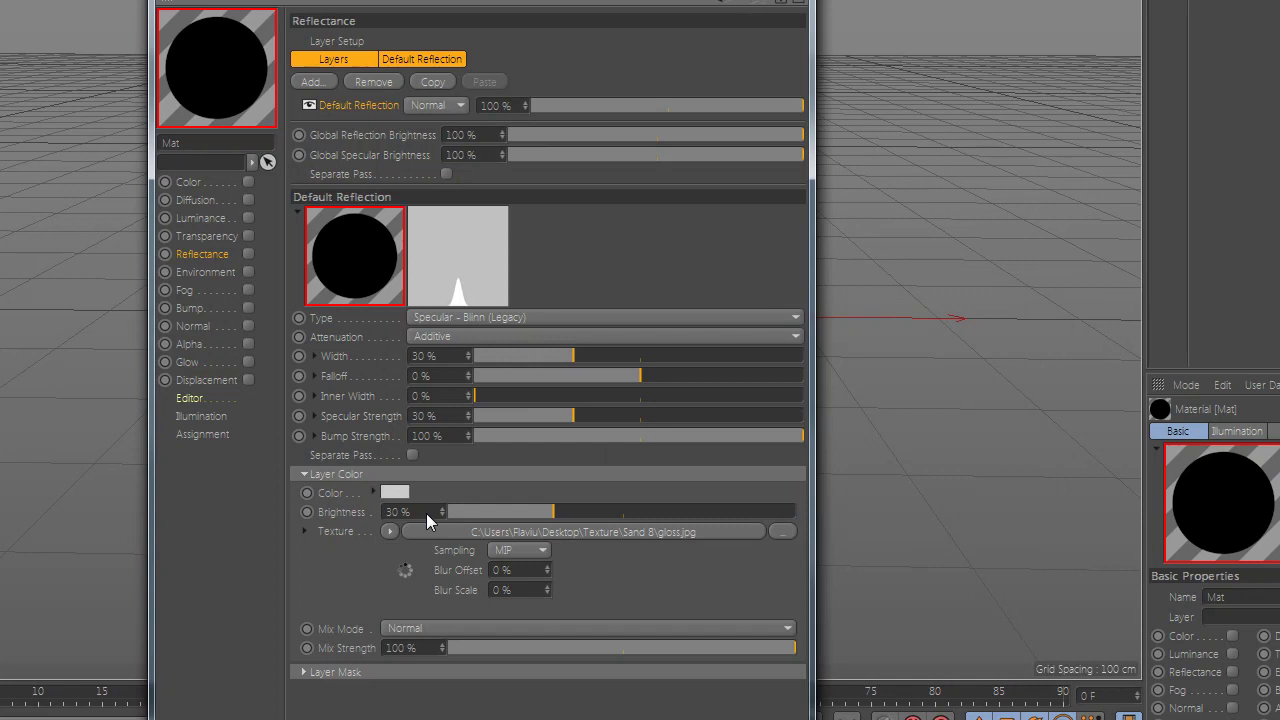
{"action": "left_click_drag", "start_coordinate": [427, 519], "coordinate": [428, 513]}
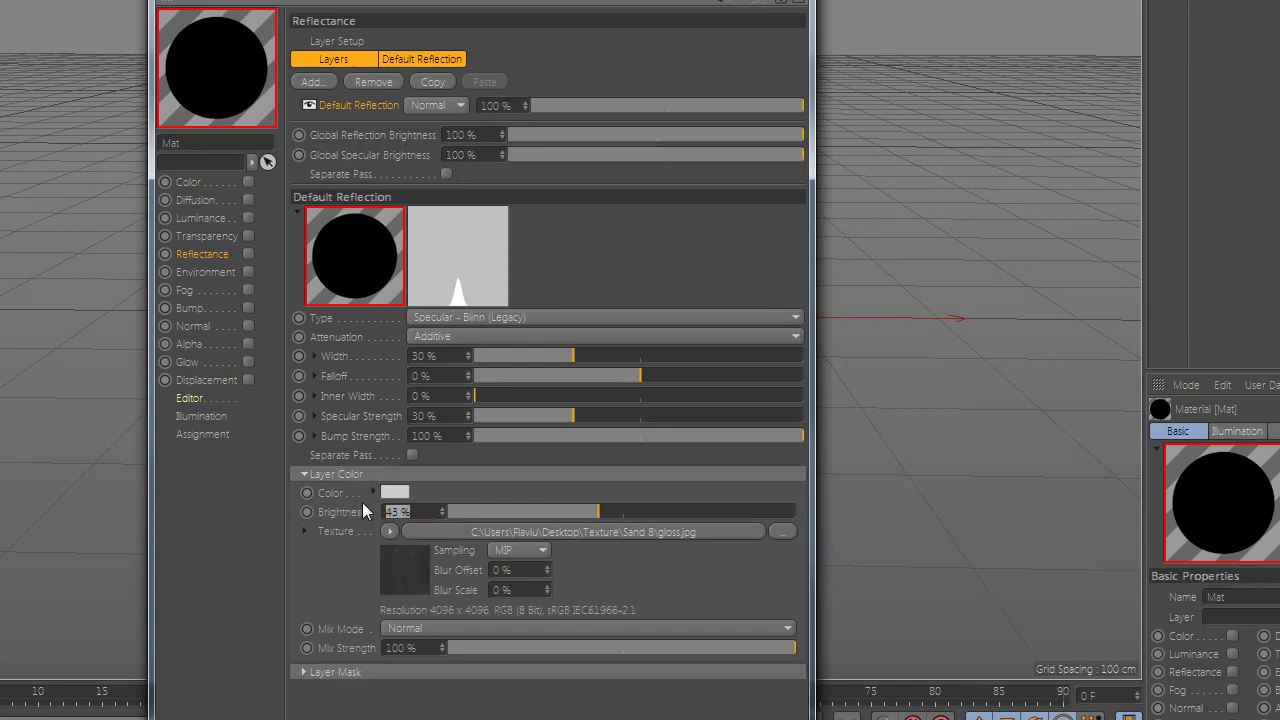
{"action": "type", "text": "100"}
{"action": "left_click", "coordinate": [459, 476]}
{"action": "left_click", "coordinate": [405, 476]}
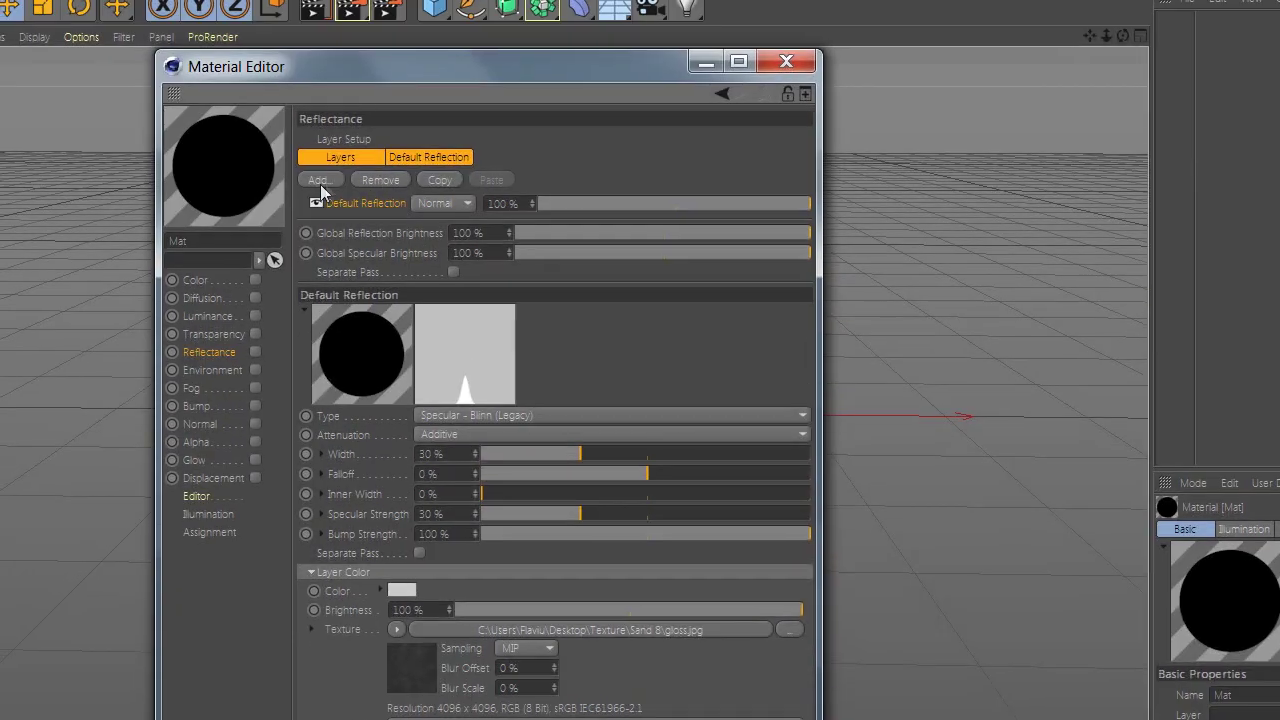
Step: Add a GGX layer with 55% roughness and 5% reflection and specular strength
{"action": "left_click", "coordinate": [327, 189]}
{"action": "left_click", "coordinate": [390, 204]}
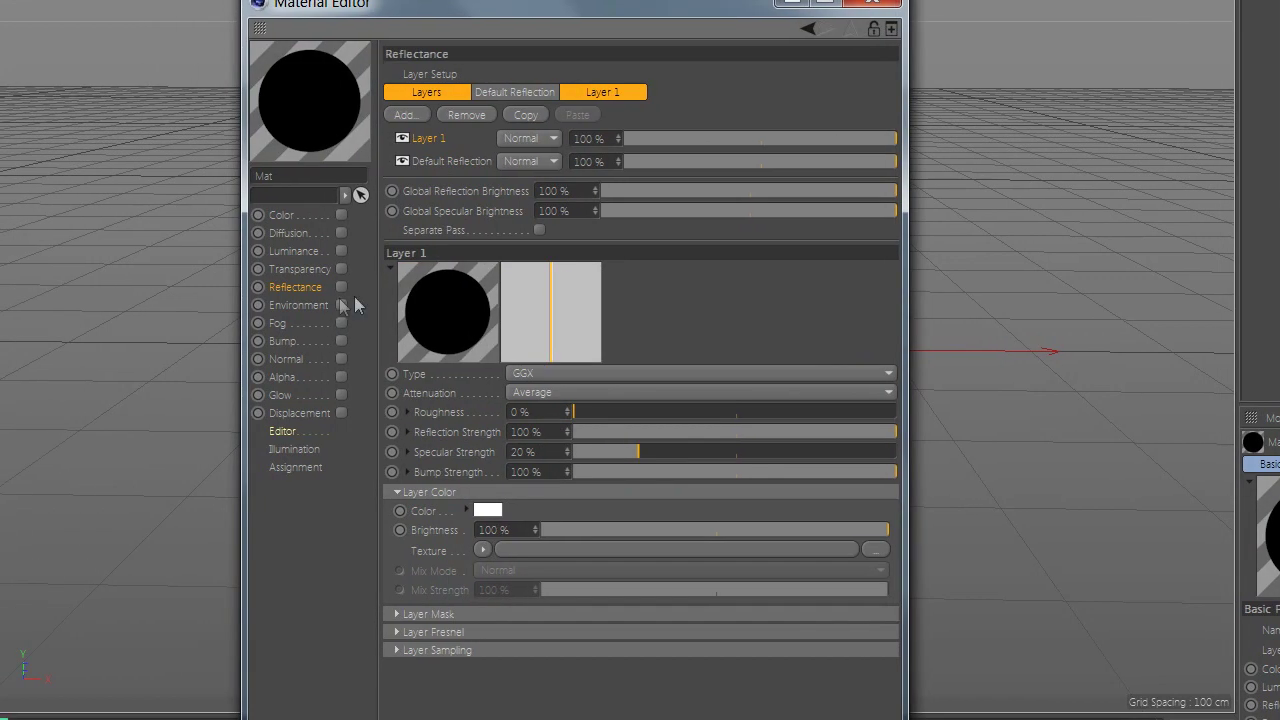
{"action": "key", "text": "Tab"}
{"action": "type", "text": "5"}
{"action": "key", "text": "Tab"}
{"action": "type", "text": "5"}
{"action": "key", "text": "Return"}
Step: Load rough.jpg as Layer 1's texture and set its Fresnel to Dielectric
{"action": "left_click", "coordinate": [590, 541]}
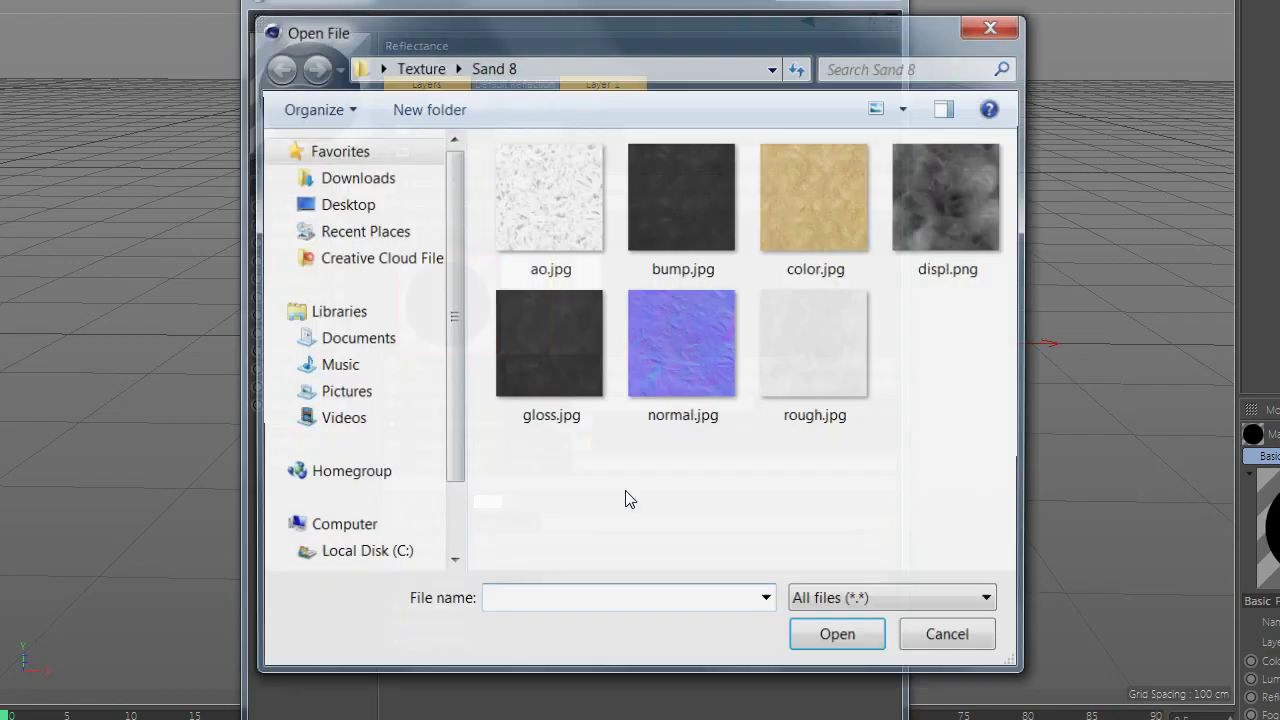
{"action": "left_click", "coordinate": [781, 398]}
{"action": "double_click", "coordinate": [781, 398]}
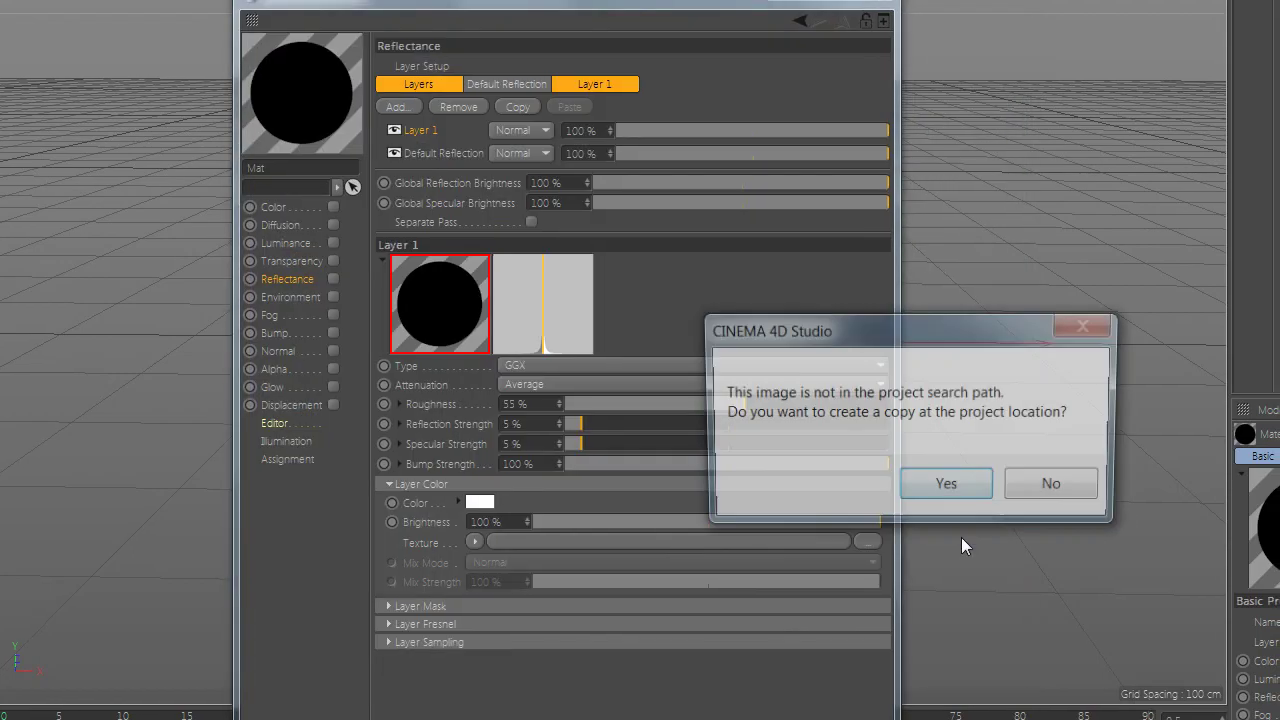
{"action": "left_click", "coordinate": [958, 489]}
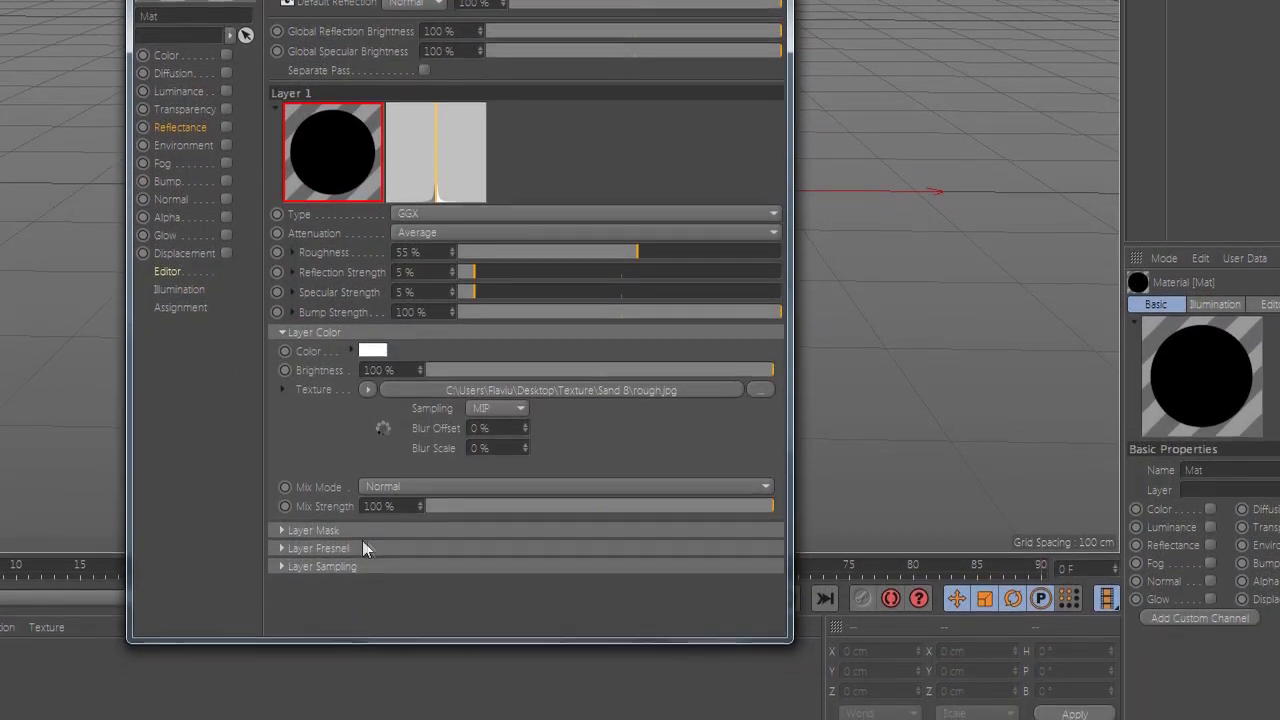
{"action": "left_click", "coordinate": [320, 525]}
{"action": "left_click", "coordinate": [420, 540]}
{"action": "left_click", "coordinate": [428, 580]}
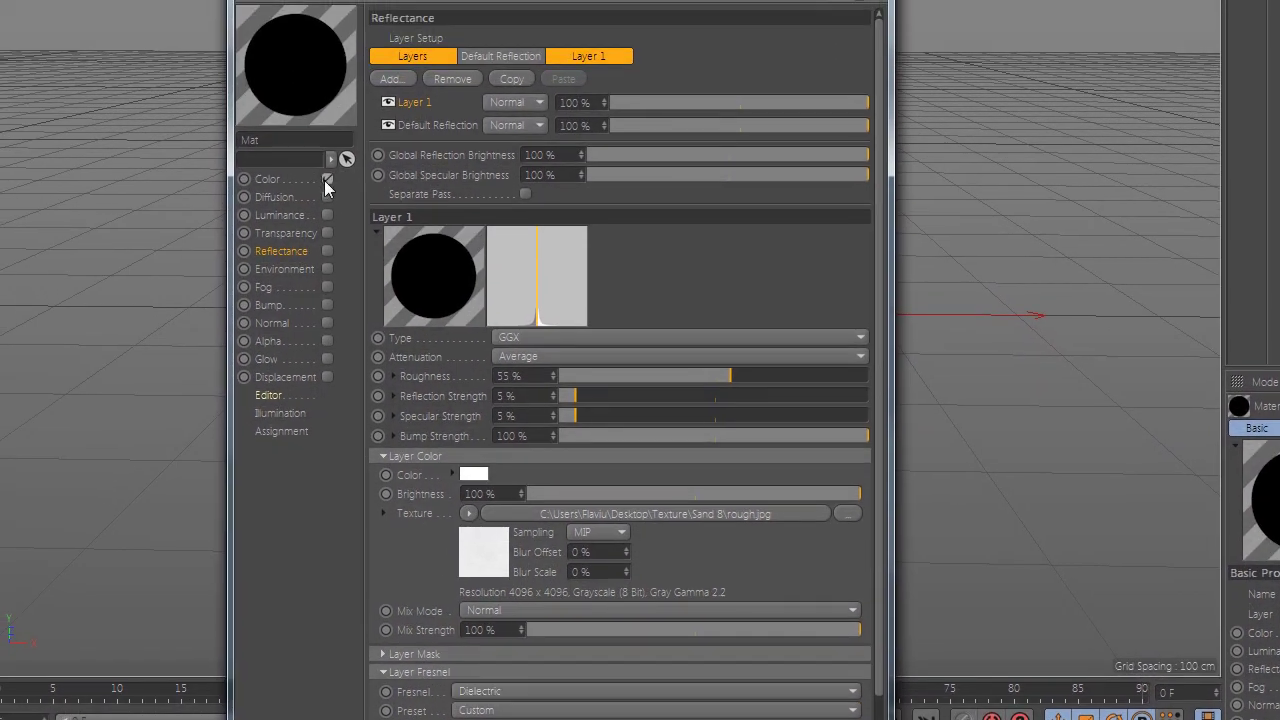
{"action": "left_click", "coordinate": [324, 180]}
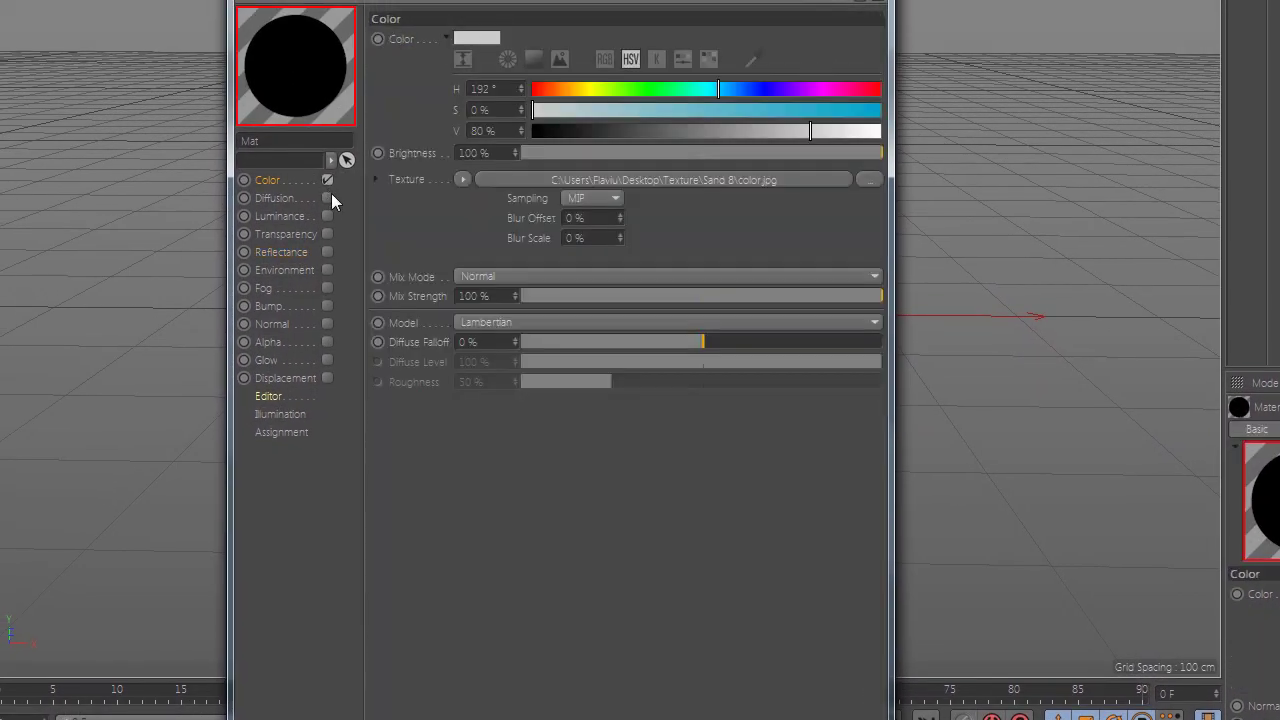
Step: Tick Diffusion, Reflectance, Bump, Normal and Displacement channels, then bring up Render Settings
{"action": "left_click", "coordinate": [327, 198]}
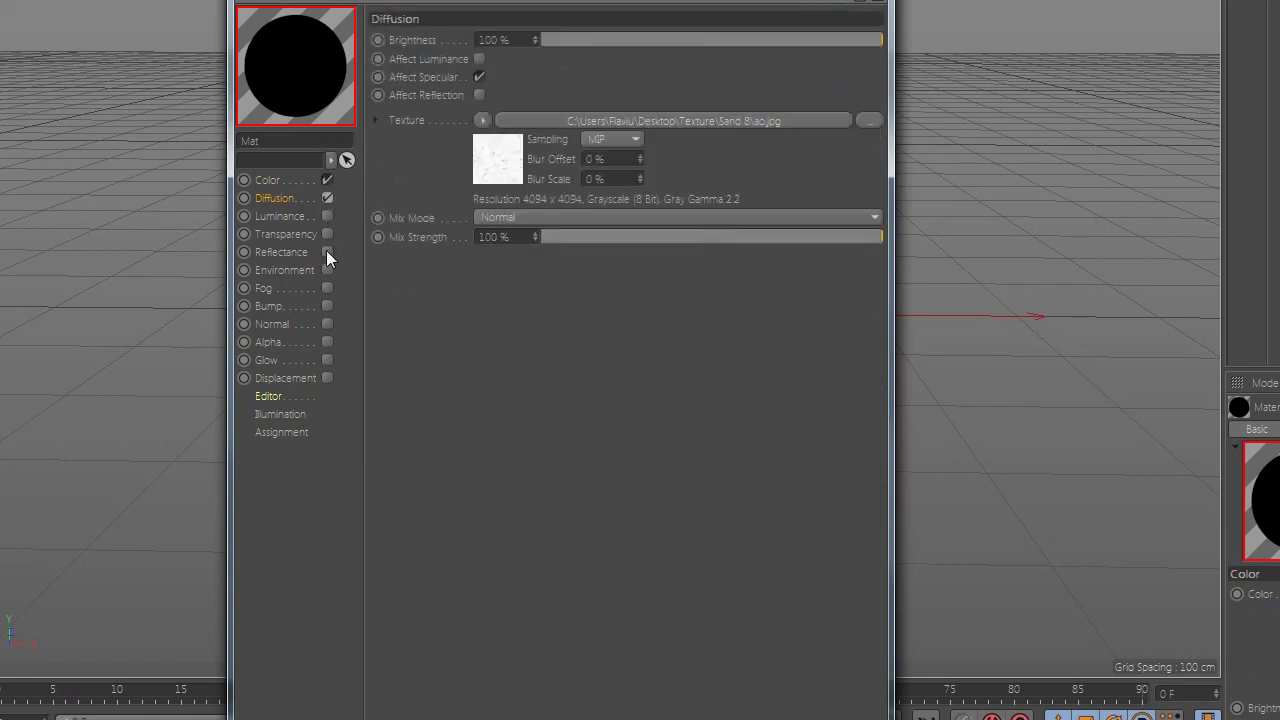
{"action": "left_click", "coordinate": [326, 251]}
{"action": "left_click", "coordinate": [326, 306]}
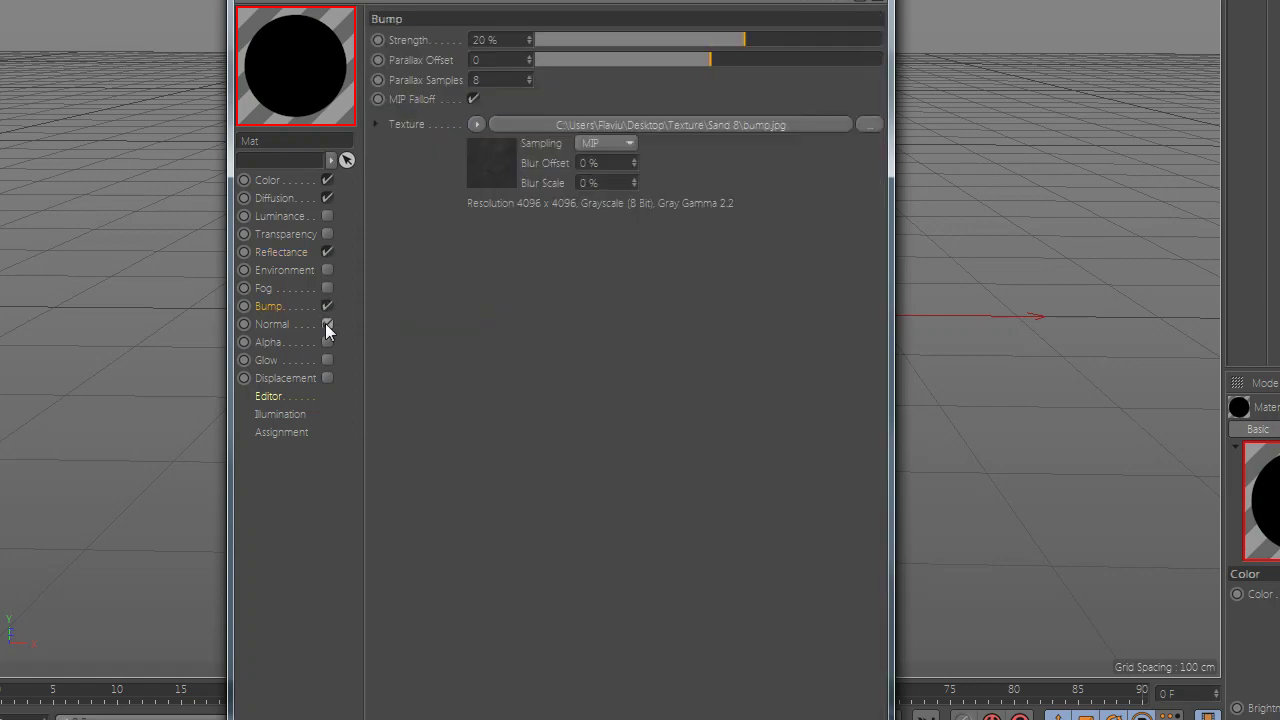
{"action": "left_click", "coordinate": [327, 324]}
{"action": "left_click", "coordinate": [327, 378]}
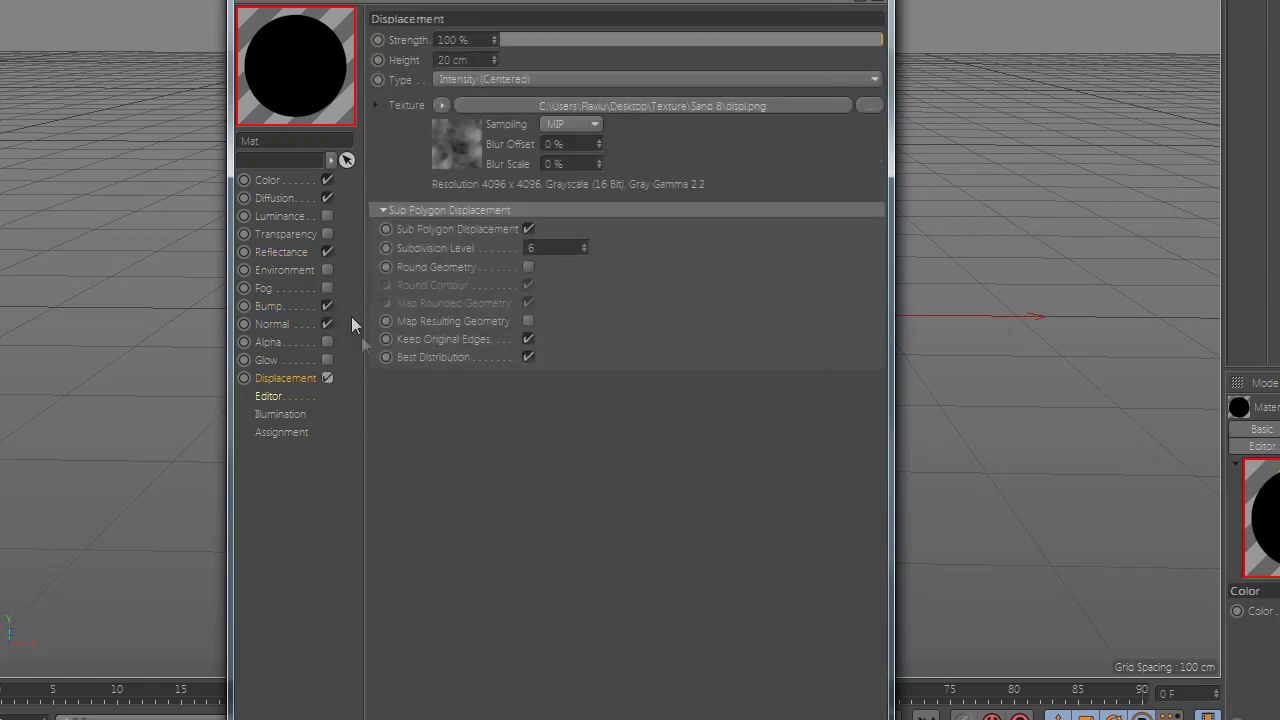
{"action": "left_click", "coordinate": [452, 76]}
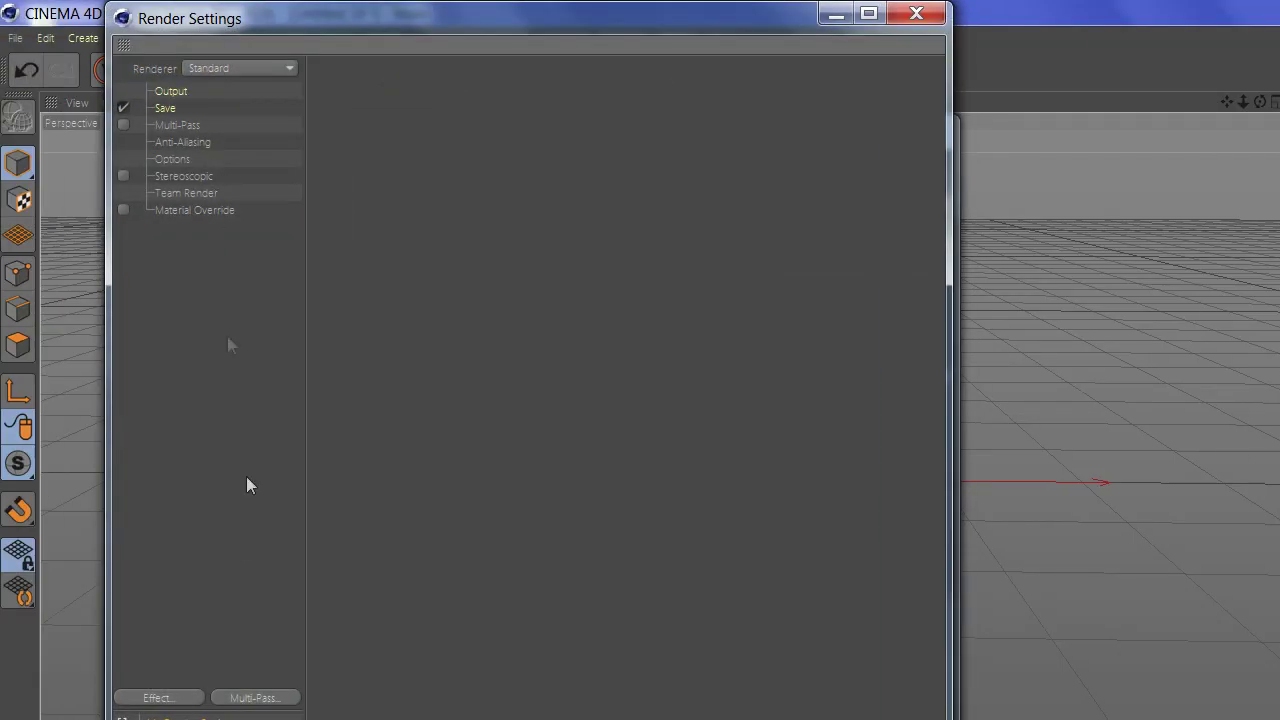
Step: Add Ambient Occlusion and Global Illumination render effects, then close Render Settings
{"action": "left_click", "coordinate": [161, 549]}
{"action": "left_click", "coordinate": [273, 388]}
{"action": "left_click", "coordinate": [155, 540]}
{"action": "left_click", "coordinate": [250, 519]}
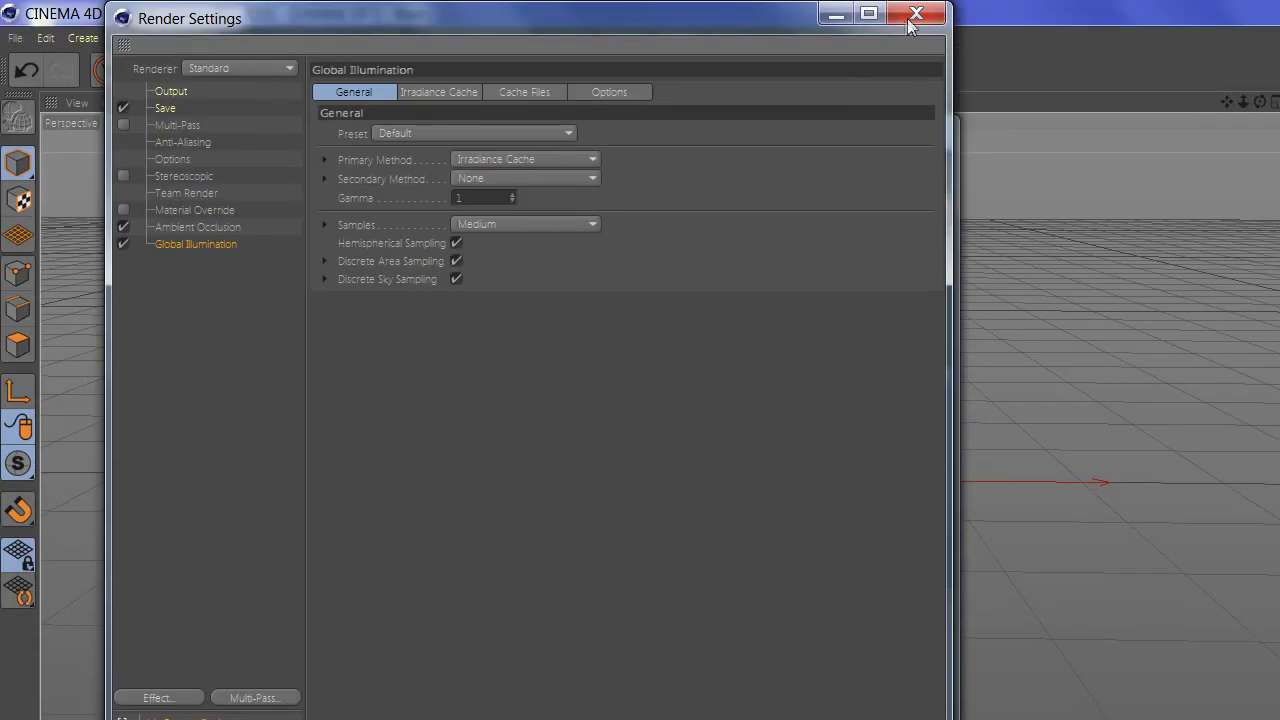
{"action": "left_click", "coordinate": [913, 22]}
{"action": "left_click_drag", "start_coordinate": [779, 128], "coordinate": [858, 128]}
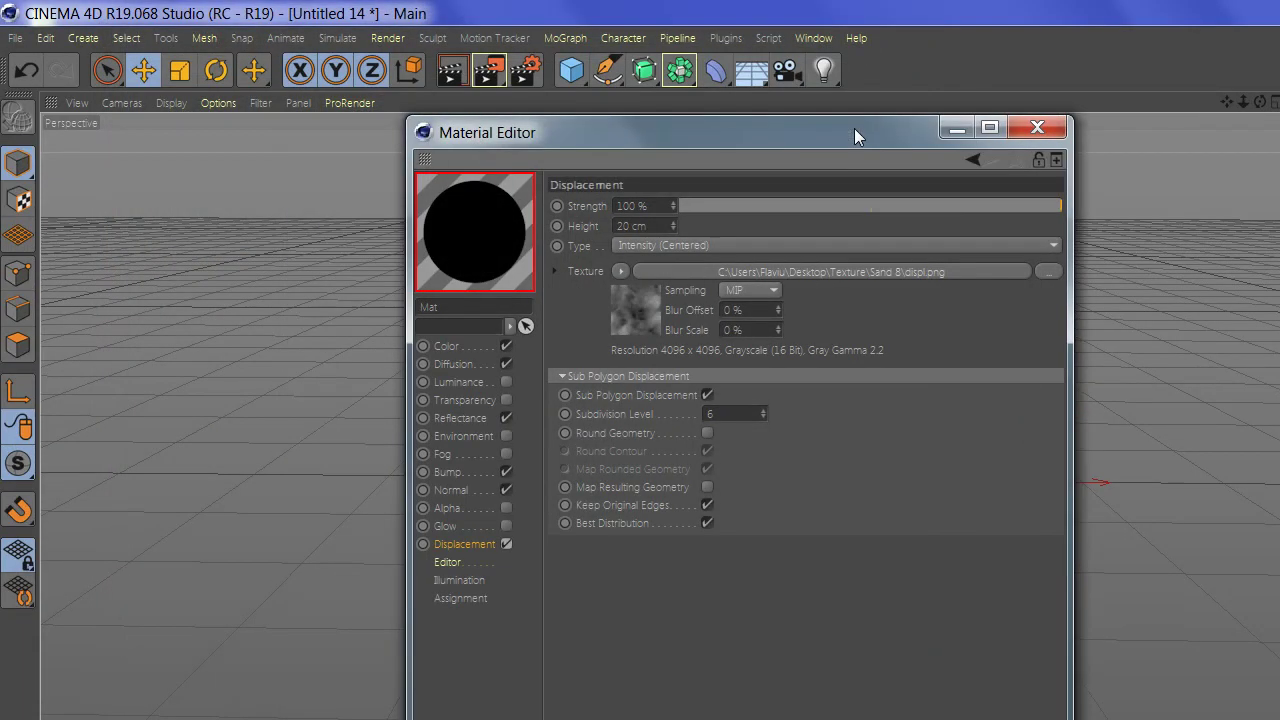